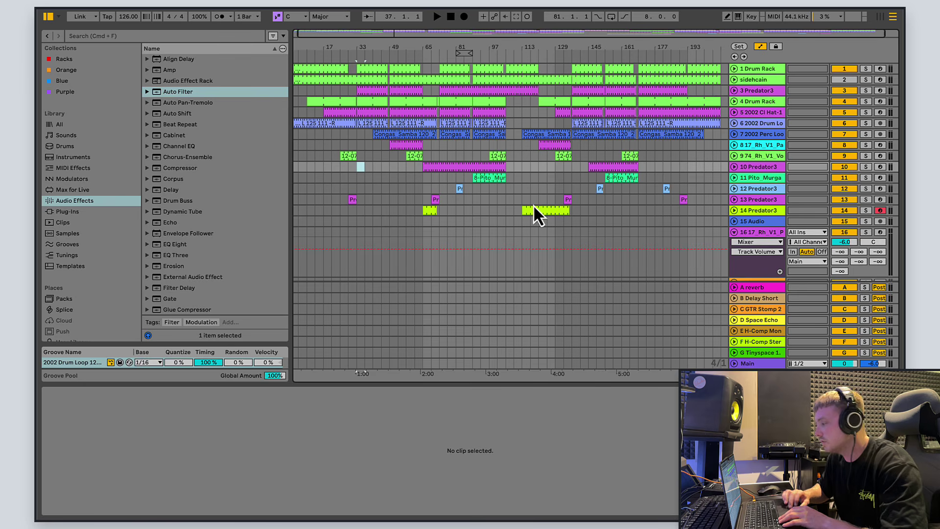
Play the arrangement from bar 17, and restart playback from about bar 23.
{"action": "left_click", "coordinate": [735, 179]}
{"action": "left_click", "coordinate": [735, 179]}
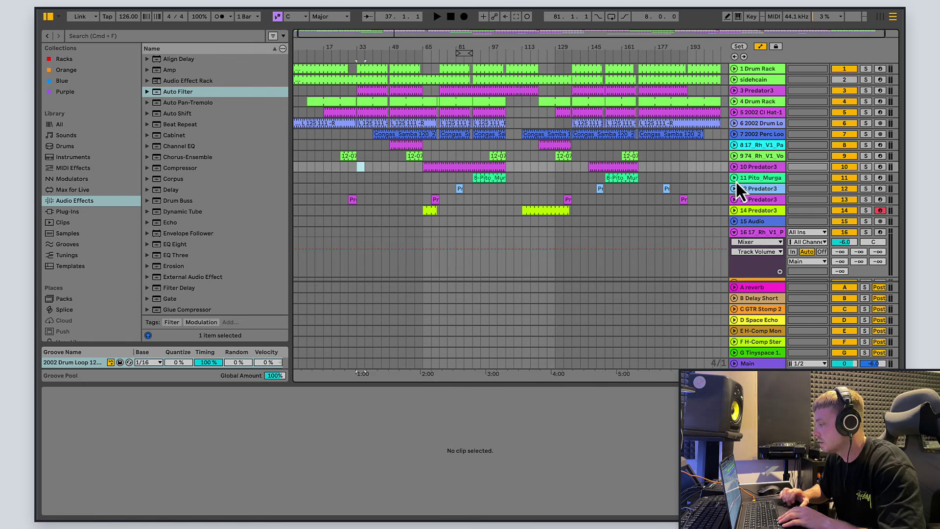
{"action": "double_click", "coordinate": [579, 35]}
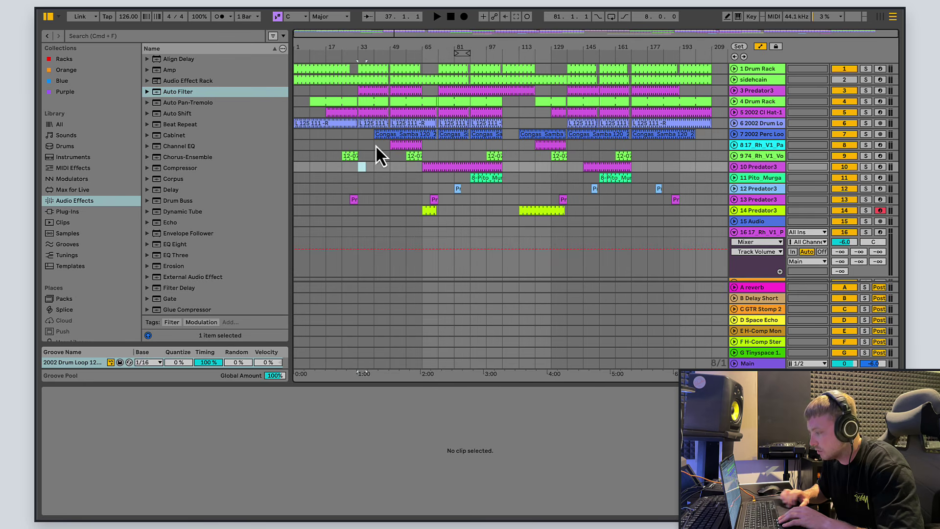
{"action": "left_click", "coordinate": [342, 175]}
{"action": "double_click", "coordinate": [435, 35]}
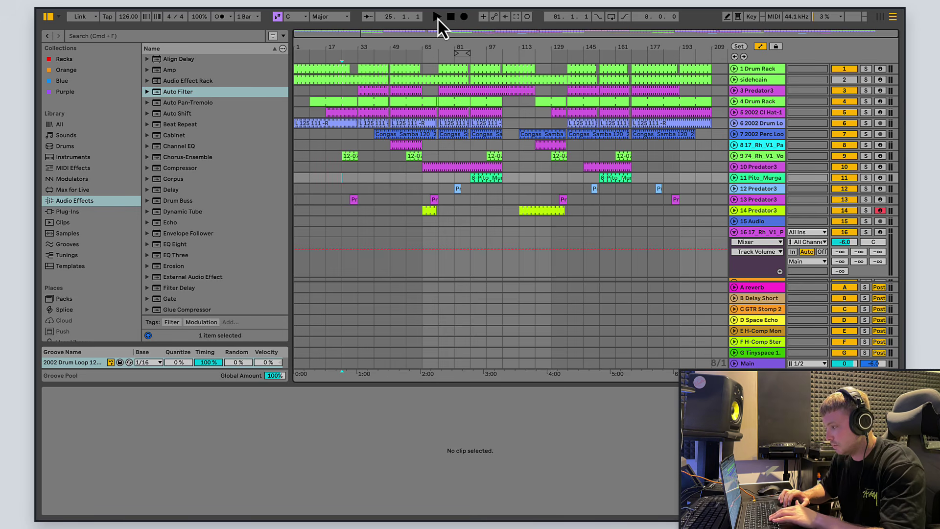
{"action": "left_click", "coordinate": [326, 188]}
{"action": "key", "text": "space"}
{"action": "left_click_drag", "start_coordinate": [426, 36], "coordinate": [425, 36]}
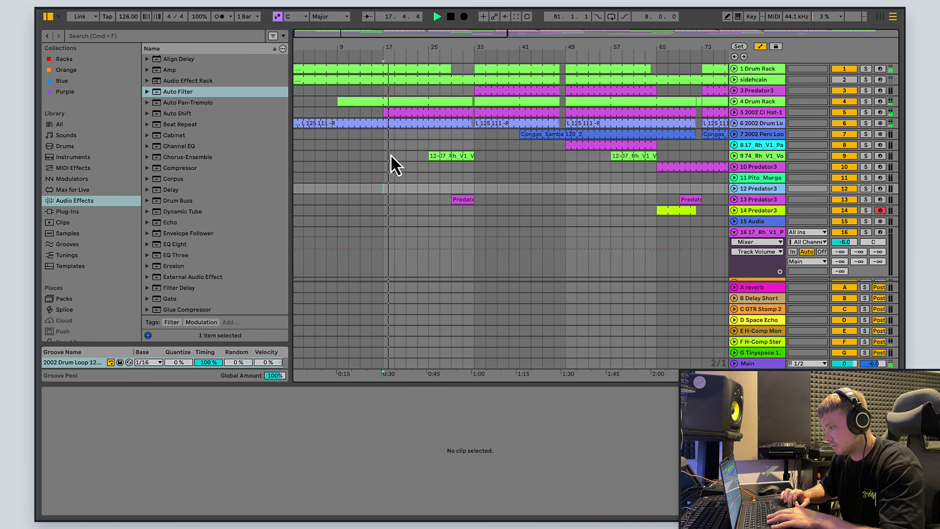
{"action": "left_click", "coordinate": [419, 189]}
{"action": "key", "text": "space"}
{"action": "key", "text": "space"}
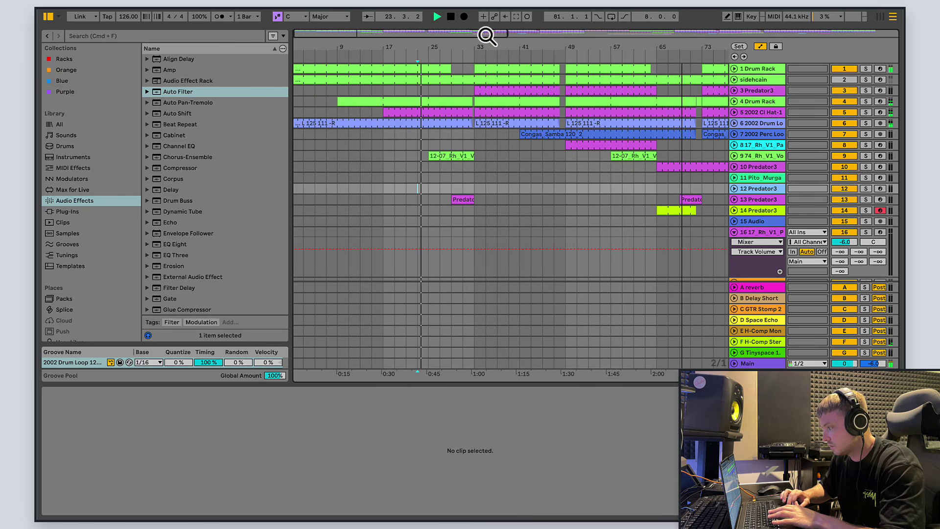
Examine track 8's automation lane and the first Drum Rack track's clip starting at bar 33 during playback.
{"action": "left_click_drag", "start_coordinate": [487, 34], "coordinate": [695, 36]}
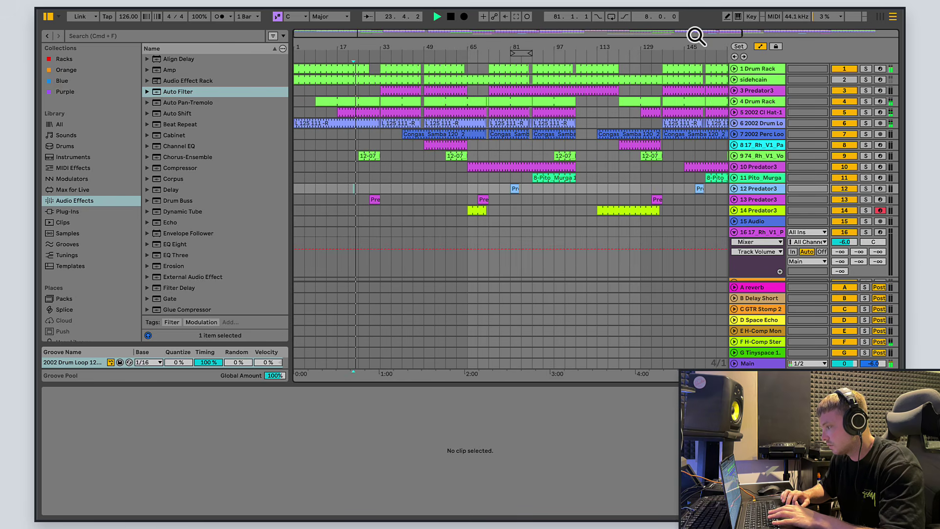
{"action": "left_click", "coordinate": [735, 145]}
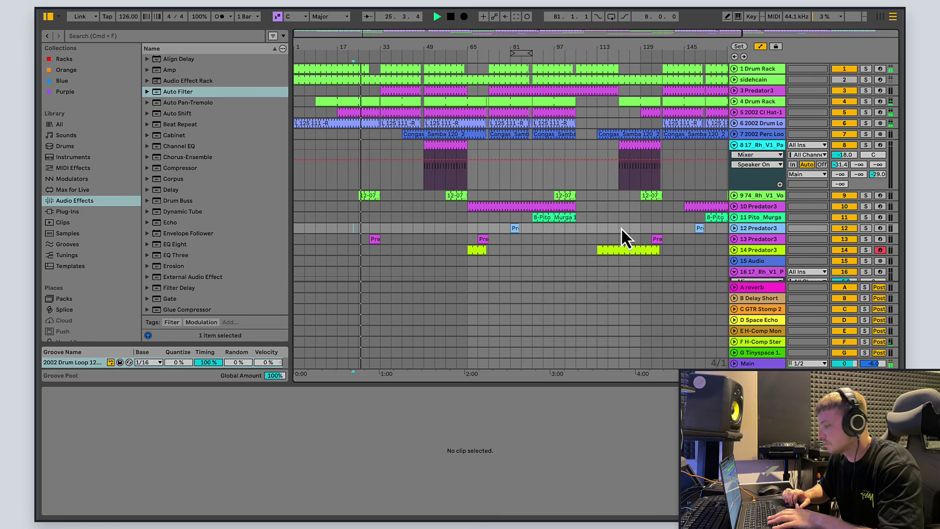
{"action": "left_click_drag", "start_coordinate": [411, 33], "coordinate": [388, 34]}
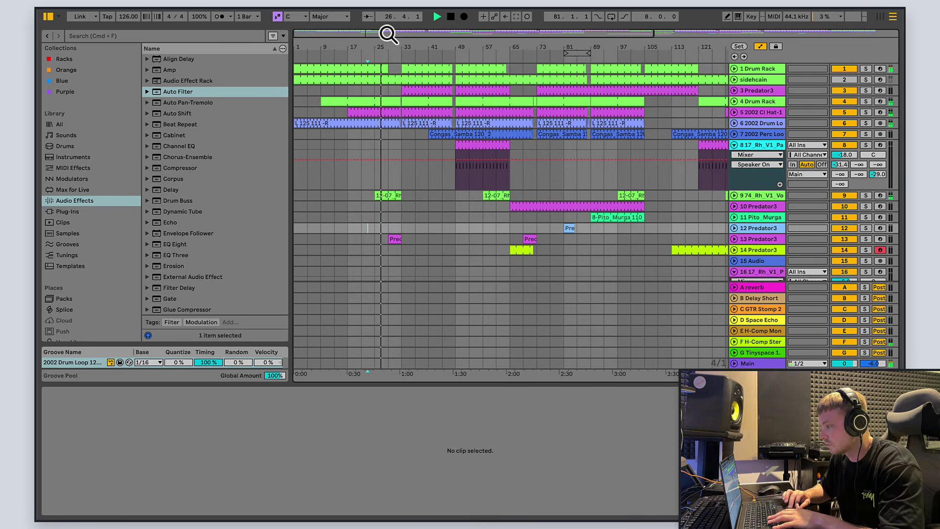
{"action": "left_click", "coordinate": [402, 69]}
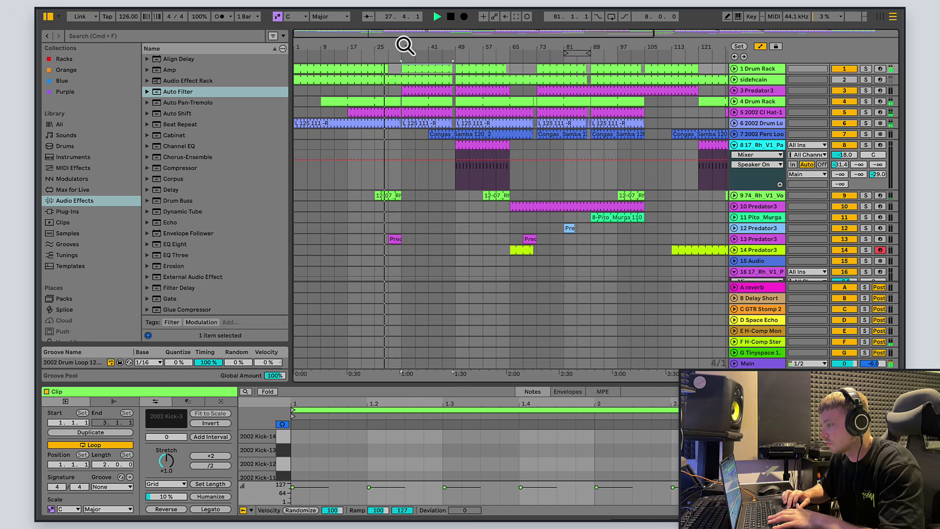
{"action": "left_click_drag", "start_coordinate": [412, 34], "coordinate": [411, 35]}
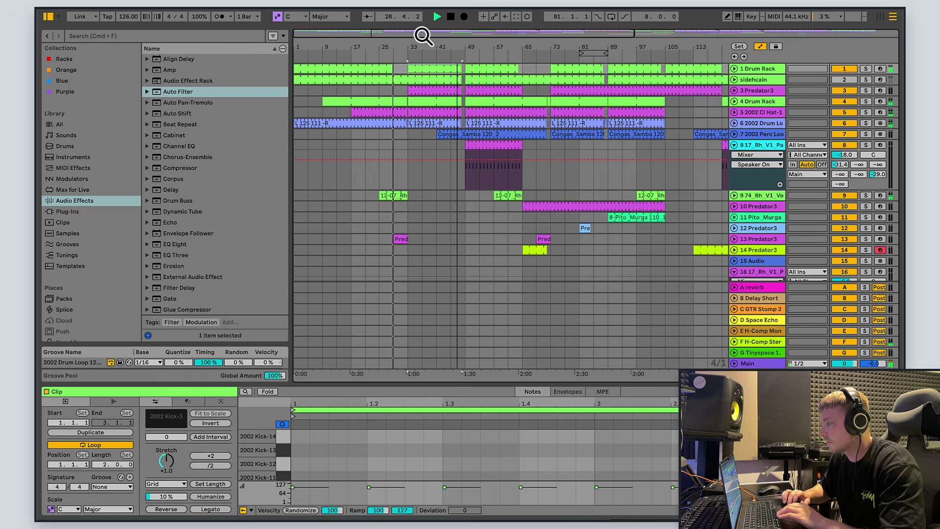
Check track 13's volume and sends and view the Predator3 synth window in its device chain.
{"action": "left_click", "coordinate": [733, 239]}
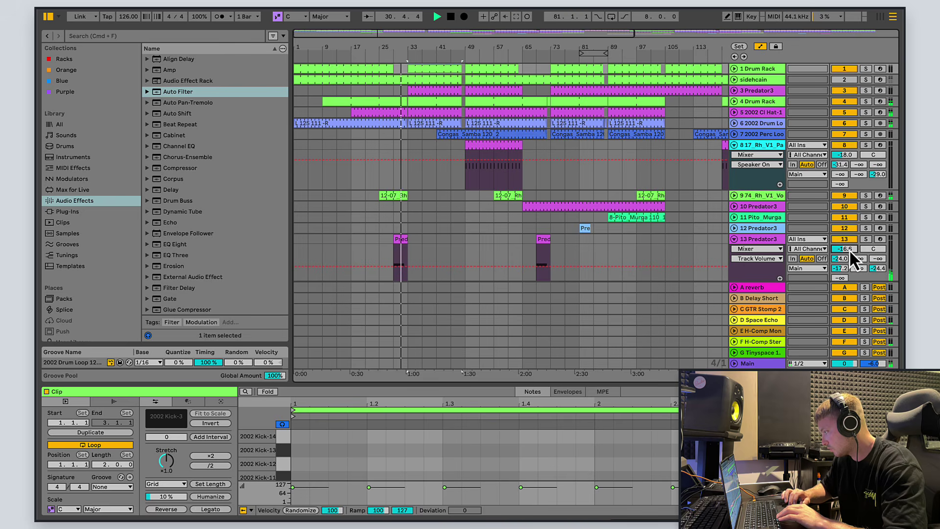
{"action": "left_click", "coordinate": [733, 239]}
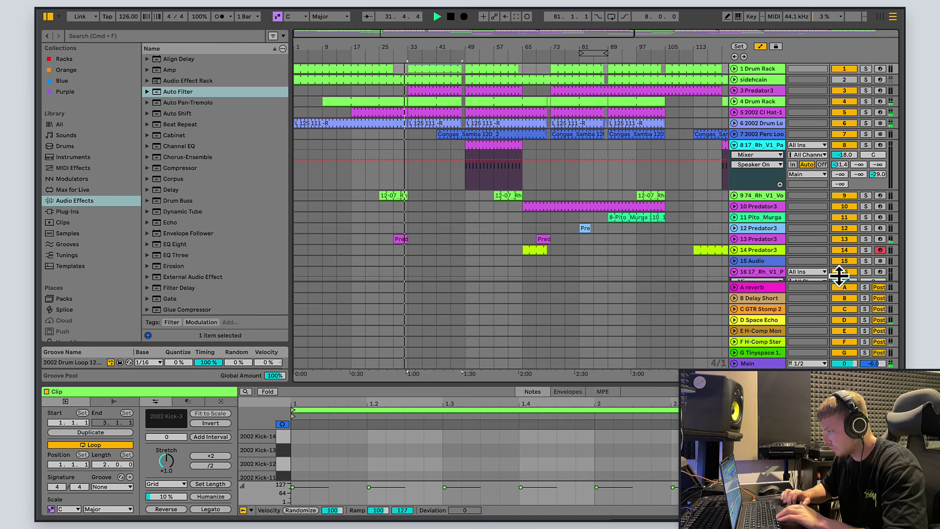
{"action": "left_click", "coordinate": [767, 240]}
{"action": "double_click", "coordinate": [768, 239]}
{"action": "left_click", "coordinate": [65, 411]}
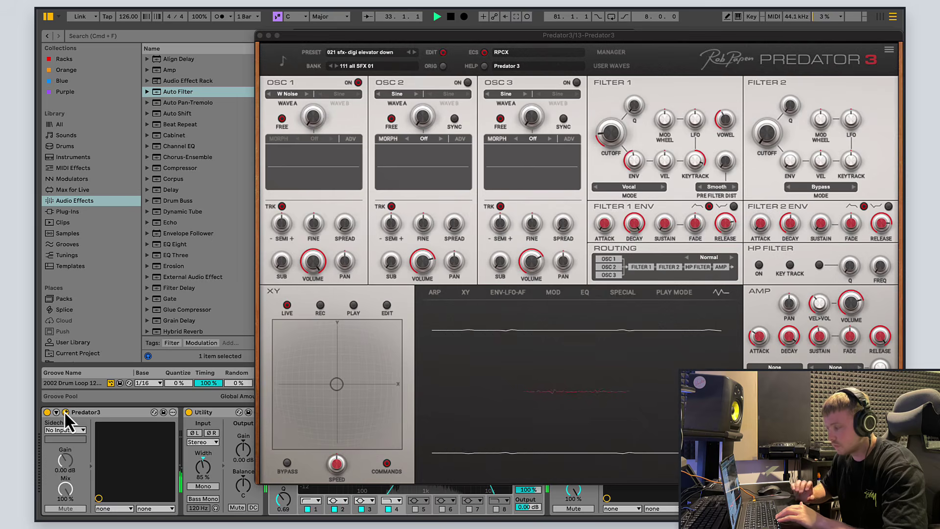
{"action": "left_click", "coordinate": [260, 36]}
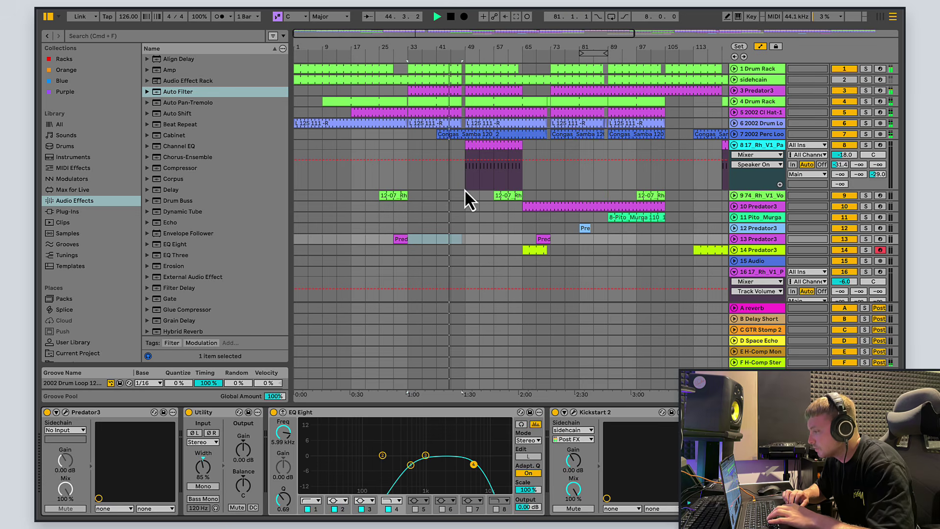
Examine track 8's pad clip between bars 49 and 65, its mixer settings and its device chain during playback.
{"action": "double_click", "coordinate": [484, 152]}
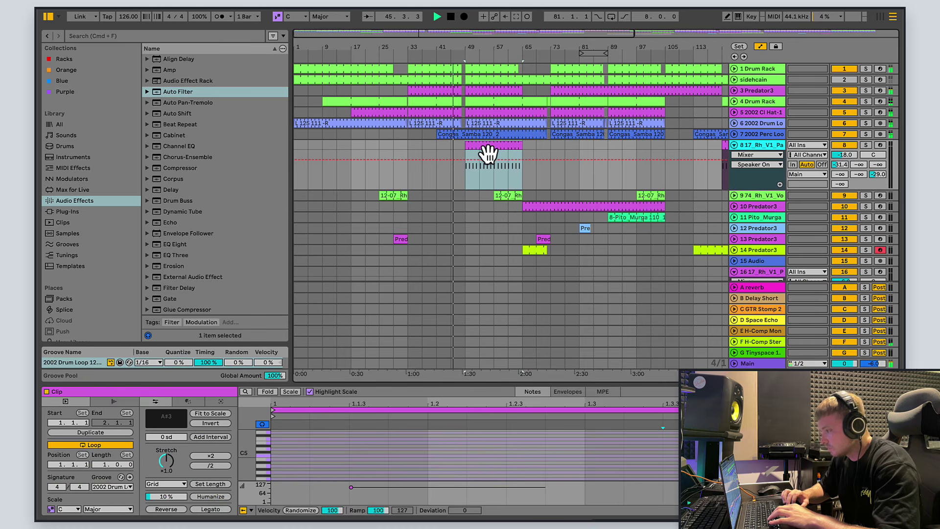
{"action": "left_click_drag", "start_coordinate": [510, 37], "coordinate": [520, 31]}
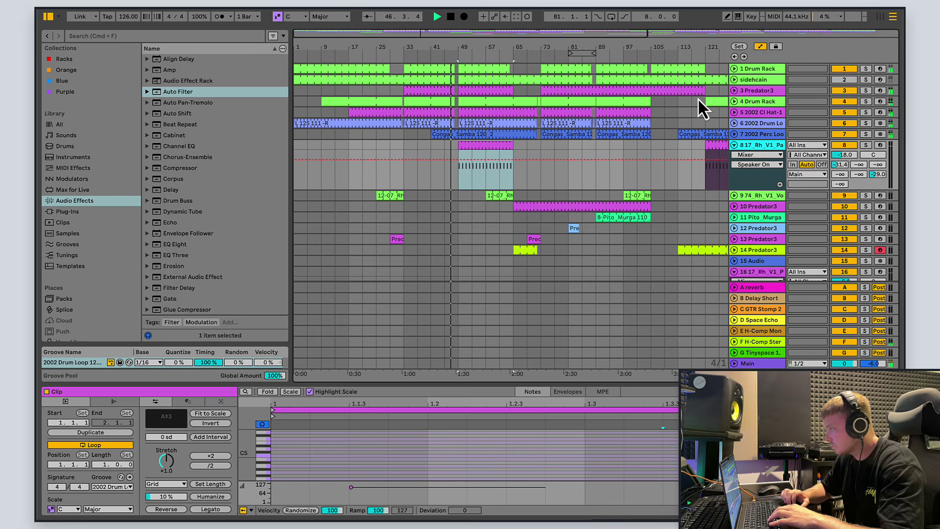
{"action": "left_click", "coordinate": [733, 145]}
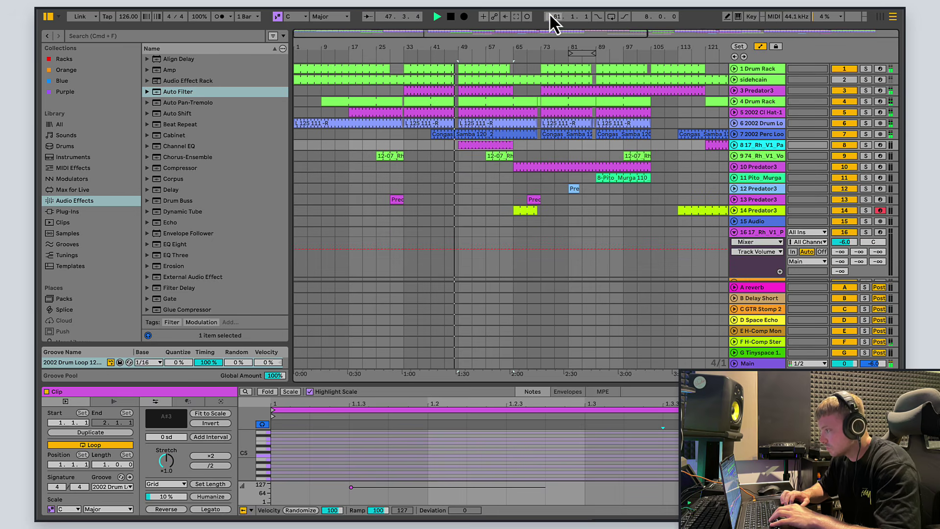
{"action": "left_click_drag", "start_coordinate": [510, 29], "coordinate": [459, 33]}
{"action": "left_click", "coordinate": [733, 145]}
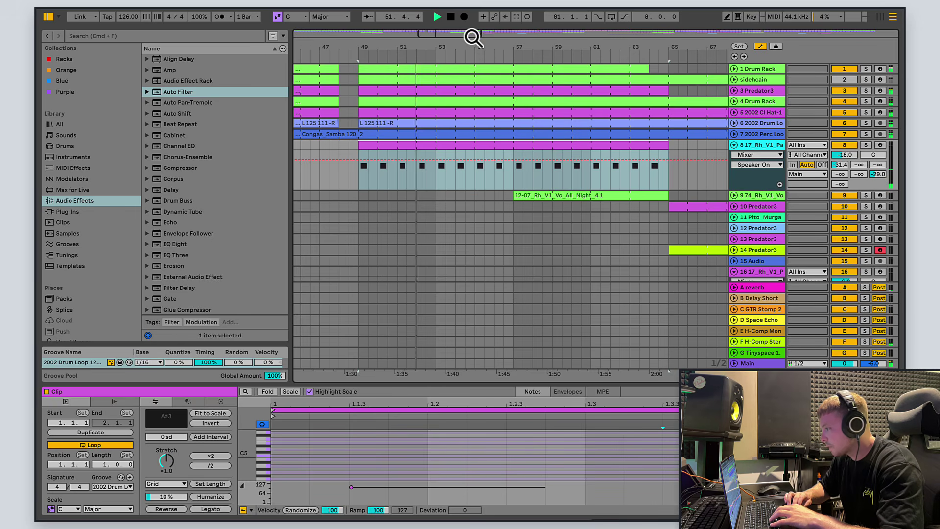
{"action": "left_click_drag", "start_coordinate": [474, 35], "coordinate": [473, 37]}
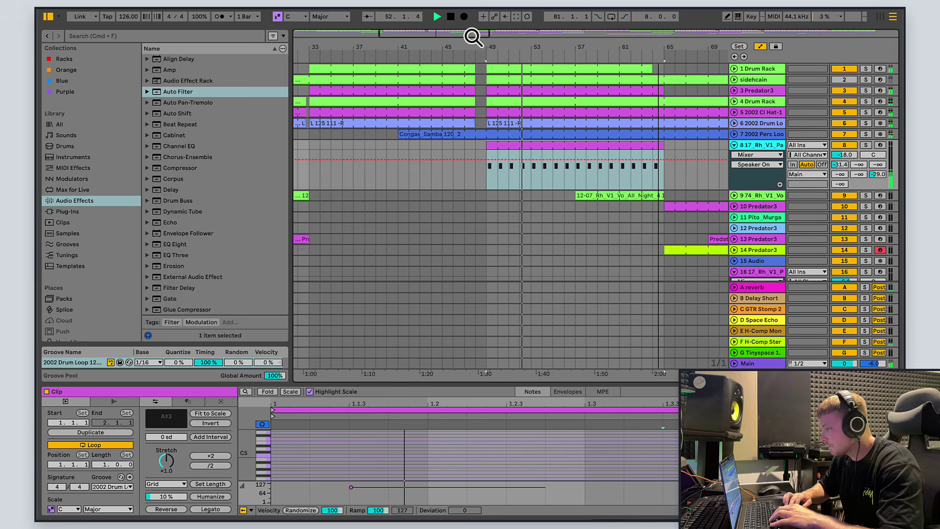
{"action": "left_click", "coordinate": [765, 146]}
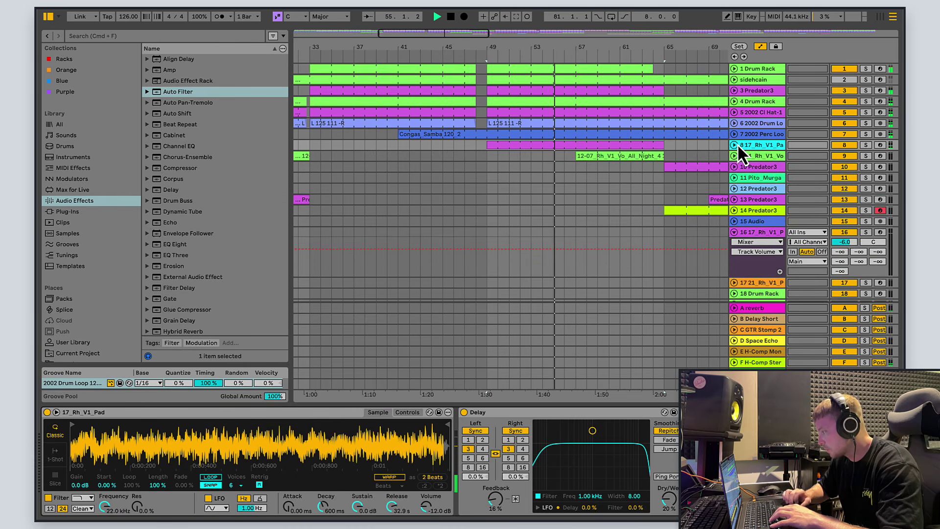
{"action": "left_click", "coordinate": [736, 144]}
{"action": "left_click_drag", "start_coordinate": [475, 31], "coordinate": [475, 34]}
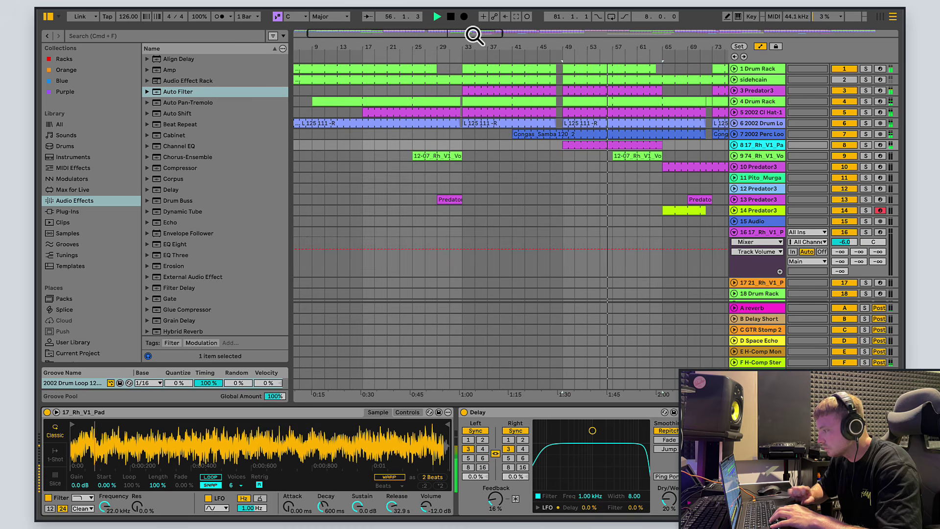
Automate track 9's Space Echo send with a curved rise to about -6.6 dB at the vocal clip's end at bar 65, then a quick drop.
{"action": "left_click", "coordinate": [476, 34]}
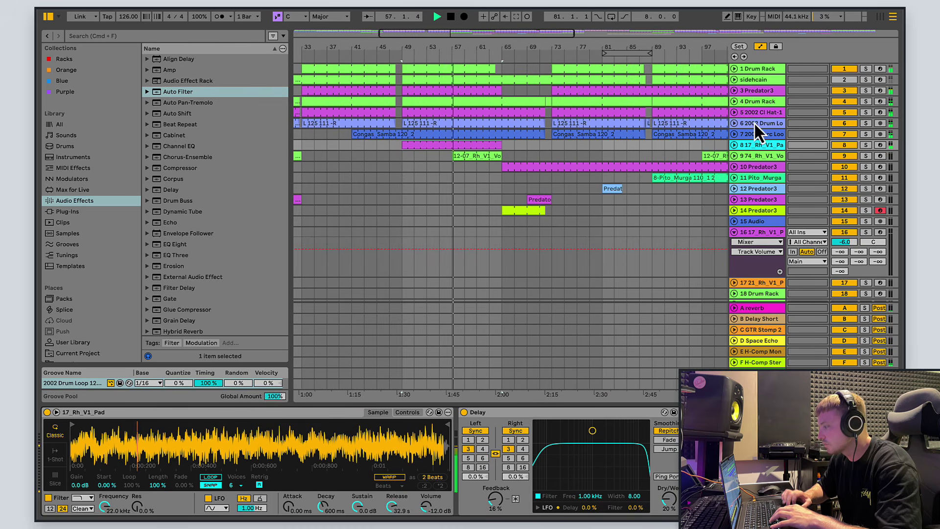
{"action": "left_click", "coordinate": [734, 156]}
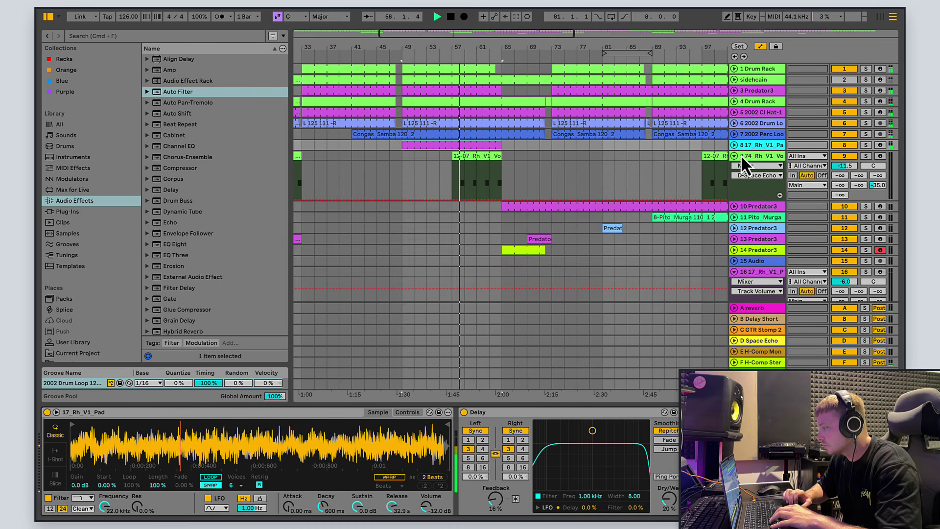
{"action": "left_click_drag", "start_coordinate": [506, 61], "coordinate": [498, 35]}
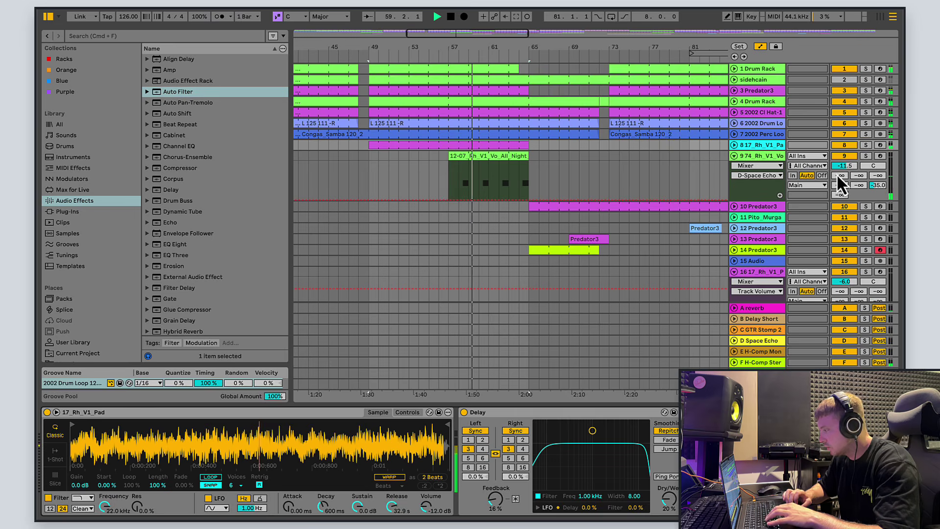
{"action": "left_click", "coordinate": [513, 193]}
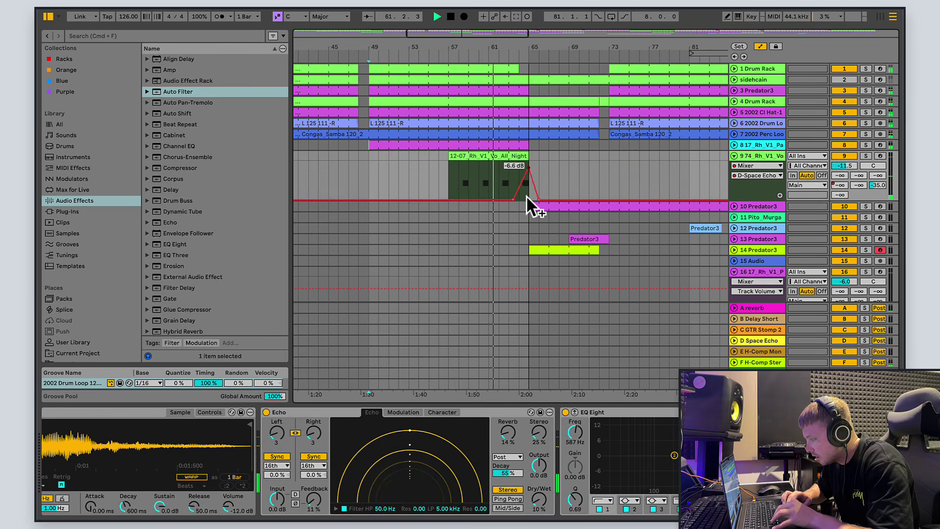
{"action": "left_click_drag", "start_coordinate": [526, 196], "coordinate": [522, 176]}
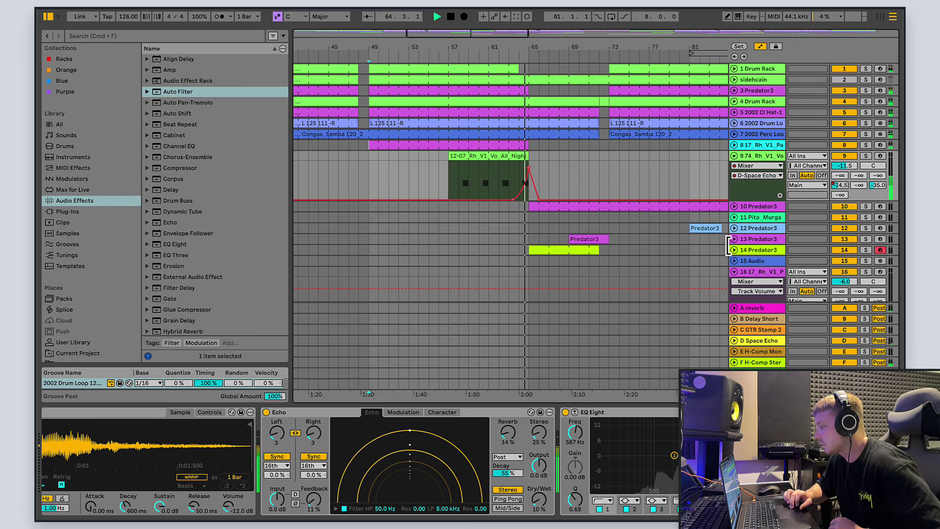
Set track 14's volume to -17.6 dB.
{"action": "left_click", "coordinate": [734, 250]}
{"action": "scroll", "coordinate": [733, 249], "scroll_direction": "down", "scroll_amount": 1}
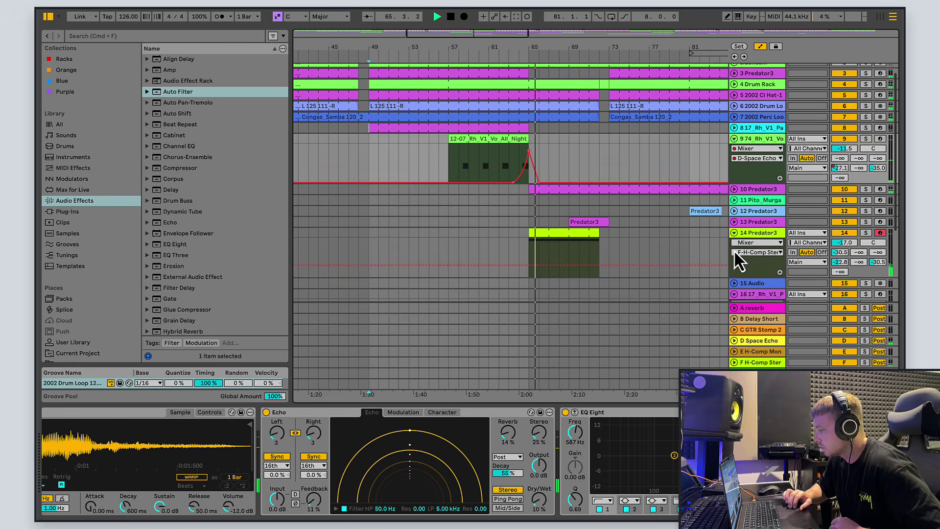
{"action": "left_click", "coordinate": [733, 233]}
{"action": "left_click", "coordinate": [734, 233]}
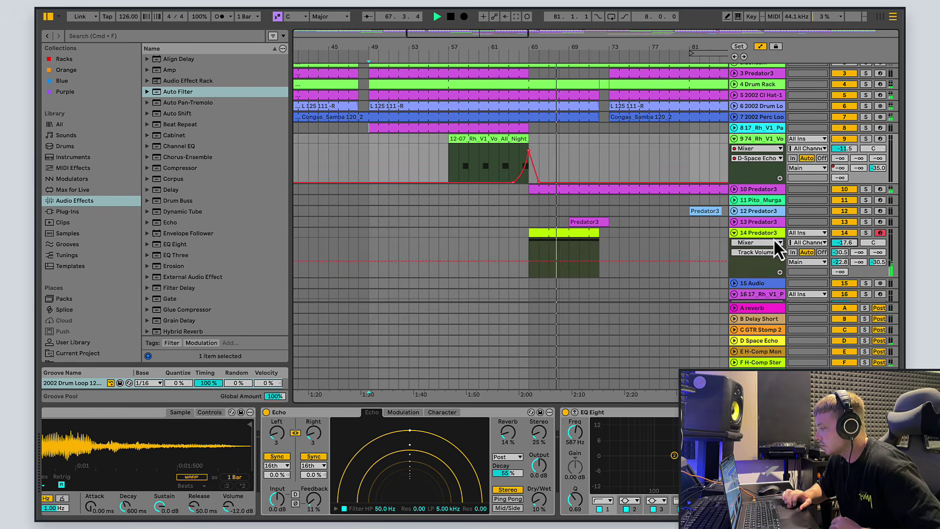
Add an Auto Filter after Kickstart 2 on track 14 and automate its frequency to fall gradually from 20.0 kHz starting around bar 72.
{"action": "left_click", "coordinate": [756, 234]}
{"action": "left_click_drag", "start_coordinate": [178, 91], "coordinate": [636, 441]}
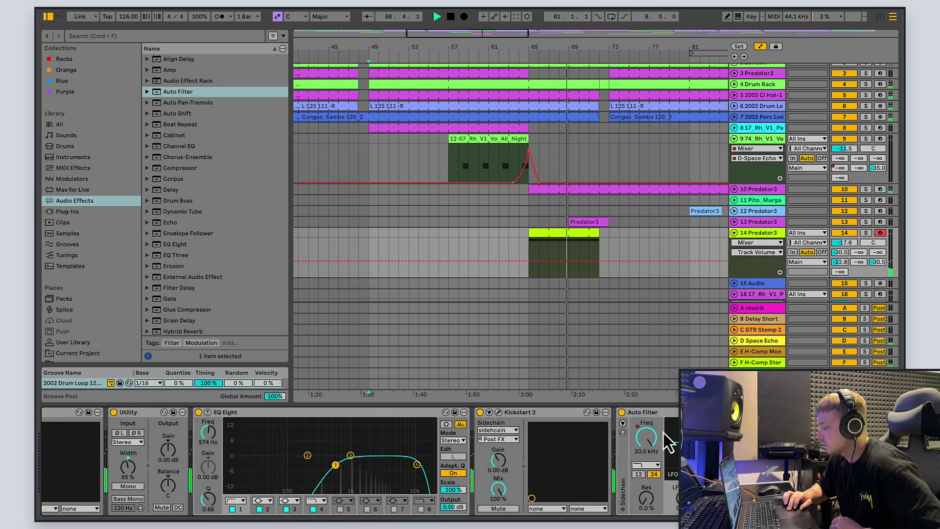
{"action": "left_click", "coordinate": [641, 437]}
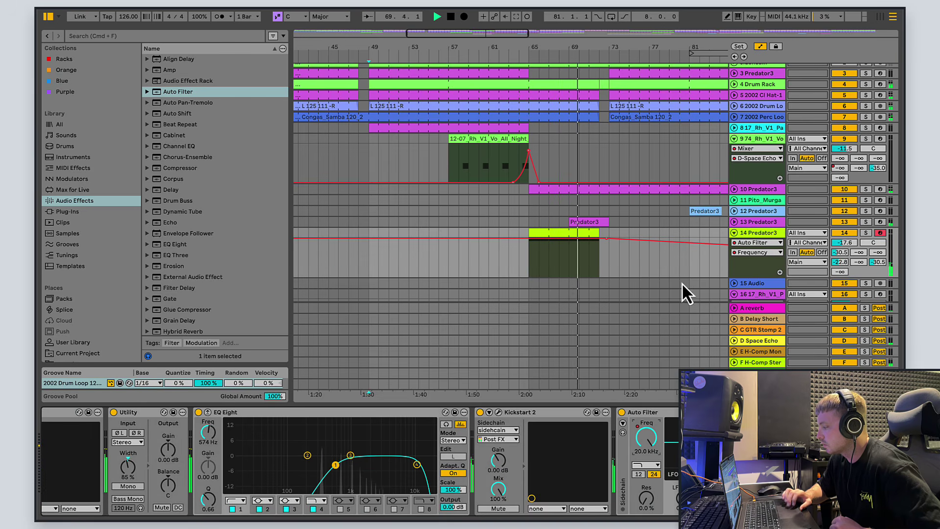
{"action": "left_click_drag", "start_coordinate": [519, 35], "coordinate": [520, 49]}
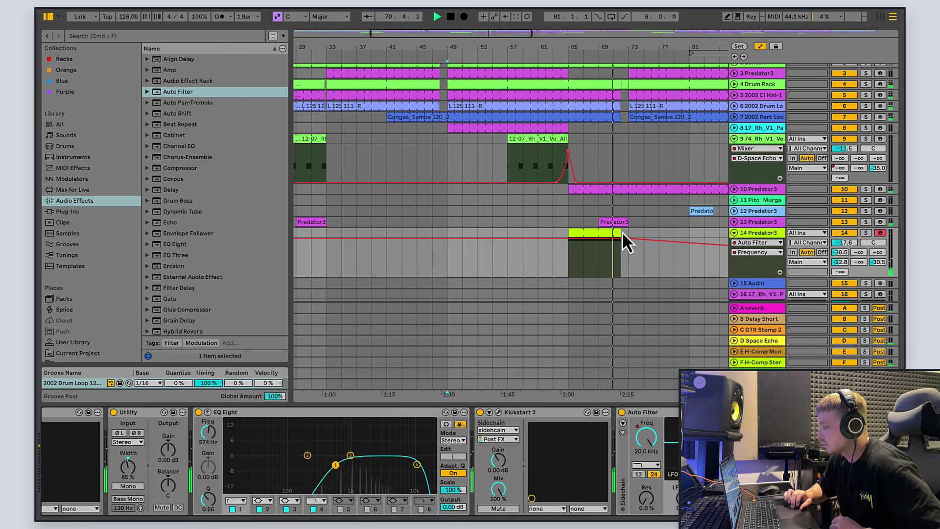
{"action": "scroll", "coordinate": [651, 219], "scroll_direction": "down", "scroll_amount": 3}
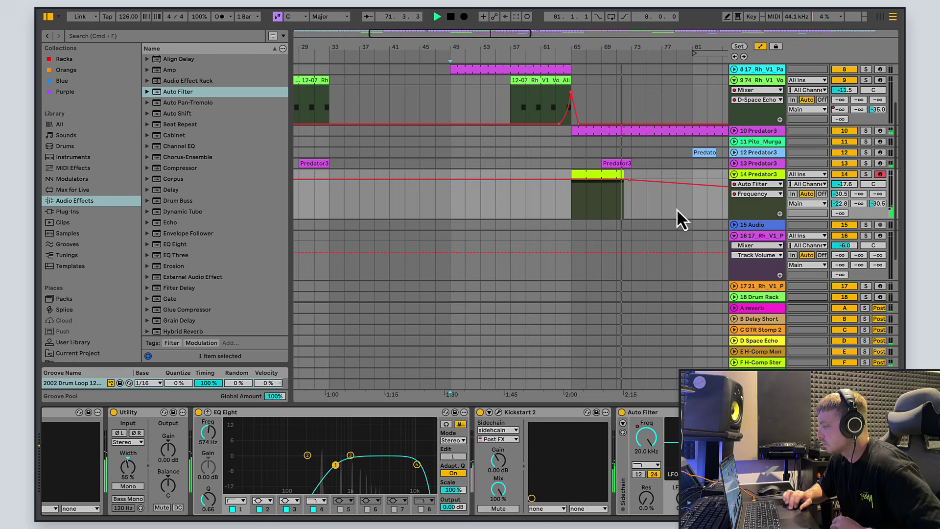
{"action": "left_click", "coordinate": [732, 174]}
Review bars 57 to 121 during playback, examining track 11's device chain and track 12's mixer settings.
{"action": "scroll", "coordinate": [732, 174], "scroll_direction": "up", "scroll_amount": 5}
{"action": "left_click_drag", "start_coordinate": [491, 33], "coordinate": [744, 36]}
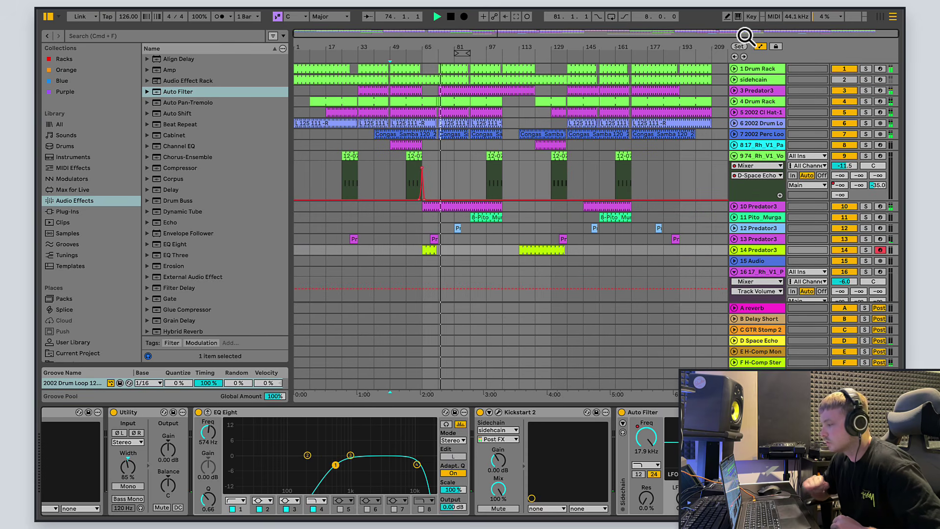
{"action": "left_click", "coordinate": [457, 218]}
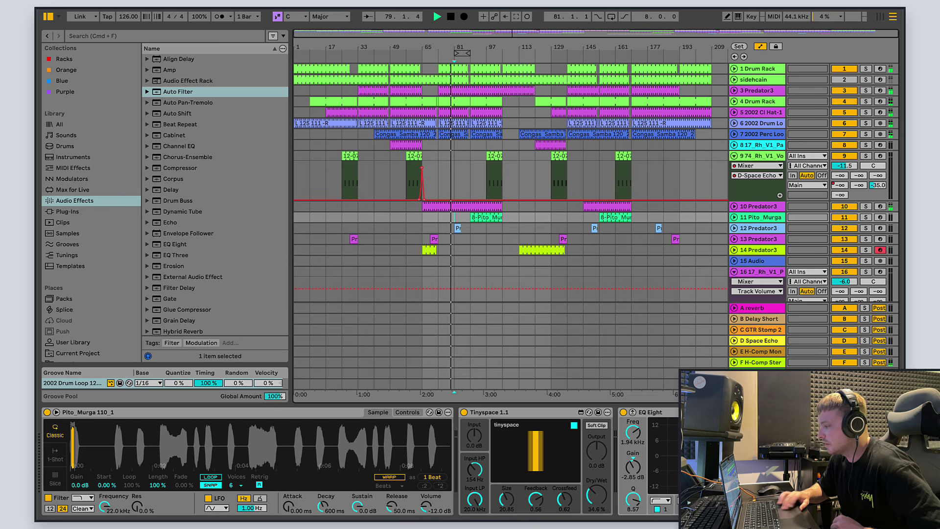
{"action": "left_click_drag", "start_coordinate": [499, 34], "coordinate": [501, 44]}
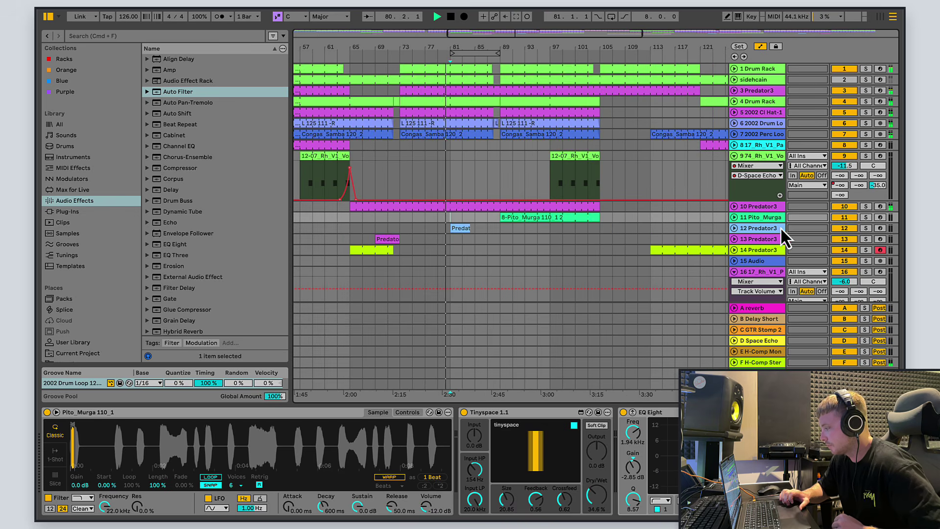
{"action": "left_click", "coordinate": [735, 229]}
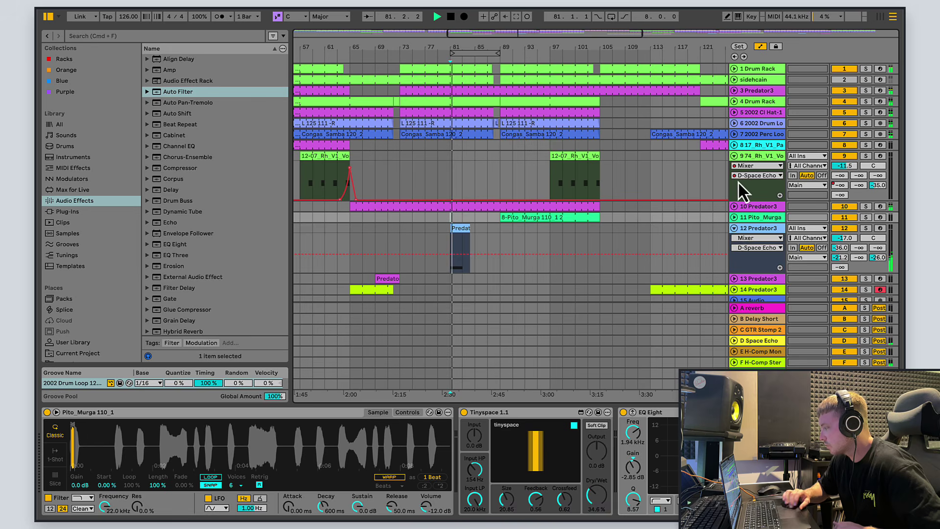
{"action": "left_click", "coordinate": [734, 155]}
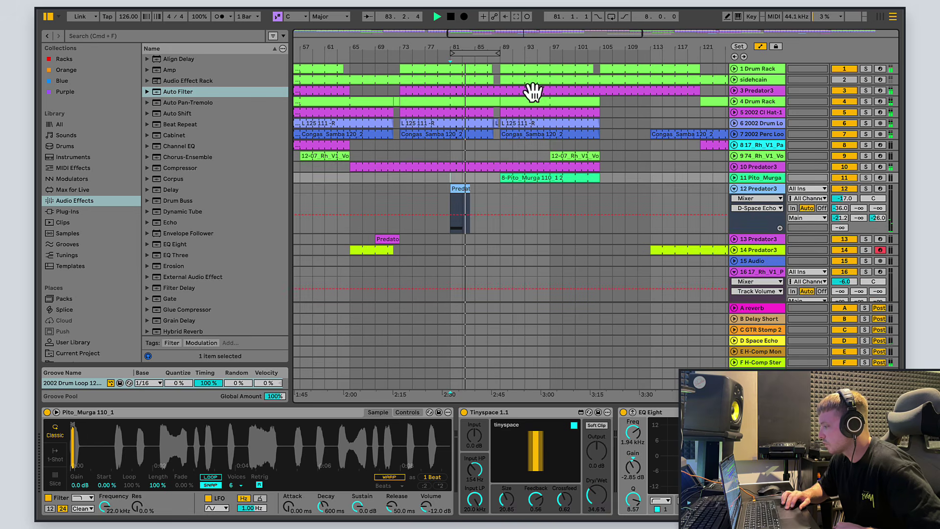
Examine the break before bar 89 with track 6's drum loop expanded, and track 8's pad device chain.
{"action": "left_click_drag", "start_coordinate": [562, 33], "coordinate": [550, 35]}
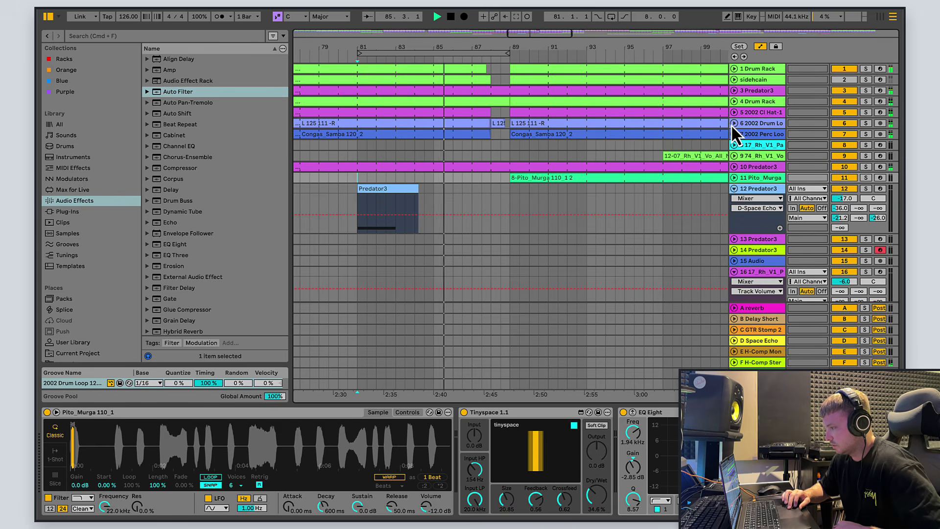
{"action": "left_click_drag", "start_coordinate": [542, 29], "coordinate": [538, 37]}
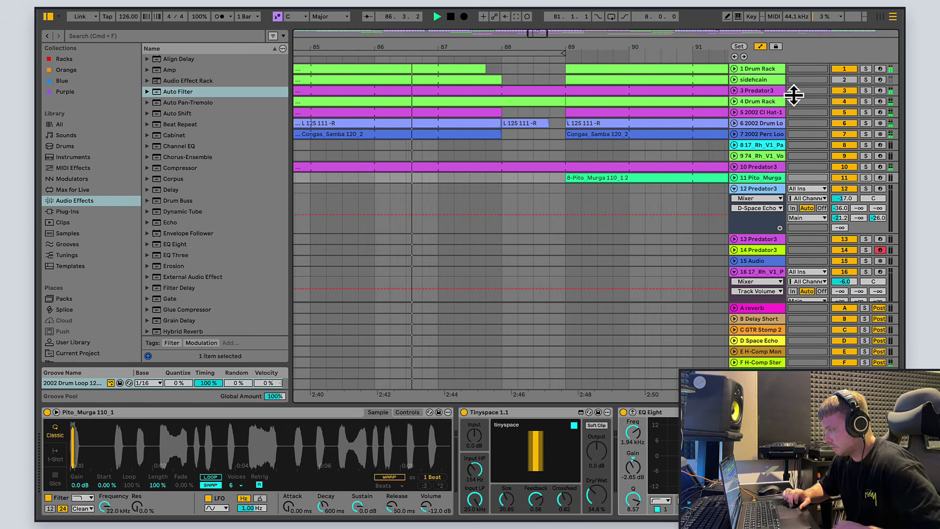
{"action": "left_click", "coordinate": [736, 124]}
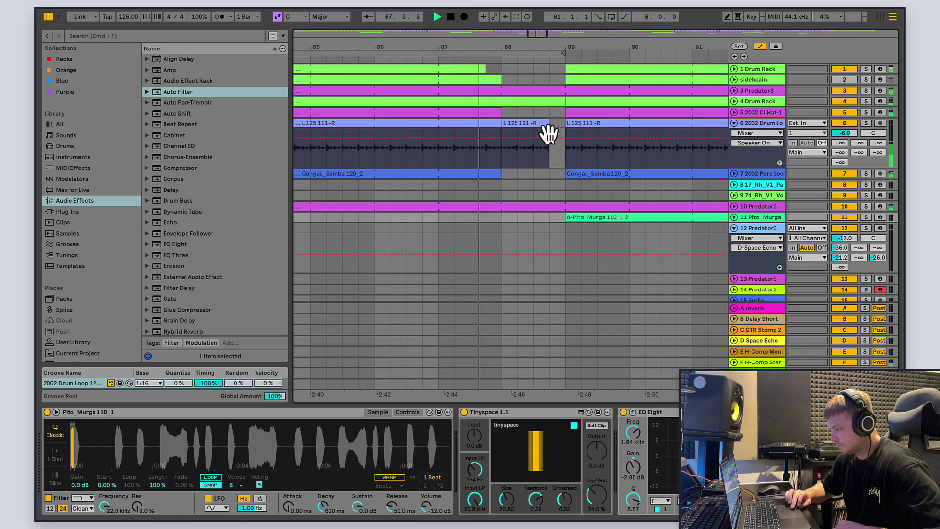
{"action": "left_click_drag", "start_coordinate": [538, 31], "coordinate": [537, 32]}
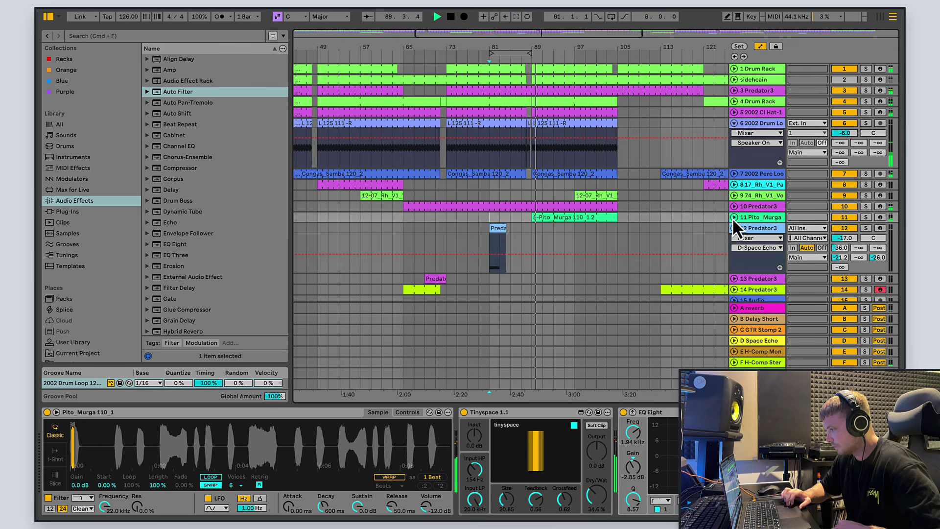
{"action": "left_click", "coordinate": [576, 184]}
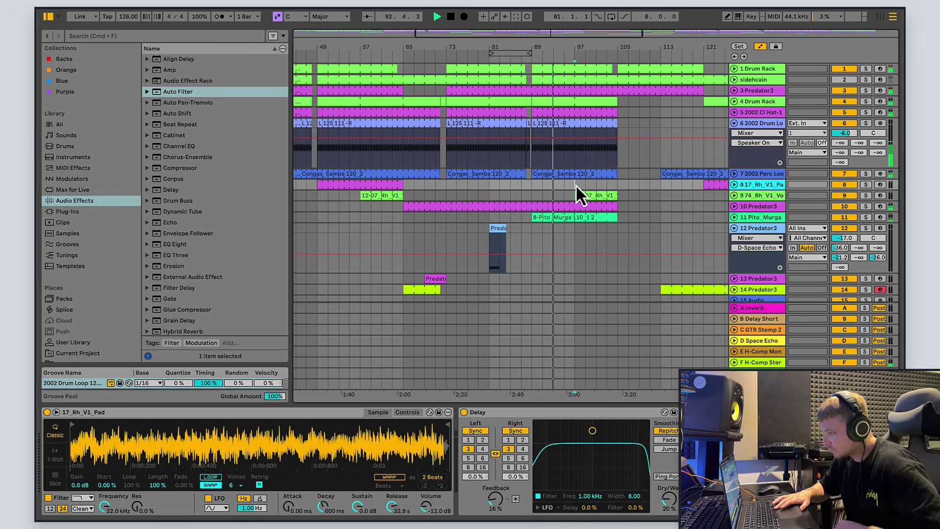
{"action": "double_click", "coordinate": [613, 33]}
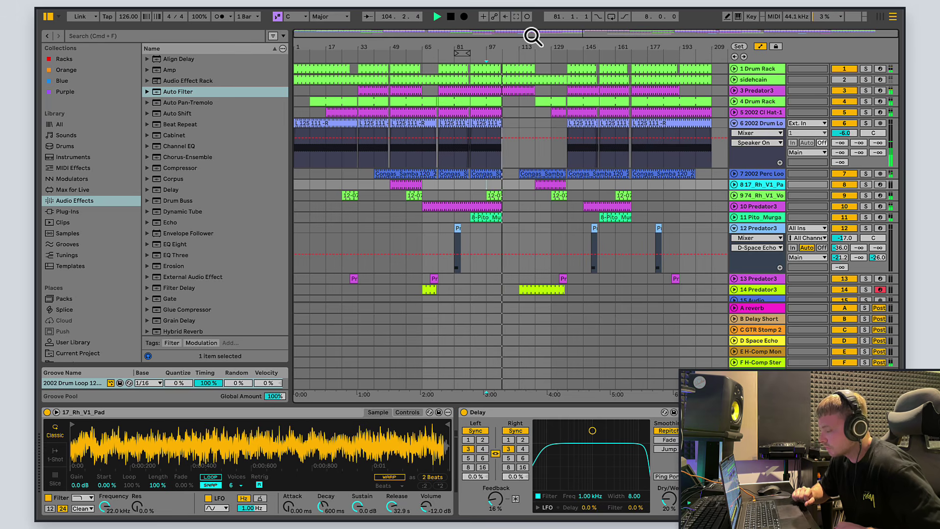
Stop playback and collapse tracks 12 and 6 in the arrangement.
{"action": "left_click", "coordinate": [451, 19]}
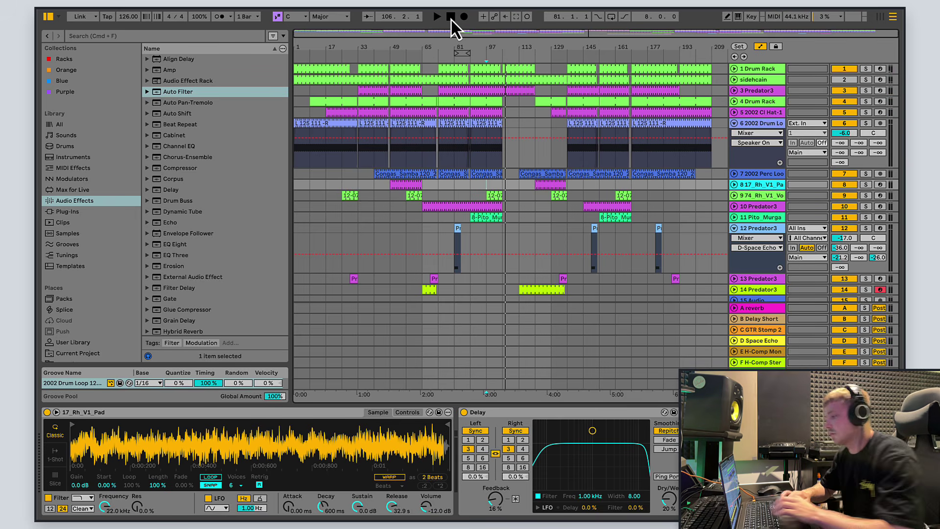
{"action": "left_click", "coordinate": [734, 228]}
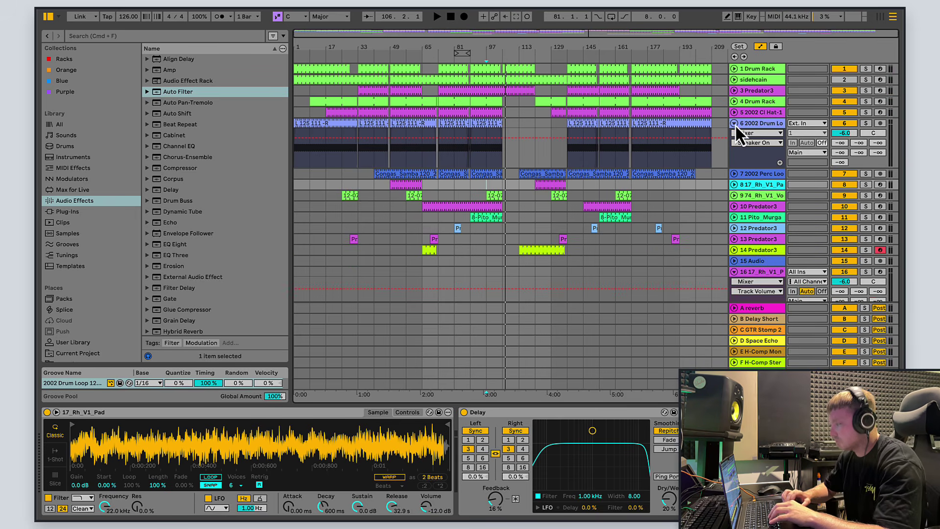
{"action": "left_click", "coordinate": [735, 123]}
{"action": "left_click", "coordinate": [733, 170]}
{"action": "left_click", "coordinate": [734, 169]}
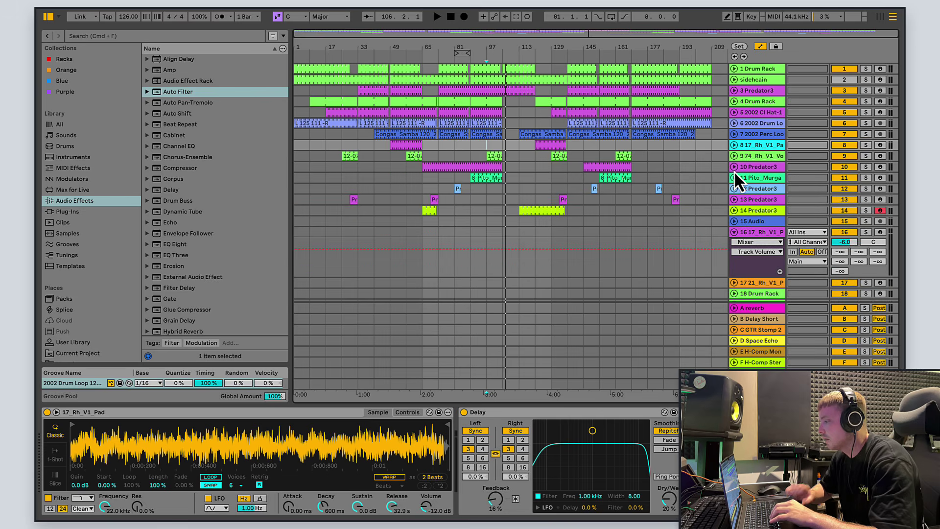
{"action": "left_click", "coordinate": [734, 210]}
{"action": "left_click", "coordinate": [734, 210]}
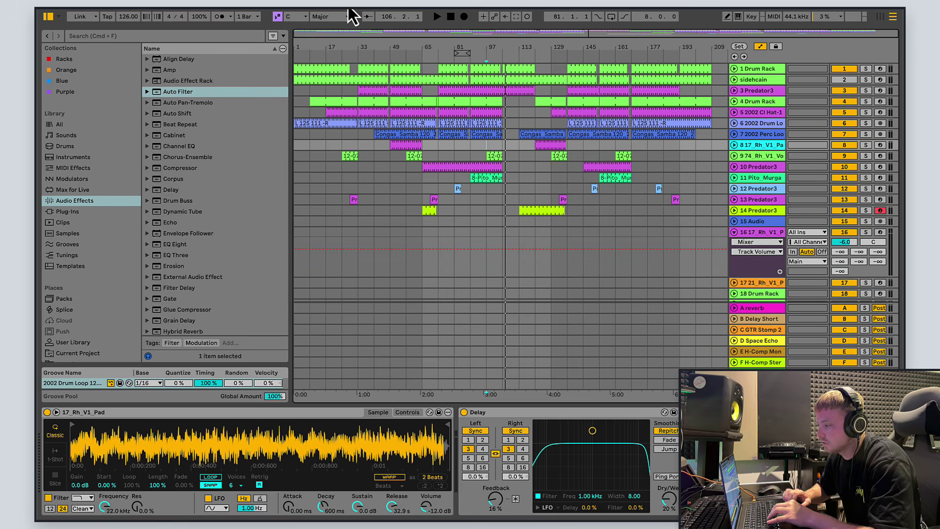
Loop bars 17 to 25 and extend track 7's Congas_Samba clip back to start at bar 17.
{"action": "left_click", "coordinate": [328, 90]}
{"action": "left_click_drag", "start_coordinate": [351, 37], "coordinate": [339, 52]}
{"action": "key", "text": "super+l"}
{"action": "left_click", "coordinate": [369, 131]}
{"action": "left_click_drag", "start_coordinate": [360, 133], "coordinate": [326, 133]}
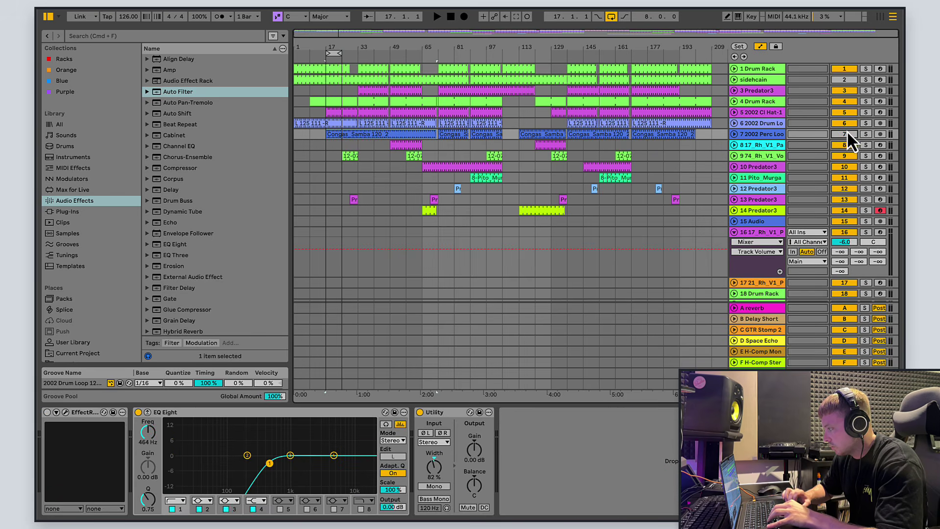
Play the loop from bar 17 with track 7 muted, soloing tracks 6, 5 and 4 in turn.
{"action": "left_click", "coordinate": [332, 93]}
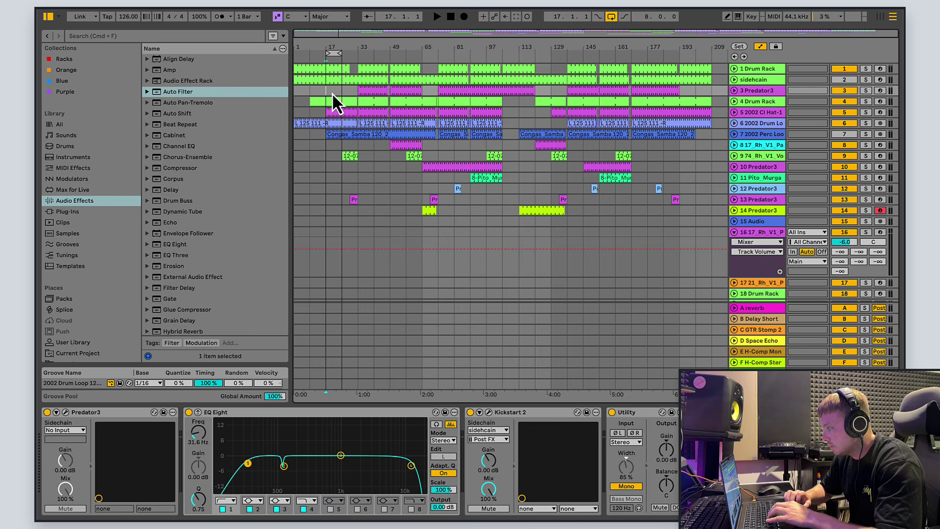
{"action": "key", "text": "space"}
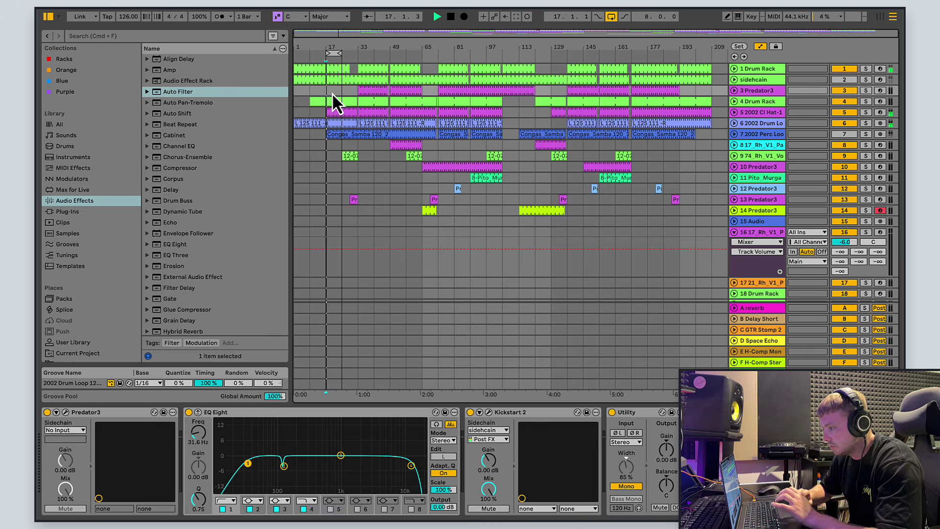
{"action": "left_click_drag", "start_coordinate": [356, 43], "coordinate": [353, 46]}
{"action": "left_click", "coordinate": [864, 122]}
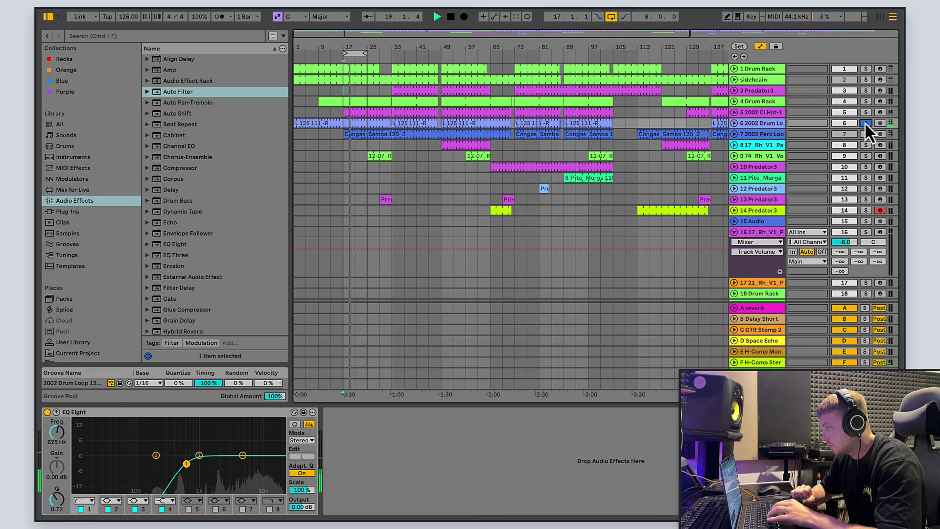
{"action": "left_click", "coordinate": [865, 112]}
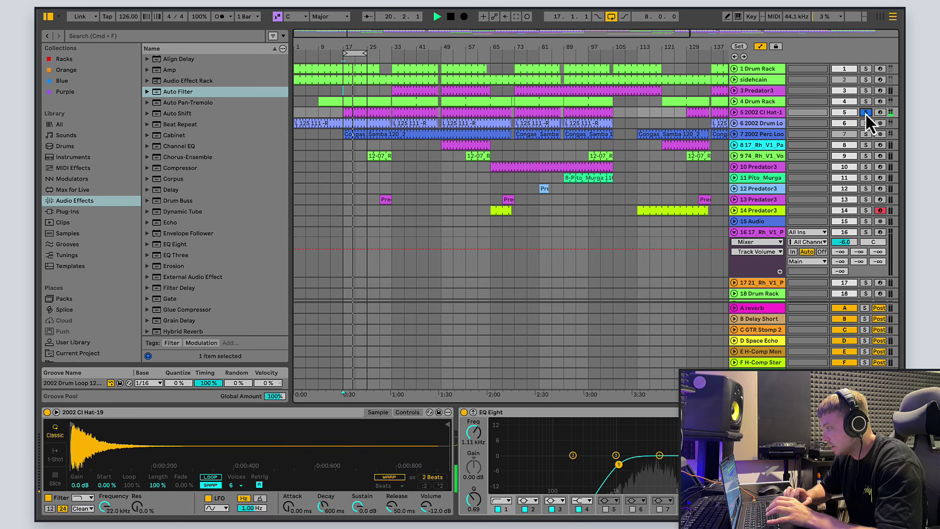
{"action": "left_click", "coordinate": [865, 101]}
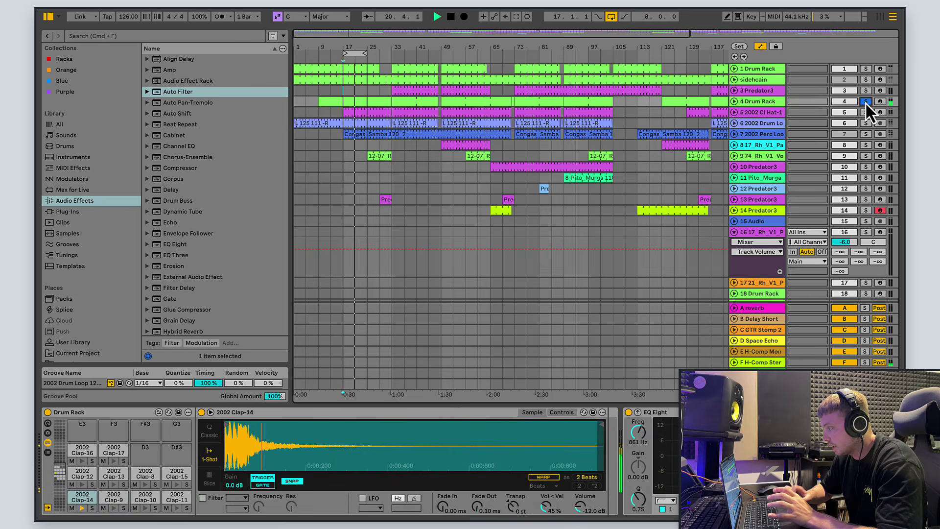
Check the devices on tracks 4, 5 and 6 and open track 6's L 125 111 -R clip at bar 17.
{"action": "left_click", "coordinate": [754, 110]}
{"action": "left_click", "coordinate": [752, 100]}
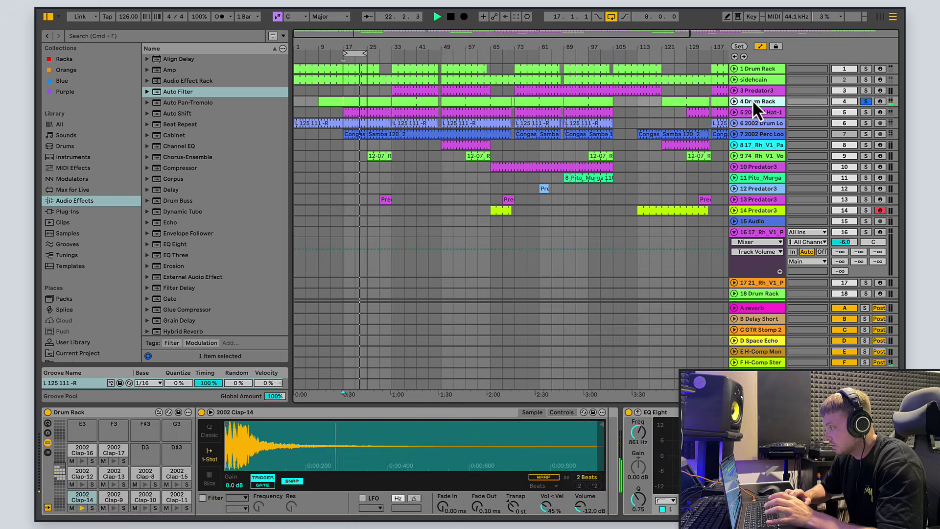
{"action": "left_click", "coordinate": [755, 113]}
{"action": "left_click", "coordinate": [755, 123]}
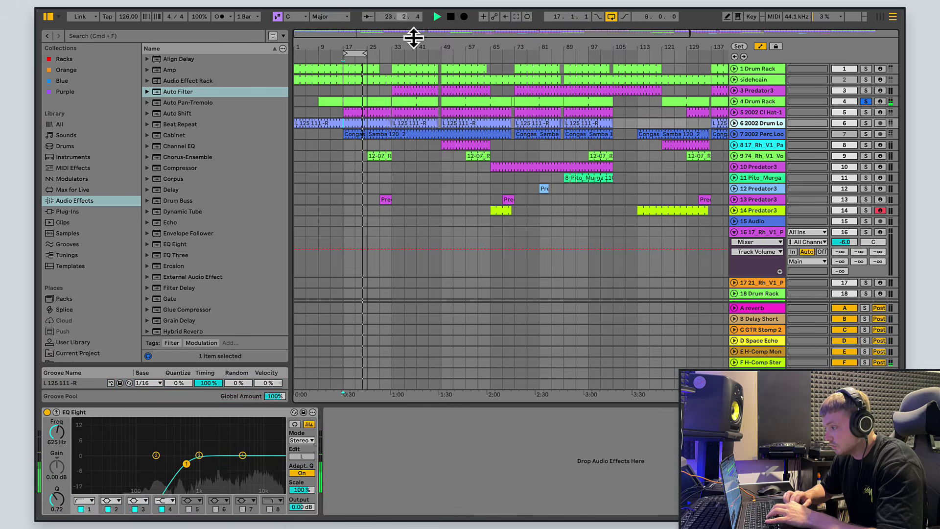
{"action": "left_click", "coordinate": [342, 128]}
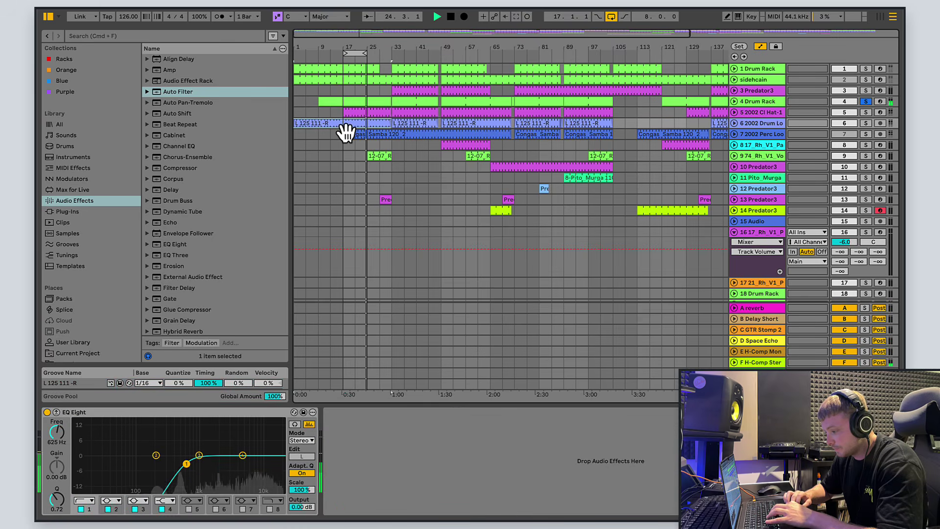
{"action": "double_click", "coordinate": [343, 131]}
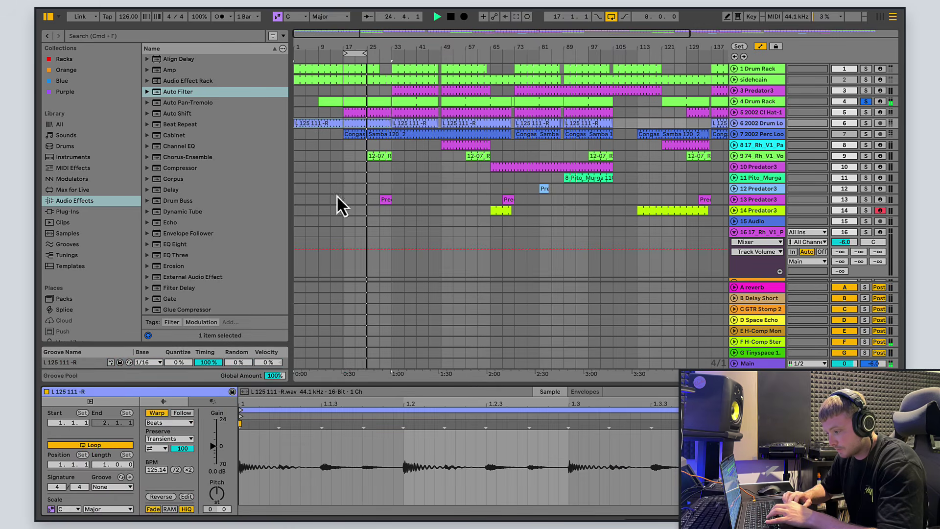
Inspect track 5's closed hat clip in an enlarged clip view and the editing options for track 6's loop sample.
{"action": "left_click", "coordinate": [373, 113]}
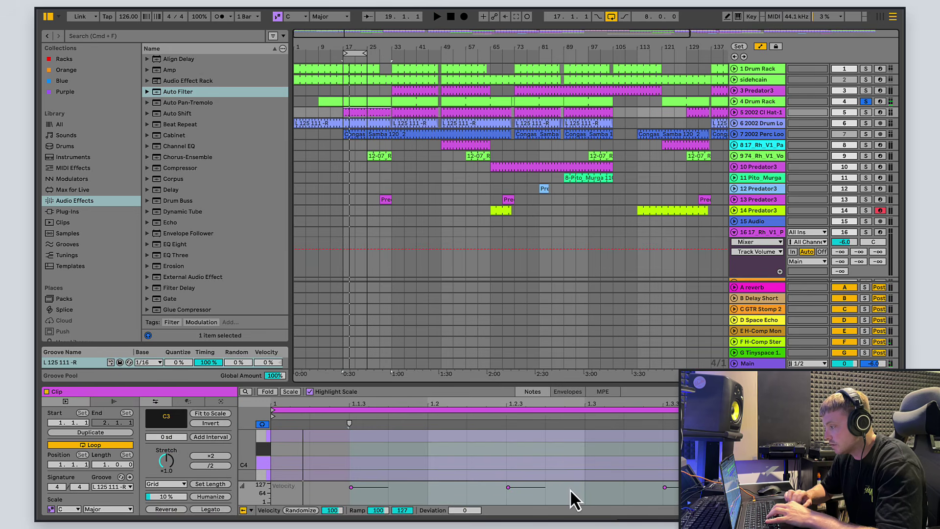
{"action": "left_click_drag", "start_coordinate": [613, 384], "coordinate": [610, 296]}
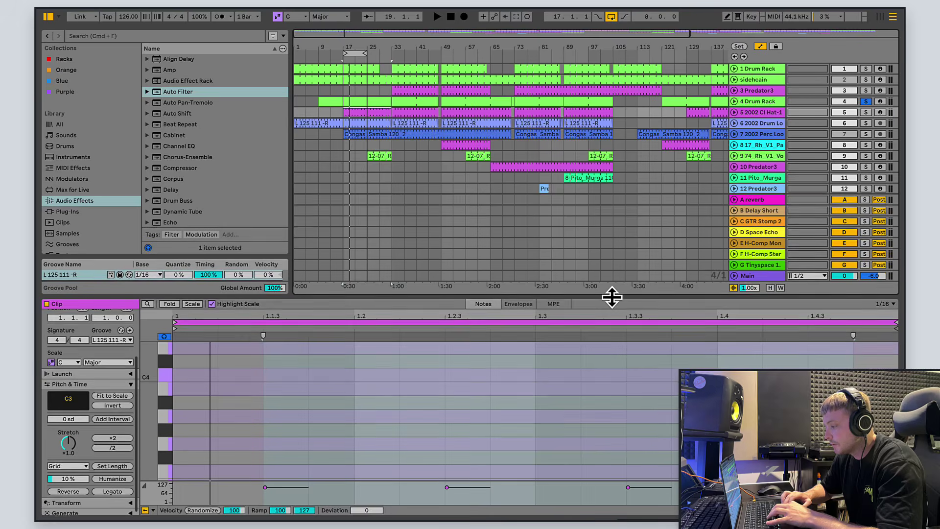
{"action": "left_click", "coordinate": [336, 124]}
{"action": "right_click", "coordinate": [441, 415]}
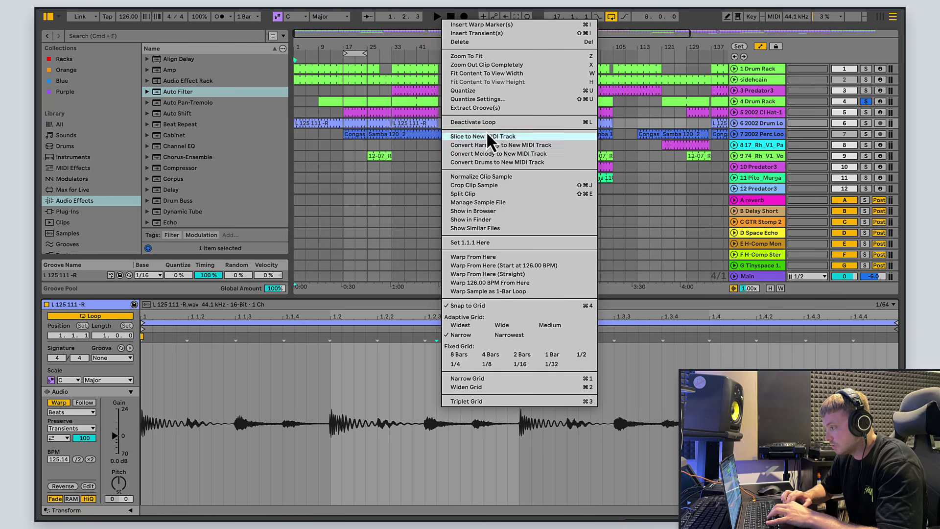
{"action": "left_click", "coordinate": [678, 201]}
Turn off the solo on track 4 and select track 5's hat clip at bar 17.
{"action": "left_click", "coordinate": [759, 101]}
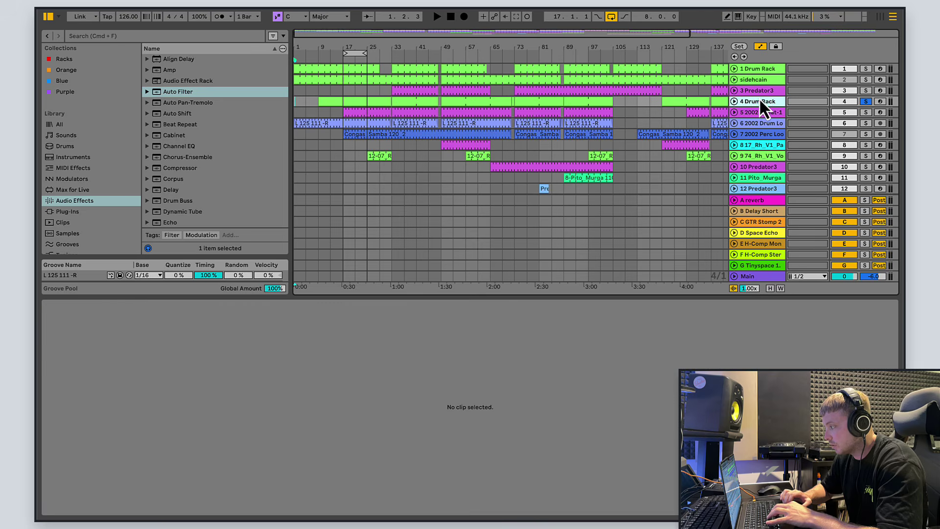
{"action": "left_click", "coordinate": [763, 111]}
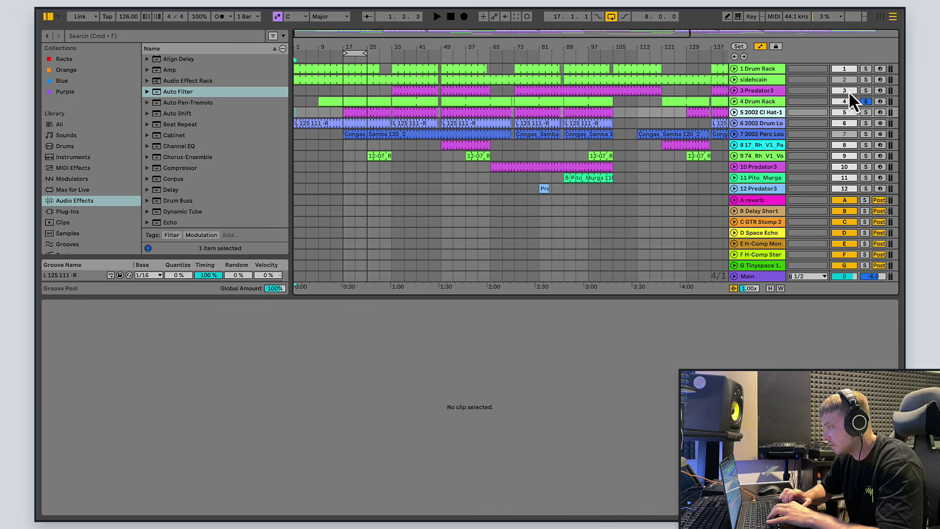
{"action": "left_click", "coordinate": [868, 101]}
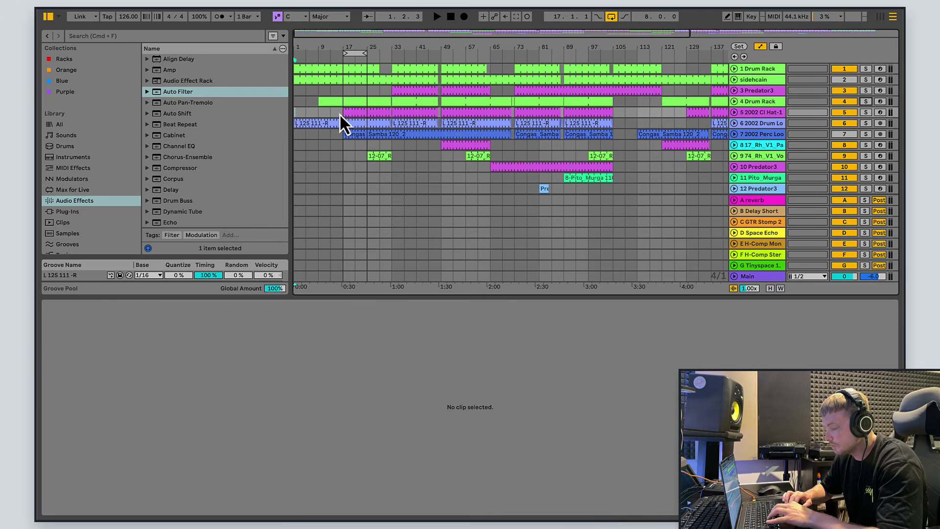
{"action": "left_click", "coordinate": [343, 113]}
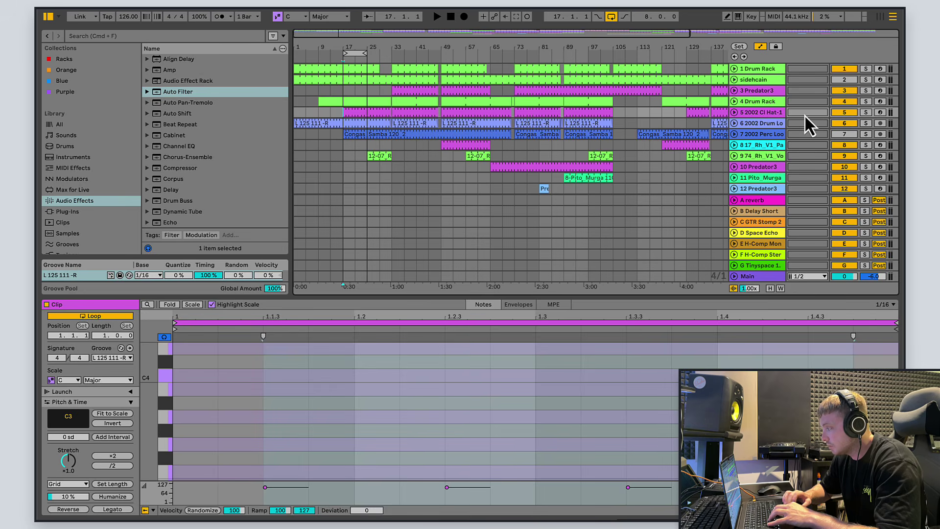
Play the loop from bar 17 and examine the mixer settings and device chains of tracks 4 and 5.
{"action": "left_click", "coordinate": [733, 101]}
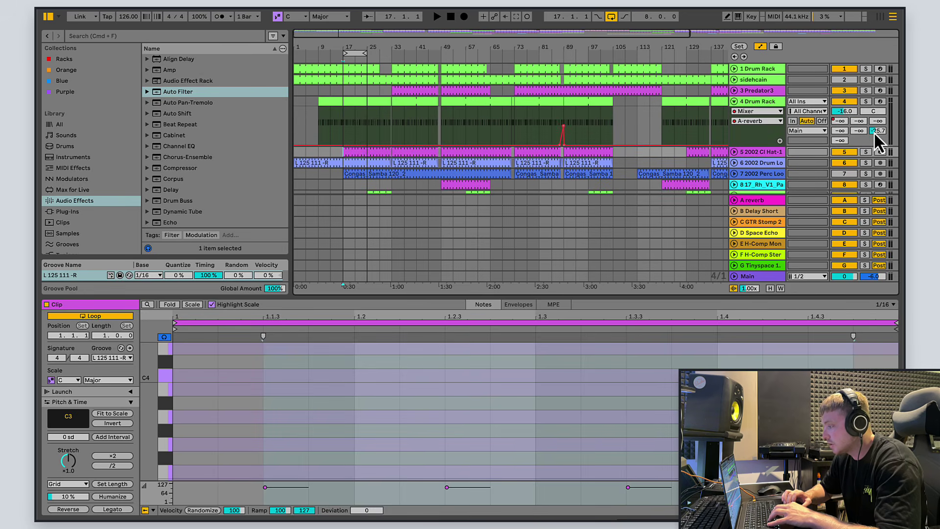
{"action": "key", "text": "space"}
{"action": "left_click", "coordinate": [750, 152]}
{"action": "left_click", "coordinate": [738, 153]}
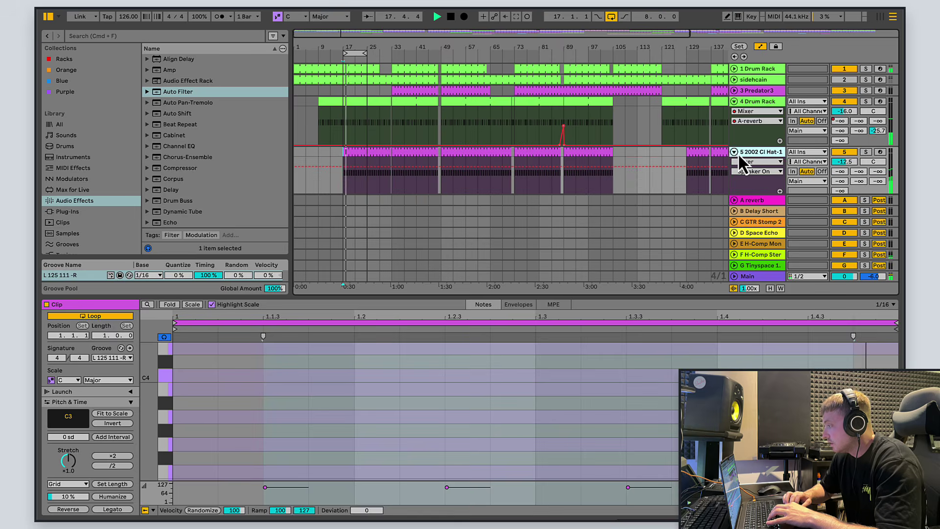
{"action": "double_click", "coordinate": [766, 152]}
{"action": "left_click", "coordinate": [763, 104]}
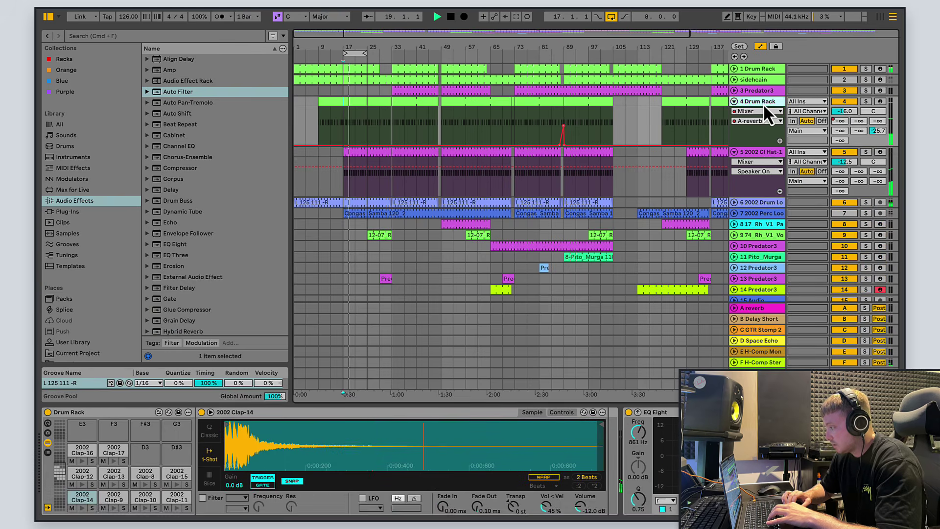
Set track 5's send to the F H-Comp Ster return to -46.0 dB.
{"action": "scroll", "coordinate": [760, 195], "scroll_direction": "down", "scroll_amount": 3}
{"action": "scroll", "coordinate": [759, 192], "scroll_direction": "up", "scroll_amount": 3}
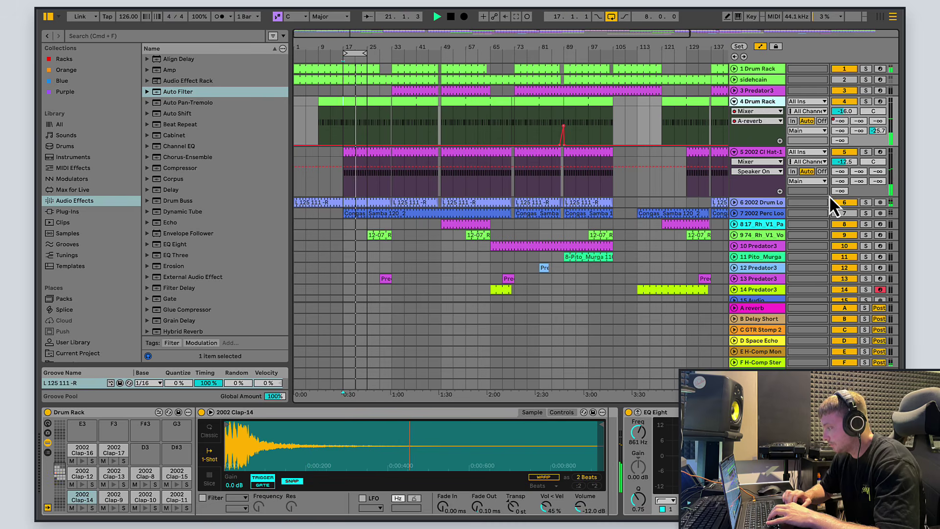
{"action": "left_click_drag", "start_coordinate": [876, 187], "coordinate": [876, 183]}
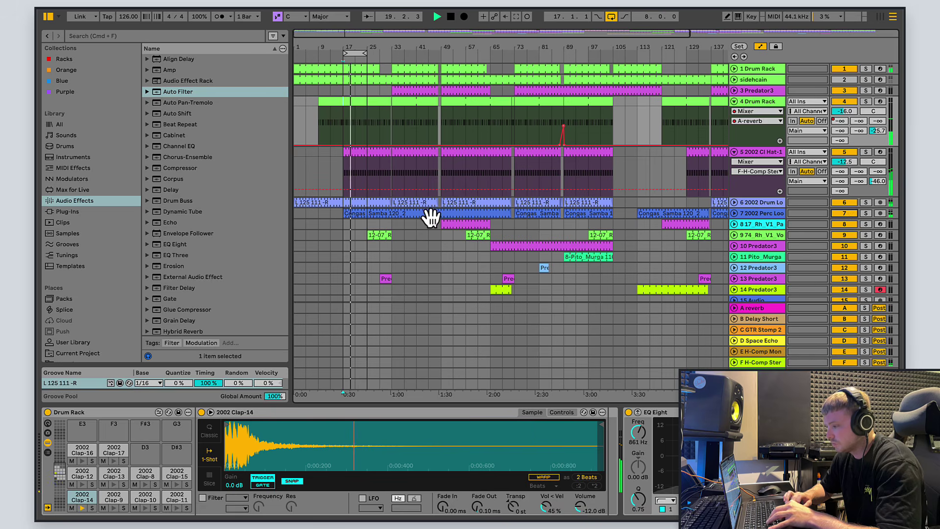
Trim the start of track 7's first Congas Samba clip to bar 41 and play the arrangement from bar 25.
{"action": "left_click_drag", "start_coordinate": [345, 214], "coordinate": [416, 214]}
{"action": "left_click", "coordinate": [357, 214]}
{"action": "key", "text": "space"}
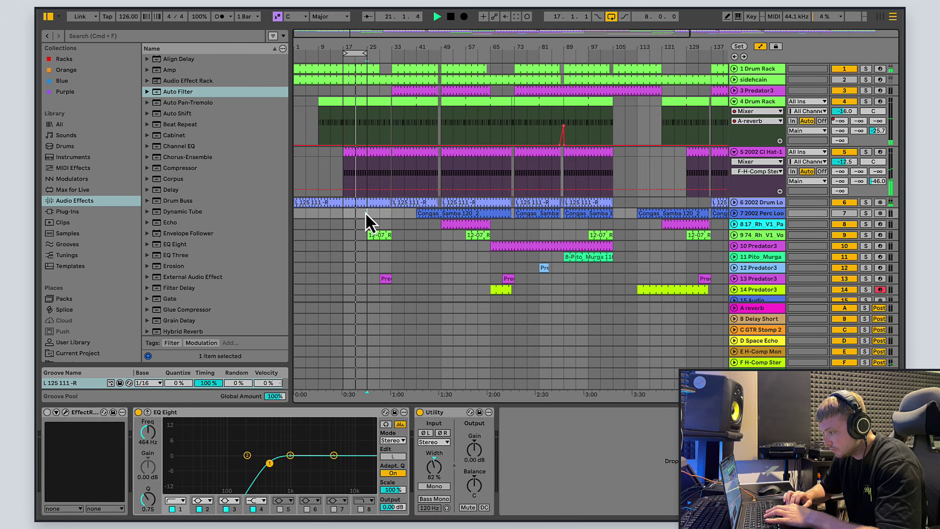
{"action": "left_click", "coordinate": [367, 213]}
{"action": "key", "text": "space"}
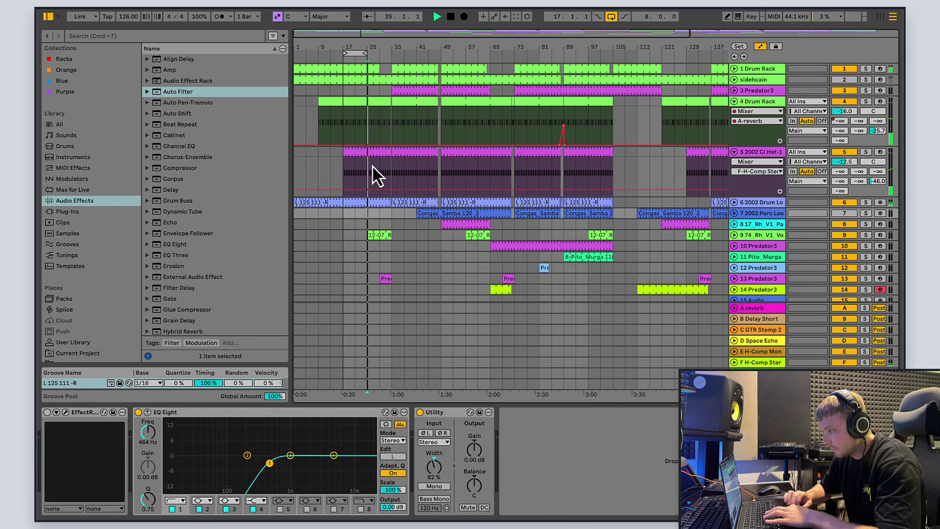
Examine track 9's vocal clip at bar 25, its device chain and its Space Echo send automation, and play from bar 25.
{"action": "left_click", "coordinate": [450, 19]}
{"action": "double_click", "coordinate": [384, 236]}
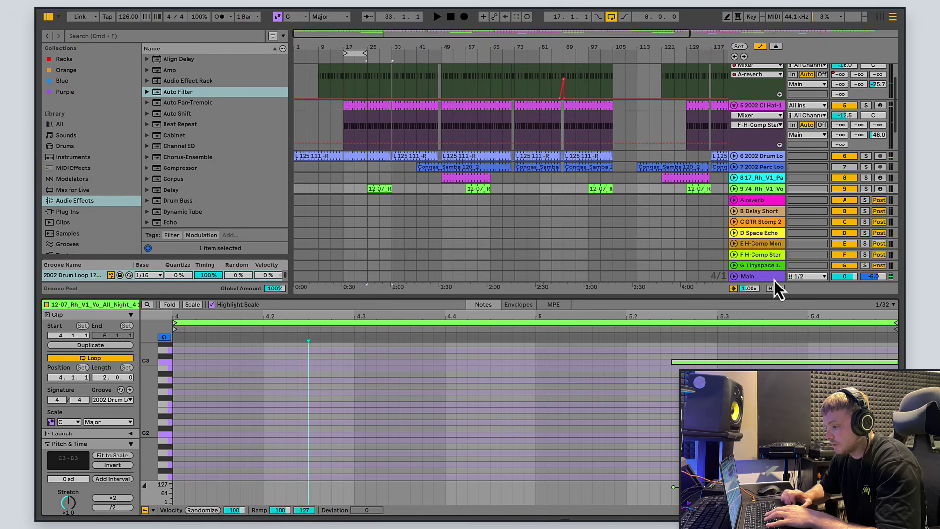
{"action": "left_click", "coordinate": [756, 191]}
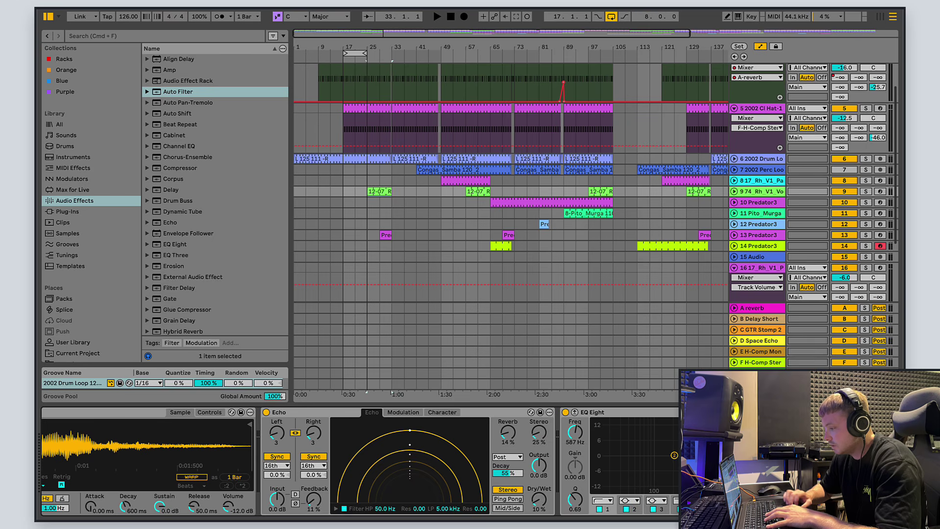
{"action": "scroll", "coordinate": [222, 512], "scroll_direction": "left", "scroll_amount": 5}
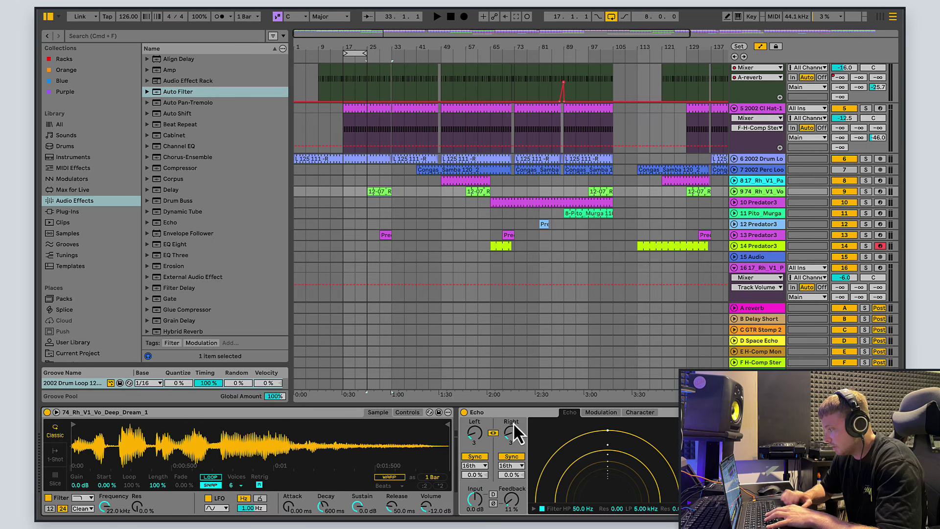
{"action": "left_click", "coordinate": [734, 191]}
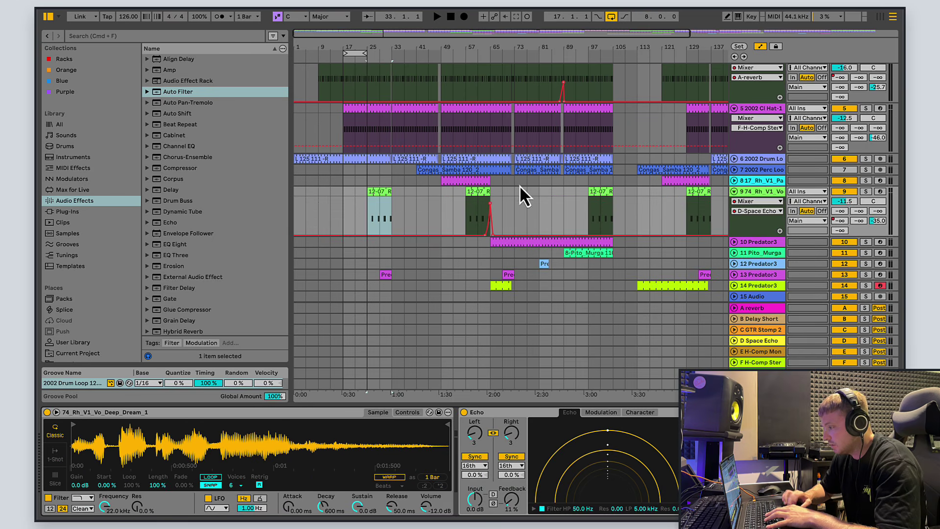
{"action": "left_click", "coordinate": [370, 213]}
{"action": "key", "text": "space"}
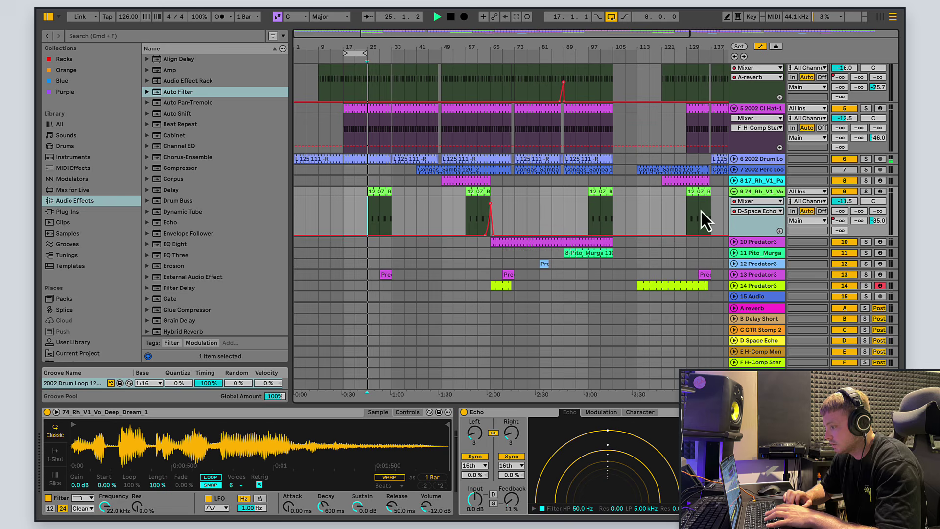
{"action": "left_click", "coordinate": [735, 192]}
{"action": "left_click", "coordinate": [734, 192]}
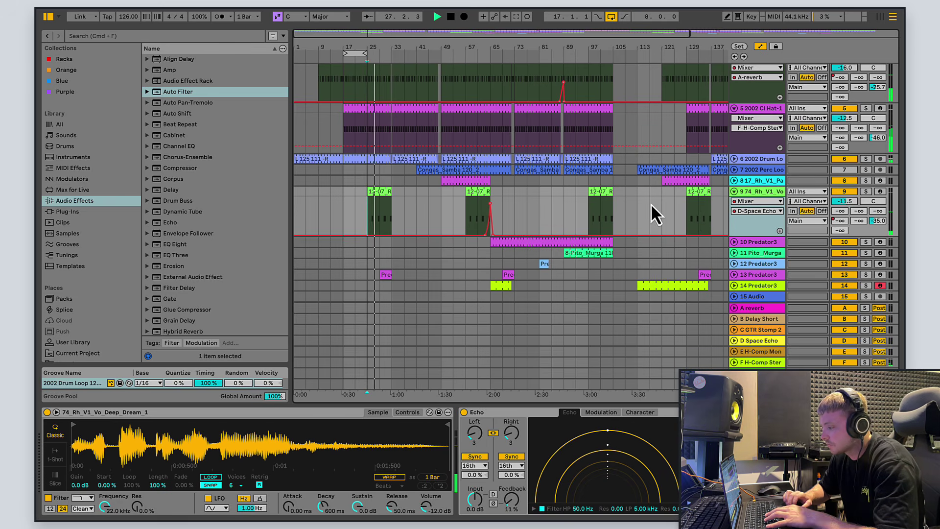
Expand track 13 and check its device chain and the Predator3 plug-in window, closing the window when done.
{"action": "left_click", "coordinate": [734, 275]}
{"action": "scroll", "coordinate": [734, 276], "scroll_direction": "down", "scroll_amount": 3}
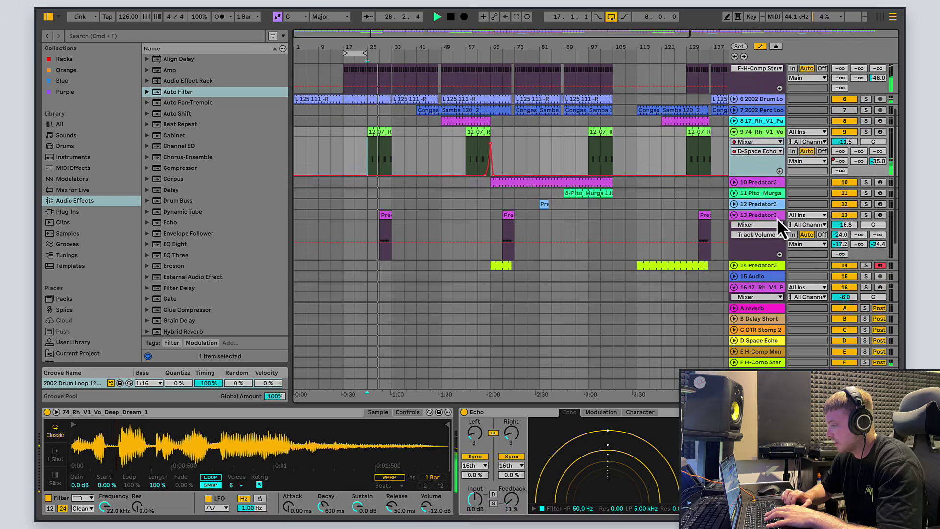
{"action": "left_click", "coordinate": [773, 220]}
{"action": "left_click", "coordinate": [67, 413]}
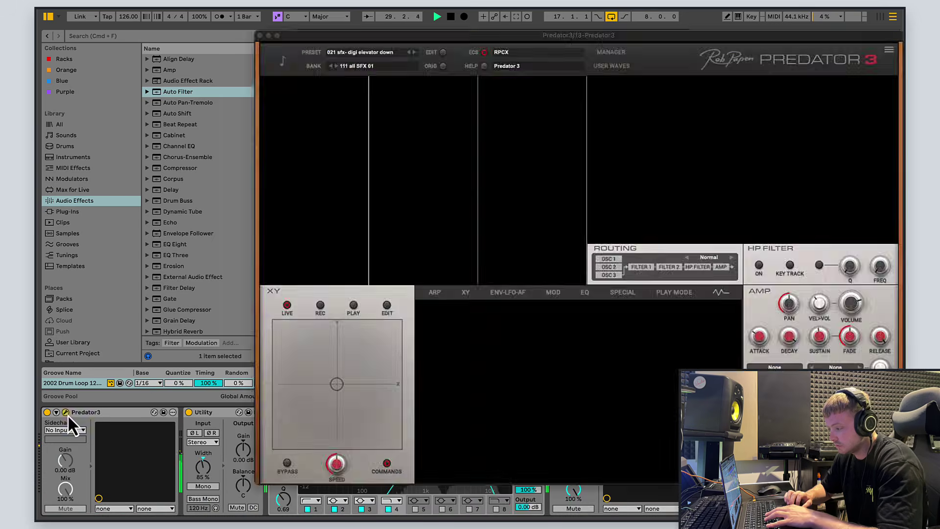
{"action": "left_click", "coordinate": [260, 35]}
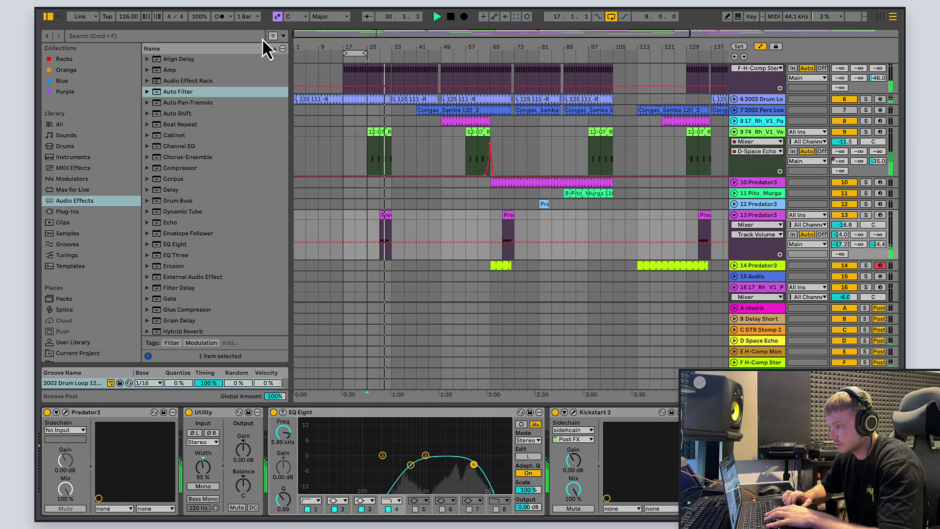
Turn off the arrangement loop so playback continues past bar 25.
{"action": "scroll", "coordinate": [436, 157], "scroll_direction": "up", "scroll_amount": 2}
{"action": "left_click_drag", "start_coordinate": [439, 161], "coordinate": [430, 160]}
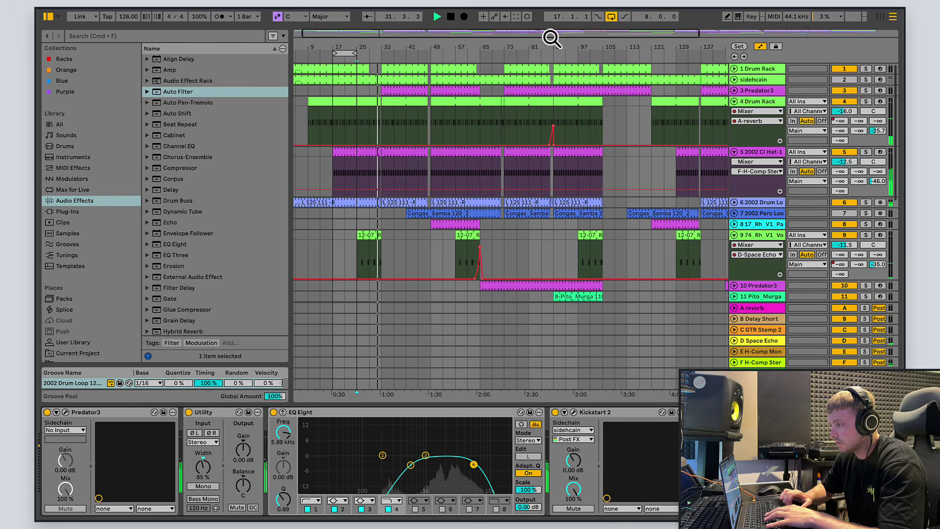
{"action": "left_click", "coordinate": [607, 20]}
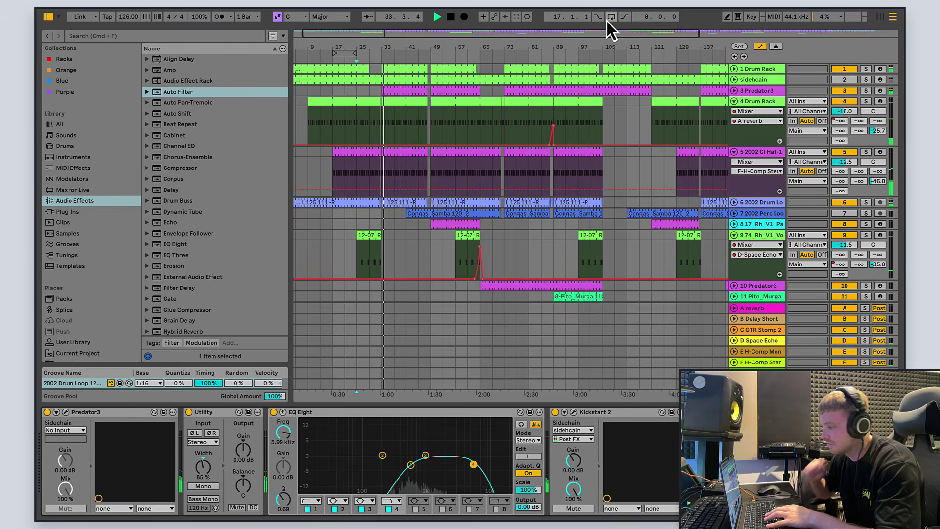
Inspect the notes of track 3's Predator3 clip at bar 33 in an enlarged clip view and resume playback.
{"action": "double_click", "coordinate": [416, 91]}
{"action": "left_click", "coordinate": [450, 16]}
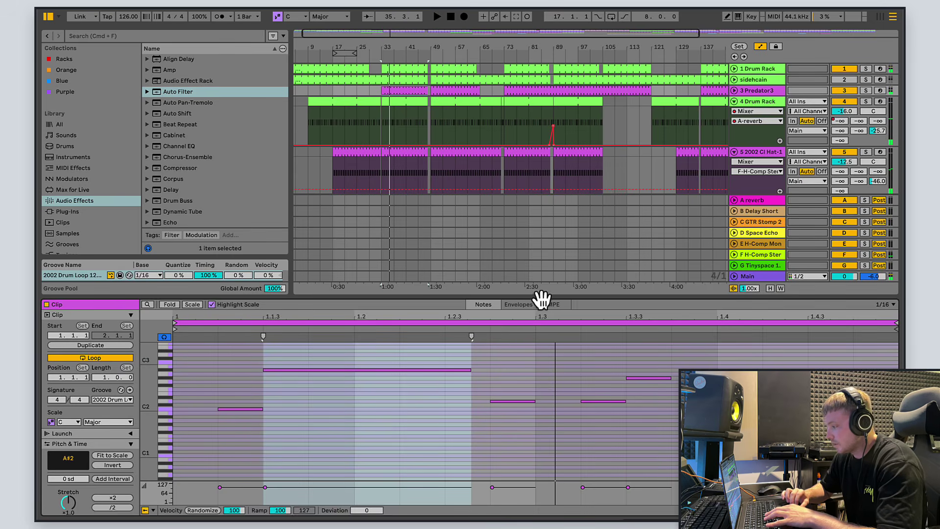
{"action": "left_click_drag", "start_coordinate": [542, 299], "coordinate": [534, 106]}
{"action": "scroll", "coordinate": [506, 205], "scroll_direction": "up", "scroll_amount": 4}
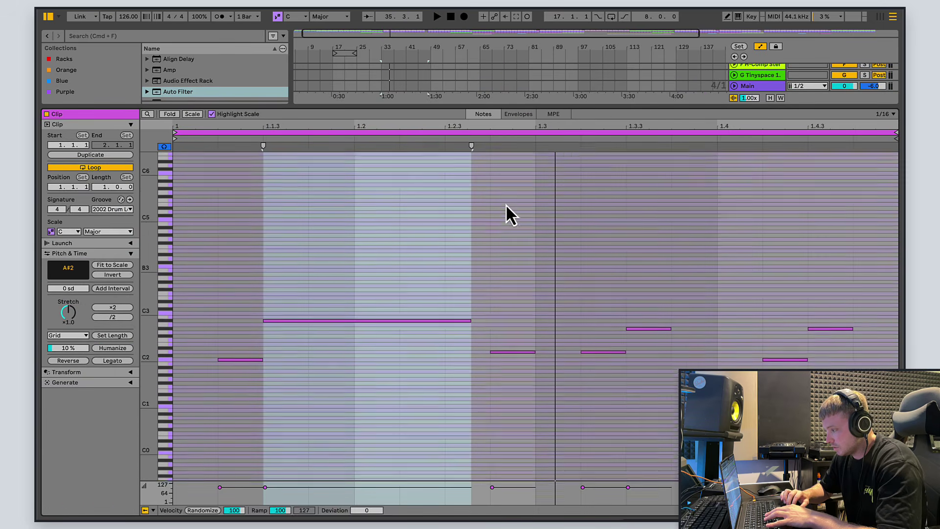
{"action": "key", "text": "space"}
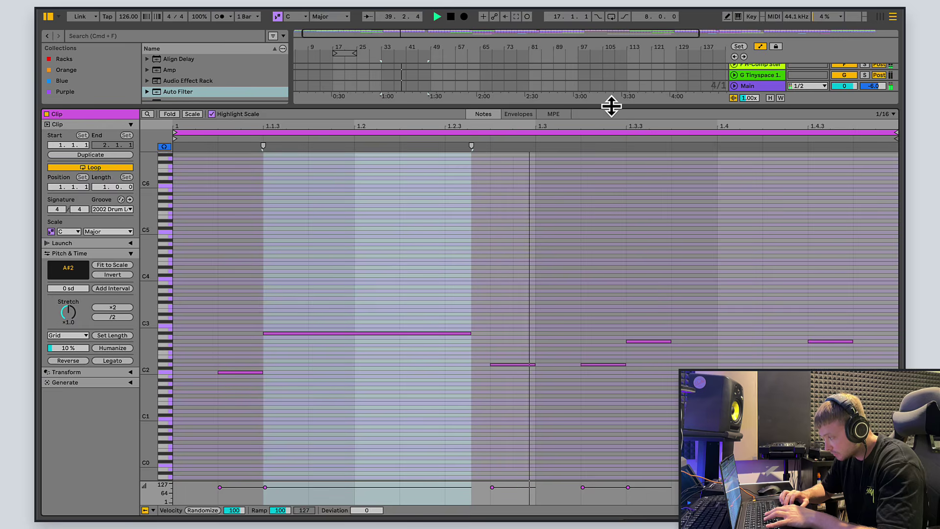
{"action": "left_click_drag", "start_coordinate": [611, 106], "coordinate": [604, 279]}
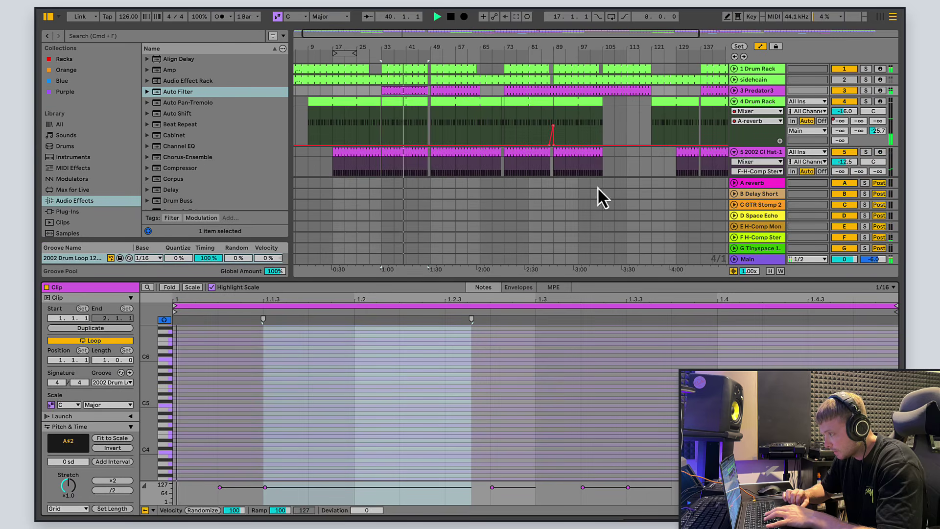
Fold tracks 4 and 5 and reactivate track 7's percussion loop.
{"action": "left_click", "coordinate": [734, 151]}
{"action": "left_click", "coordinate": [734, 101]}
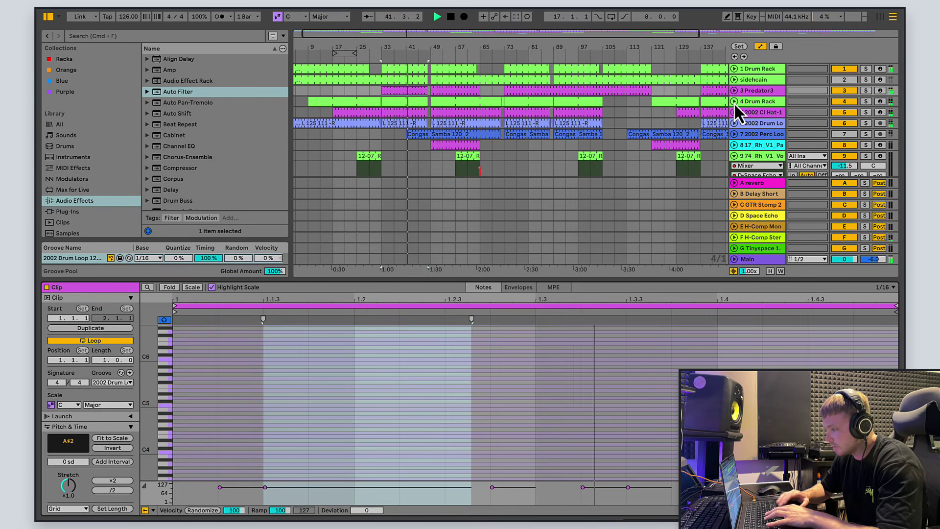
{"action": "left_click", "coordinate": [845, 135]}
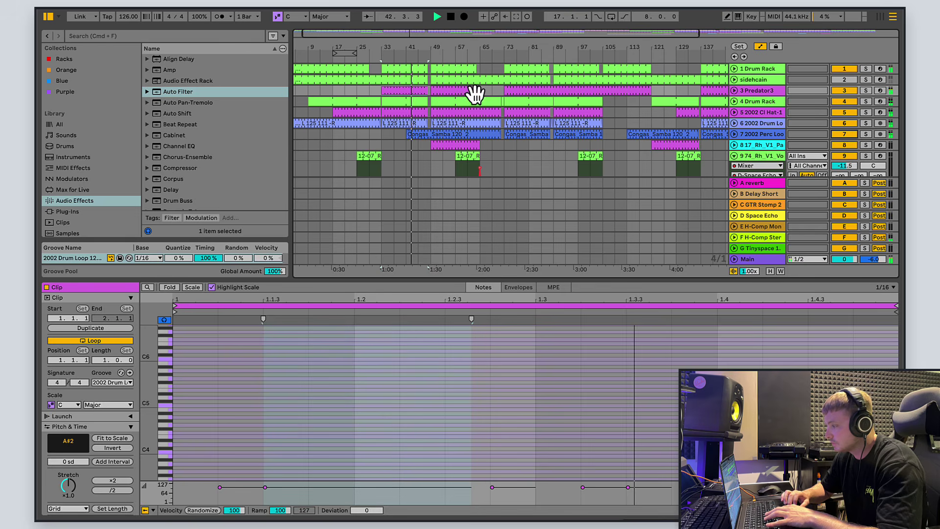
Show the full length of the arrangement with the clip view collapsed, and expand track 8.
{"action": "left_click_drag", "start_coordinate": [453, 32], "coordinate": [453, 59]}
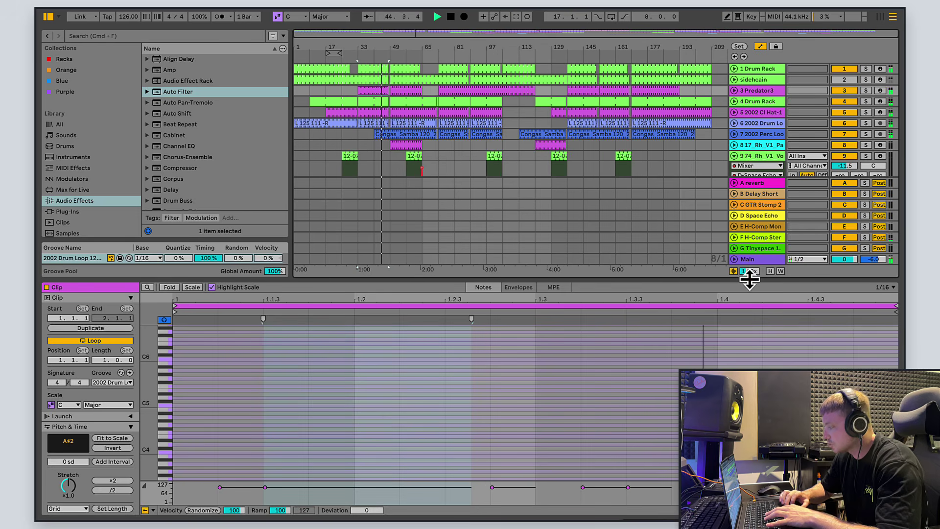
{"action": "left_click_drag", "start_coordinate": [748, 274], "coordinate": [749, 490]}
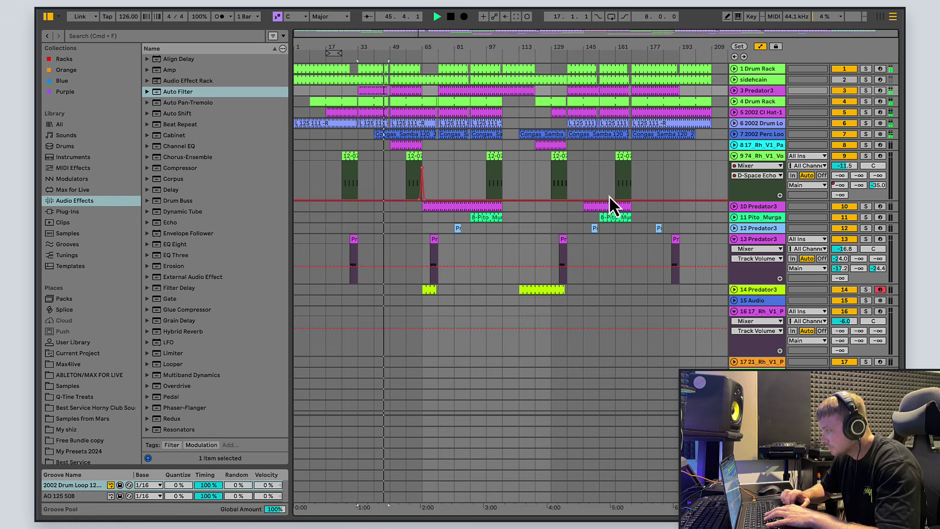
{"action": "left_click", "coordinate": [733, 146]}
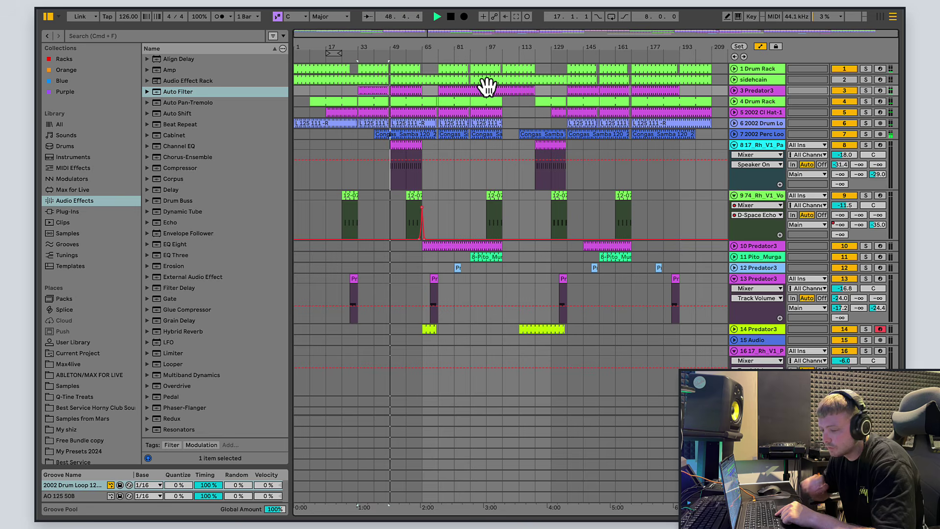
Stop playback and inspect the notes of track 8's pad clip at bar 49 in an enlarged clip view.
{"action": "left_click", "coordinate": [451, 17]}
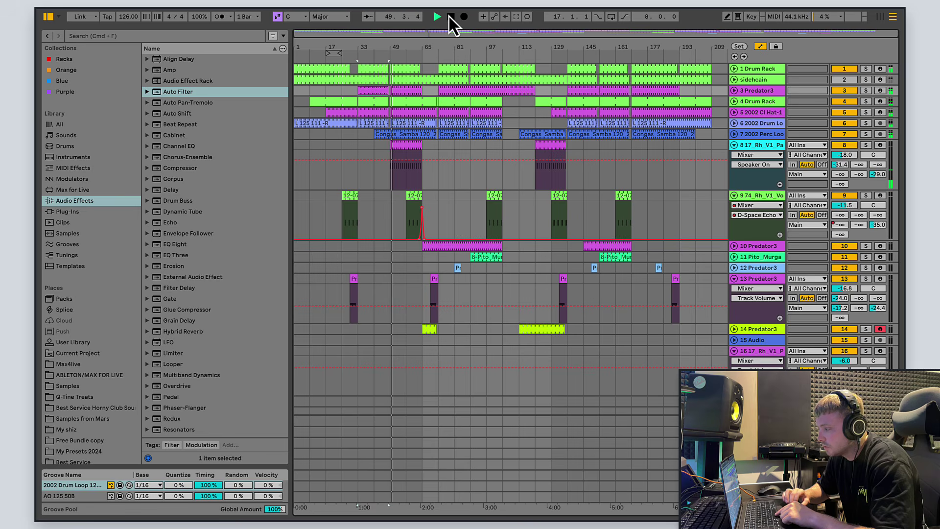
{"action": "double_click", "coordinate": [419, 148]}
{"action": "left_click_drag", "start_coordinate": [539, 386], "coordinate": [541, 219]}
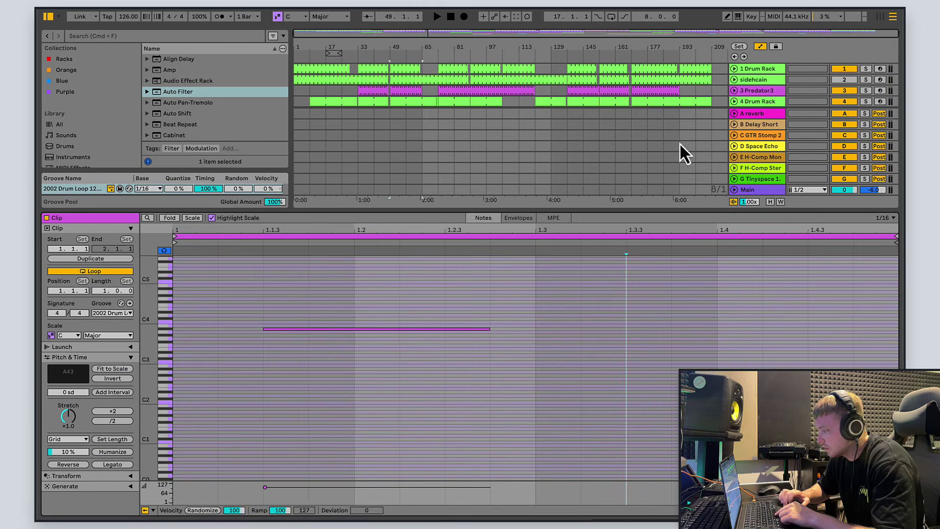
{"action": "scroll", "coordinate": [523, 259], "scroll_direction": "up", "scroll_amount": 3}
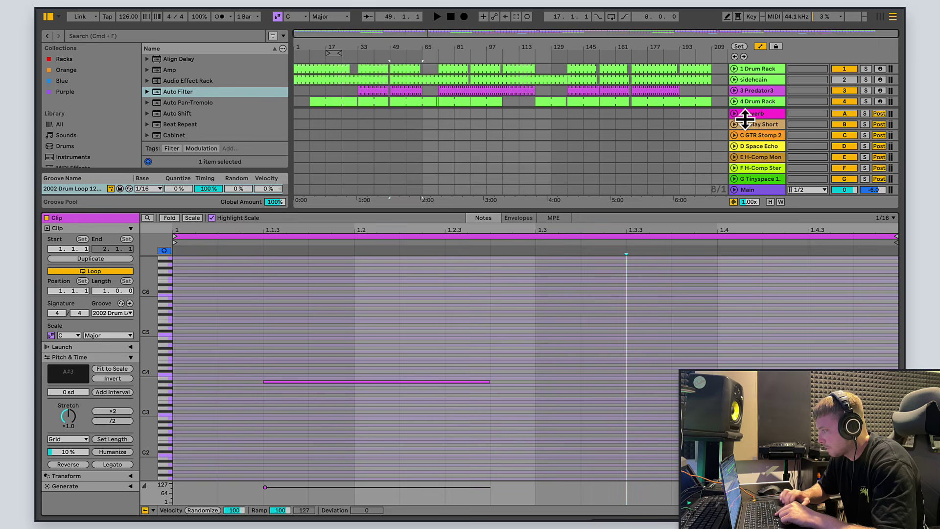
{"action": "scroll", "coordinate": [748, 83], "scroll_direction": "down", "scroll_amount": 3}
Look through track 8's 17_Rh_V1_Pad device chain and play the arrangement from bar 49.
{"action": "left_click", "coordinate": [748, 91]}
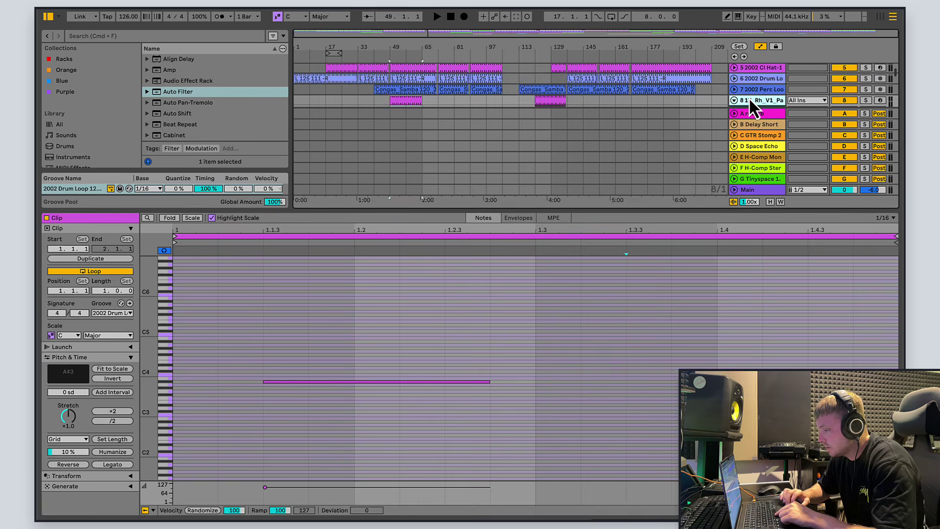
{"action": "double_click", "coordinate": [748, 97]}
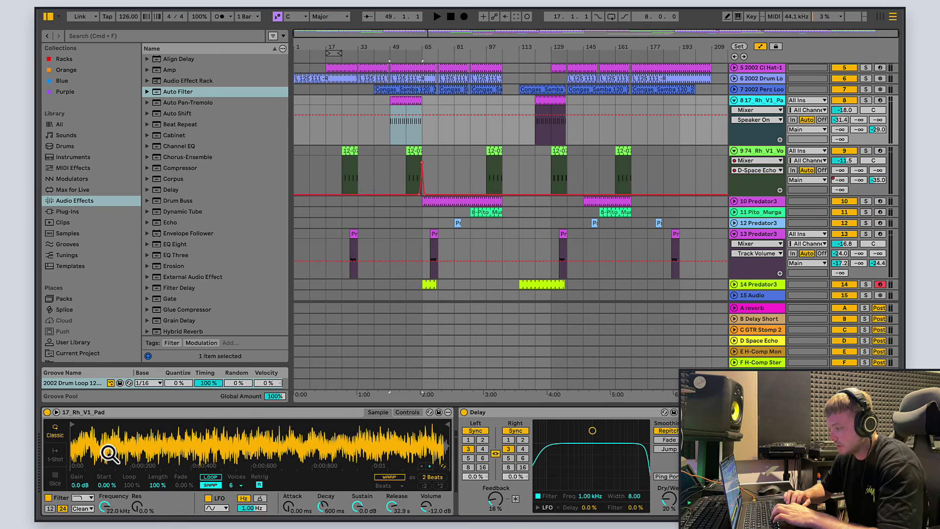
{"action": "scroll", "coordinate": [513, 493], "scroll_direction": "right", "scroll_amount": 3}
{"action": "scroll", "coordinate": [513, 493], "scroll_direction": "left", "scroll_amount": 3}
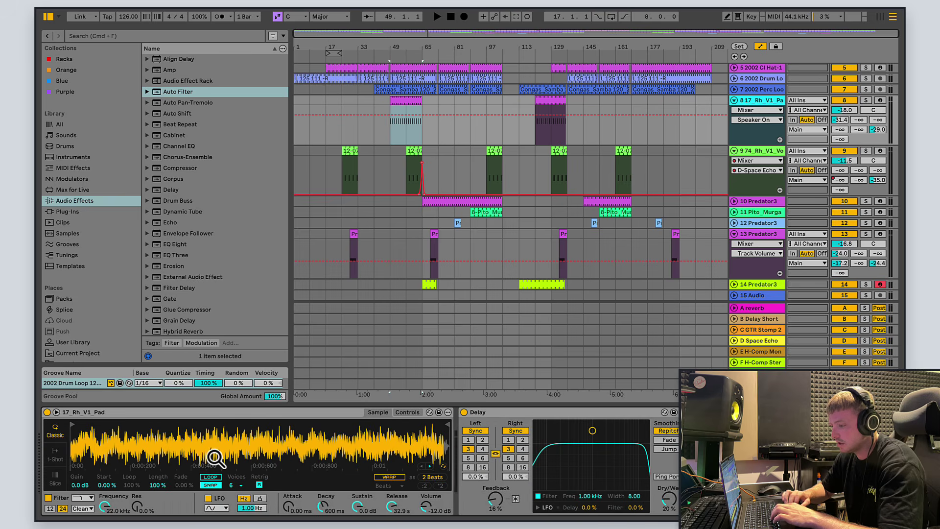
{"action": "key", "text": "space"}
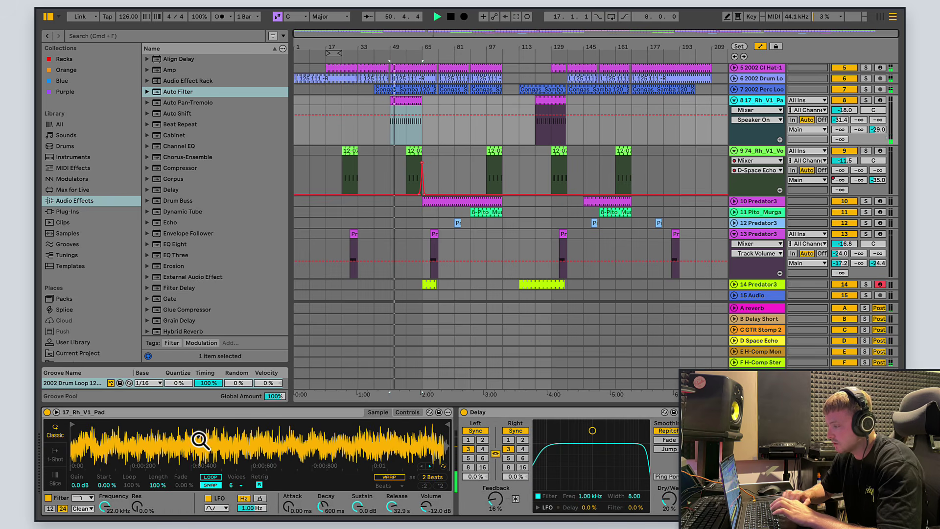
Recheck track 8's pad clip notes and view track 9's 12-07 vocal clip at bar 57 in a compact clip view.
{"action": "double_click", "coordinate": [412, 106]}
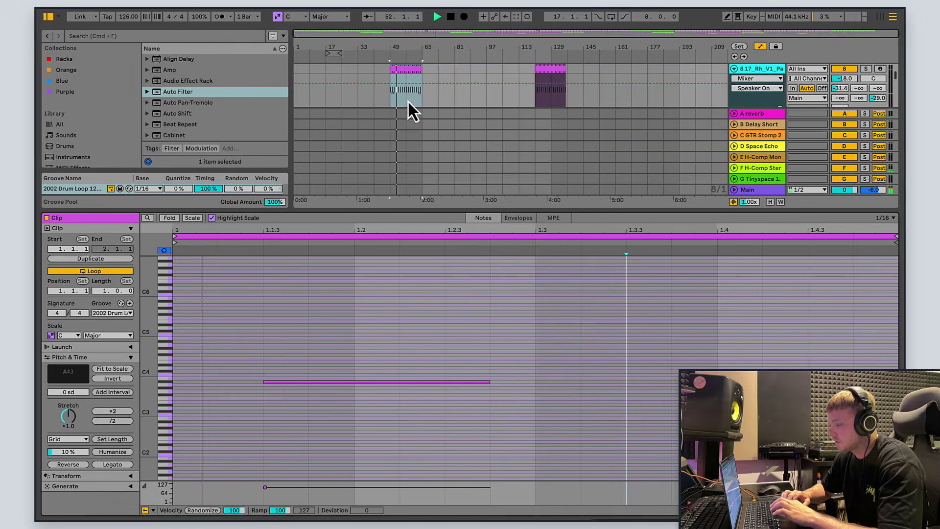
{"action": "left_click_drag", "start_coordinate": [497, 215], "coordinate": [485, 505]}
{"action": "double_click", "coordinate": [420, 127]}
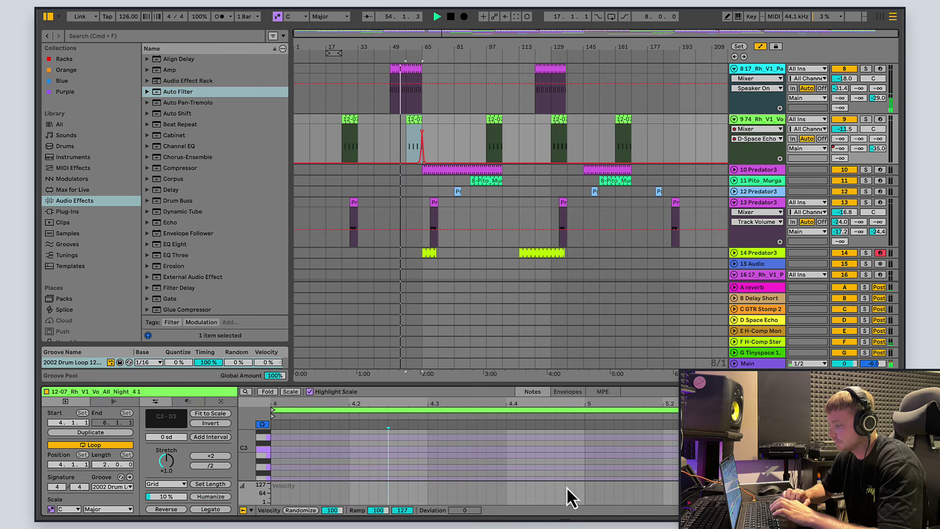
{"action": "left_click_drag", "start_coordinate": [595, 384], "coordinate": [594, 370]}
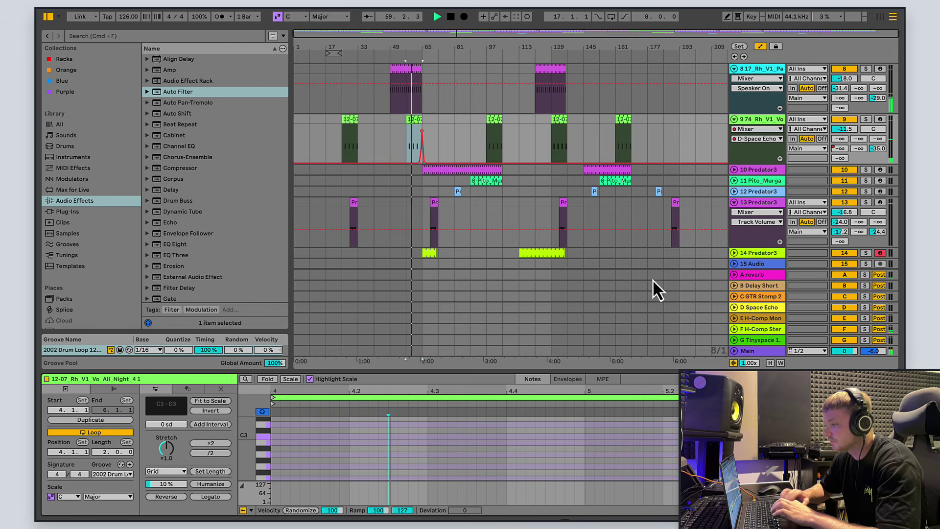
{"action": "scroll", "coordinate": [522, 122], "scroll_direction": "up", "scroll_amount": 5}
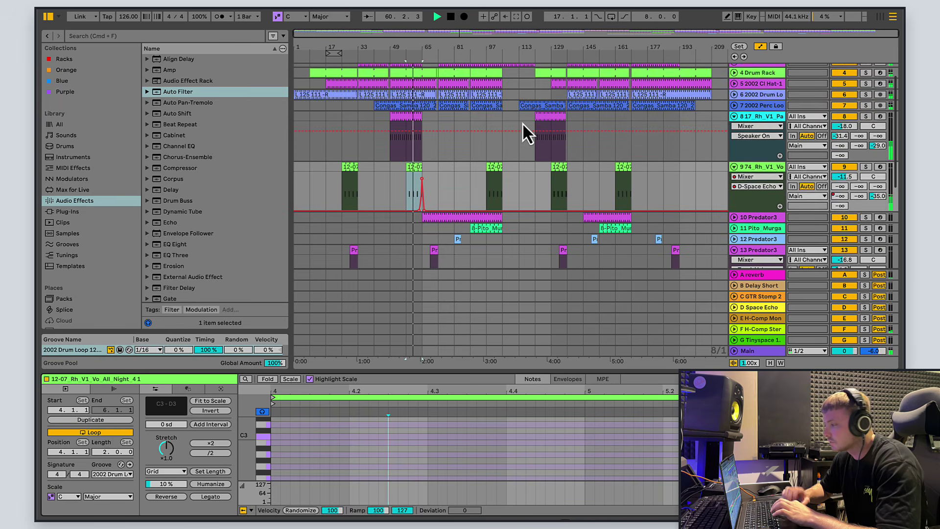
Collapse track 9's lane and expand track 10's Predator3 lane to show its filter cutoff automation.
{"action": "scroll", "coordinate": [522, 123], "scroll_direction": "down", "scroll_amount": 5}
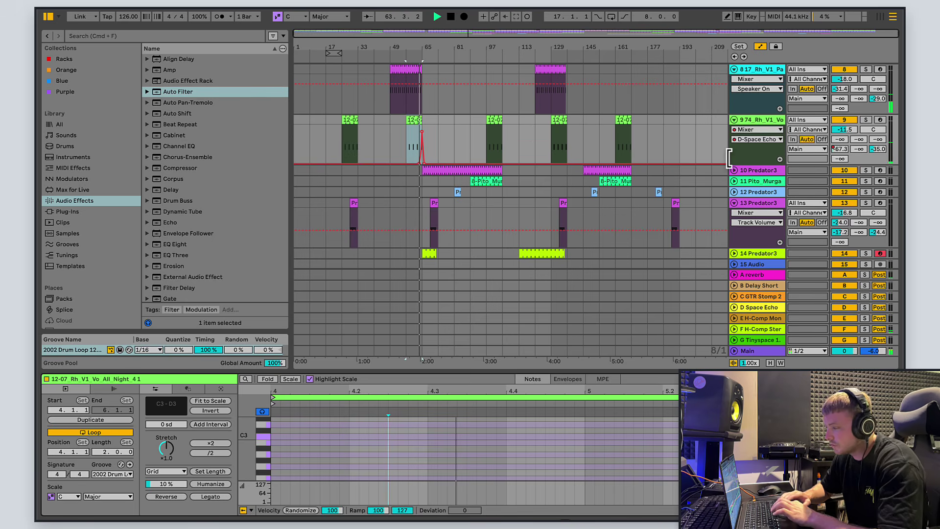
{"action": "left_click", "coordinate": [733, 119]}
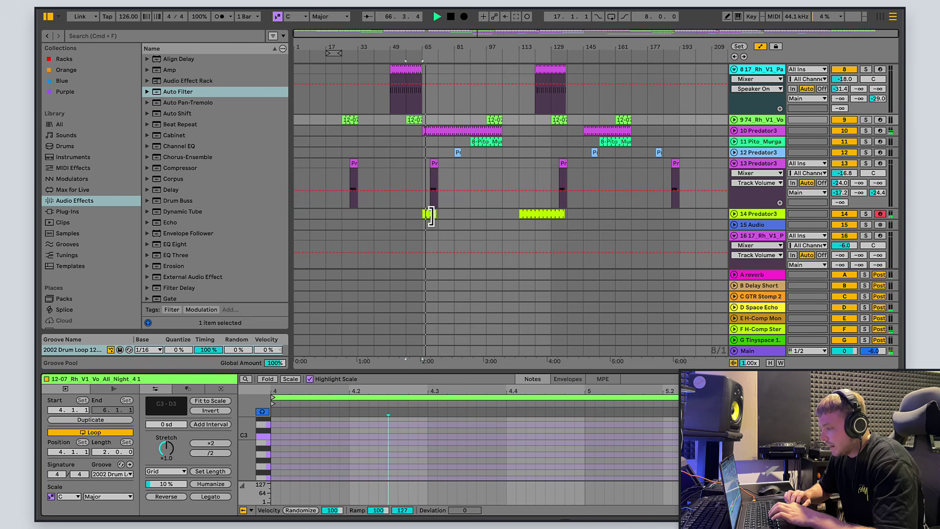
{"action": "left_click", "coordinate": [734, 131]}
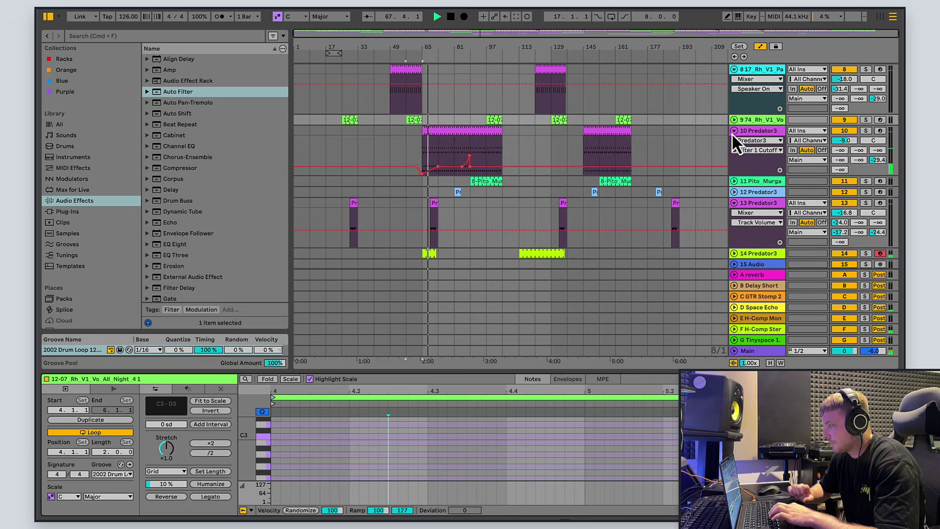
{"action": "left_click", "coordinate": [733, 132]}
{"action": "left_click", "coordinate": [733, 132]}
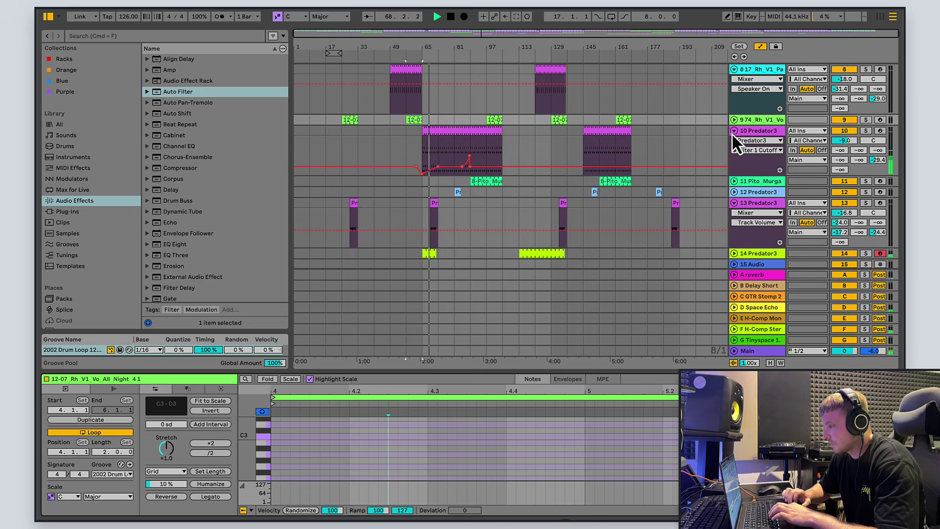
Play the arrangement from bar 65 with that section enlarged, and show track 10's device chain.
{"action": "left_click", "coordinate": [420, 158]}
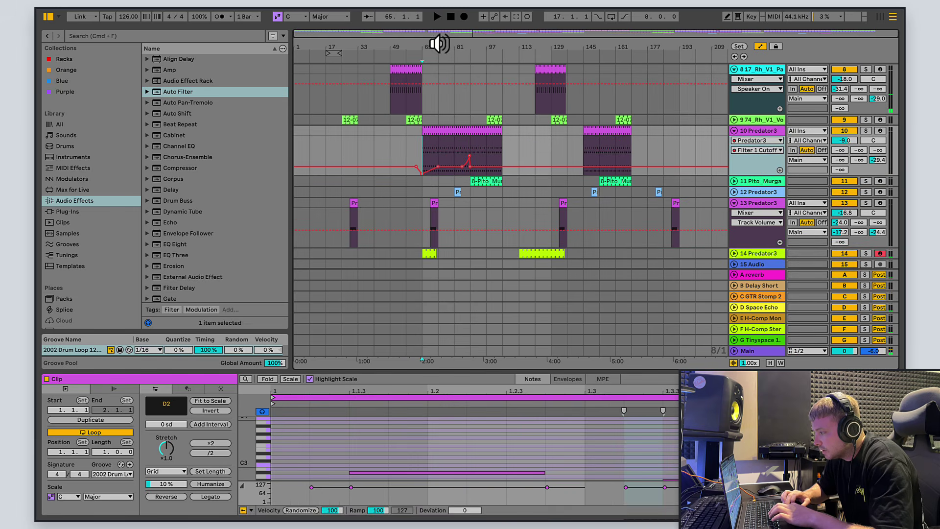
{"action": "left_click", "coordinate": [436, 17]}
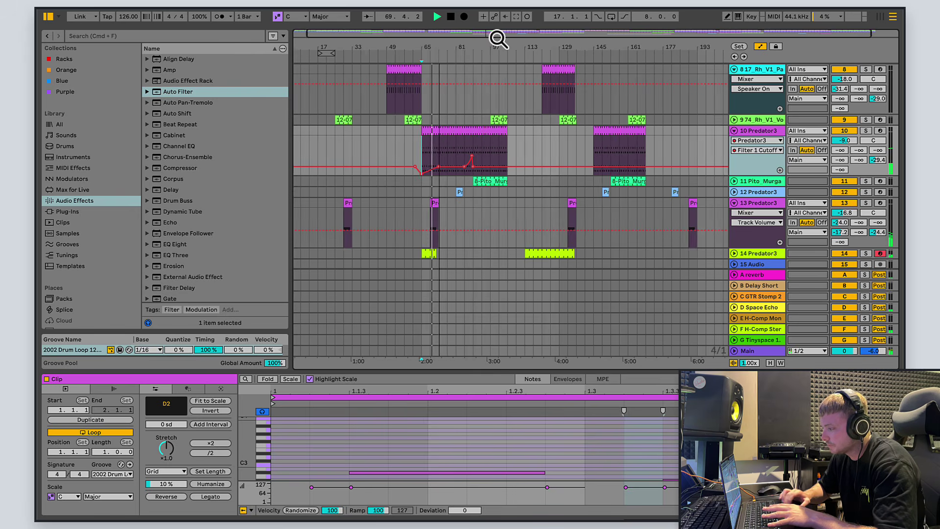
{"action": "left_click_drag", "start_coordinate": [497, 38], "coordinate": [549, 157]}
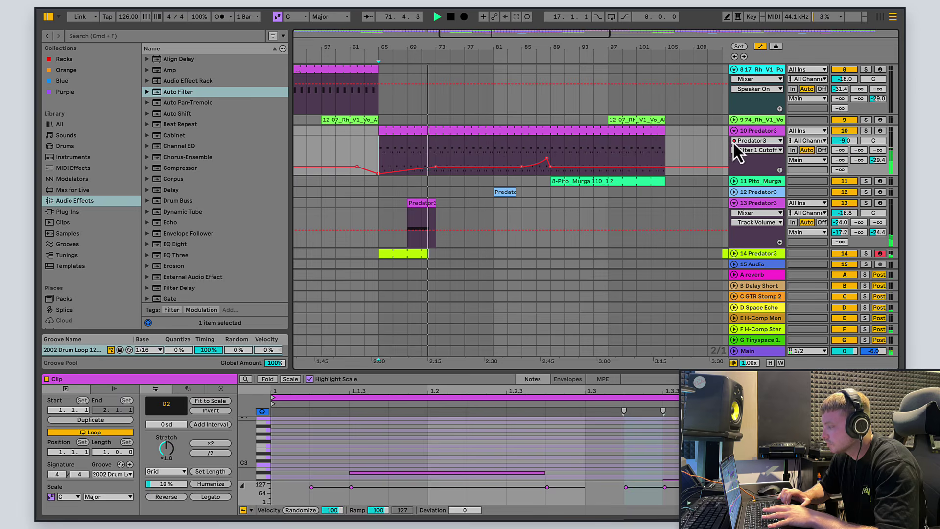
{"action": "left_click", "coordinate": [759, 133]}
{"action": "left_click", "coordinate": [760, 134]}
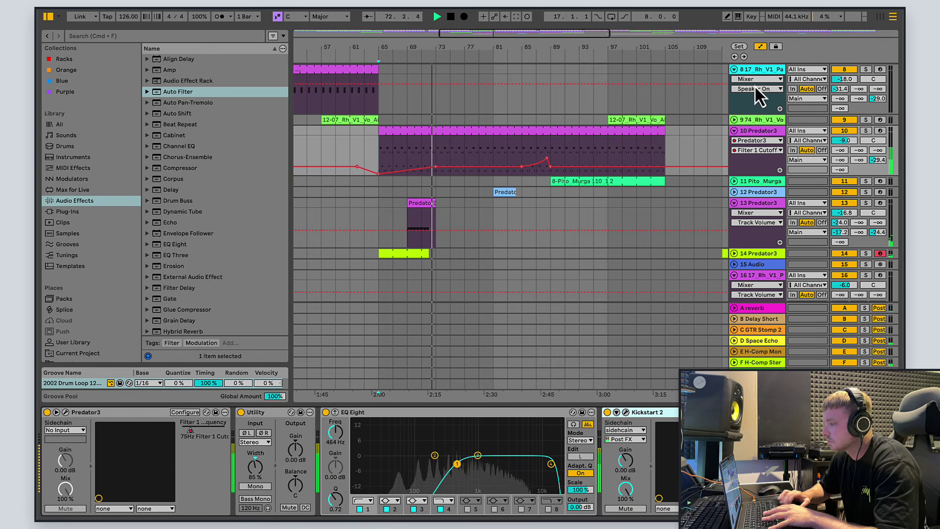
Stop playback and inspect the notes of track 10's clip at bar 65 in an enlarged clip view.
{"action": "left_click", "coordinate": [451, 16]}
{"action": "left_click", "coordinate": [461, 138]}
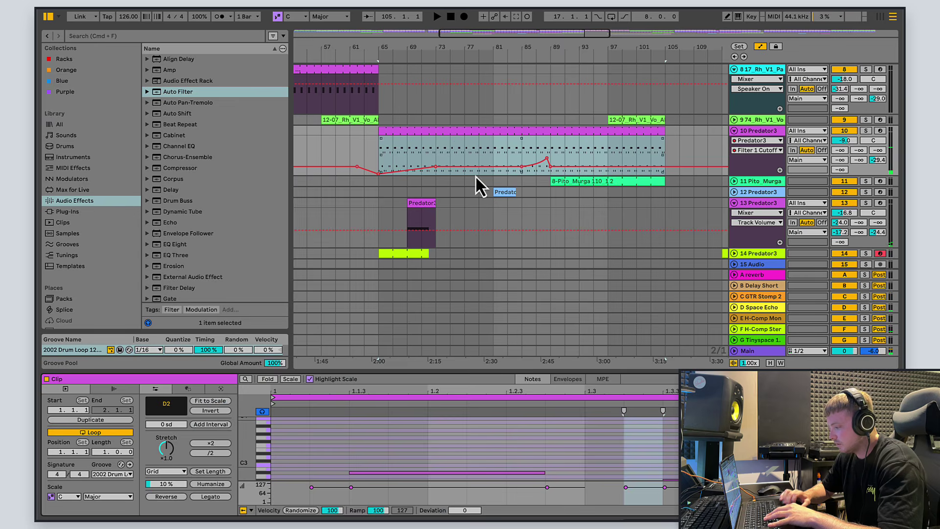
{"action": "left_click_drag", "start_coordinate": [584, 365], "coordinate": [566, 296]}
Examine the arpeggiator page of track 10's Predator3 instrument during playback, and close the plug-in window.
{"action": "left_click", "coordinate": [780, 141]}
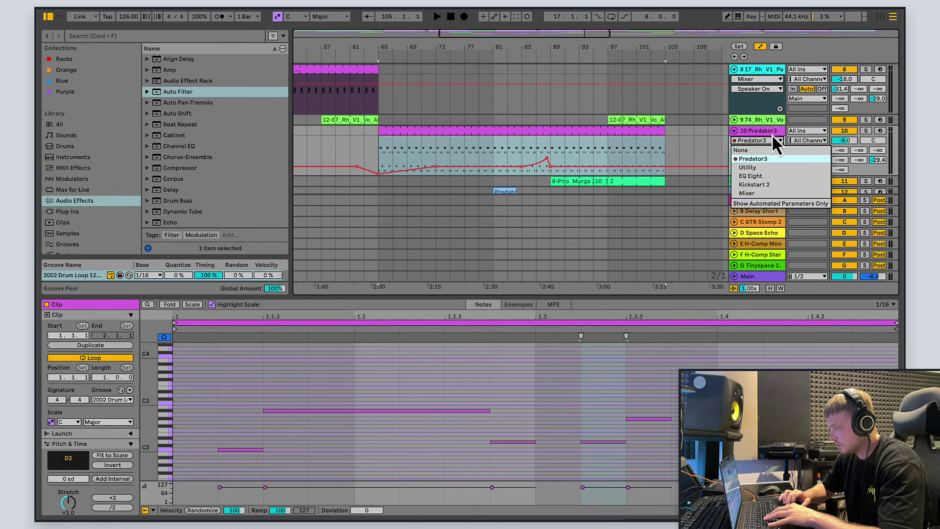
{"action": "left_click", "coordinate": [777, 144]}
{"action": "left_click", "coordinate": [65, 412]}
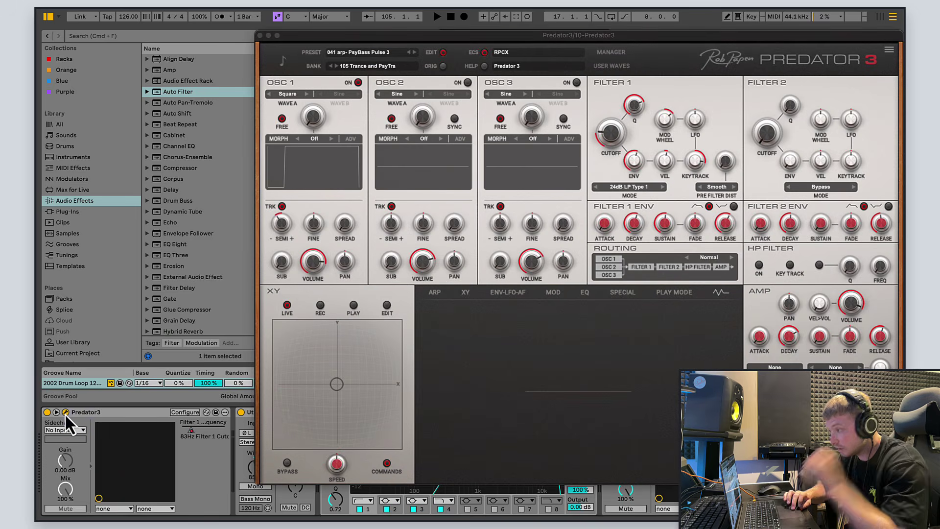
{"action": "left_click", "coordinate": [442, 292]}
{"action": "key", "text": "space"}
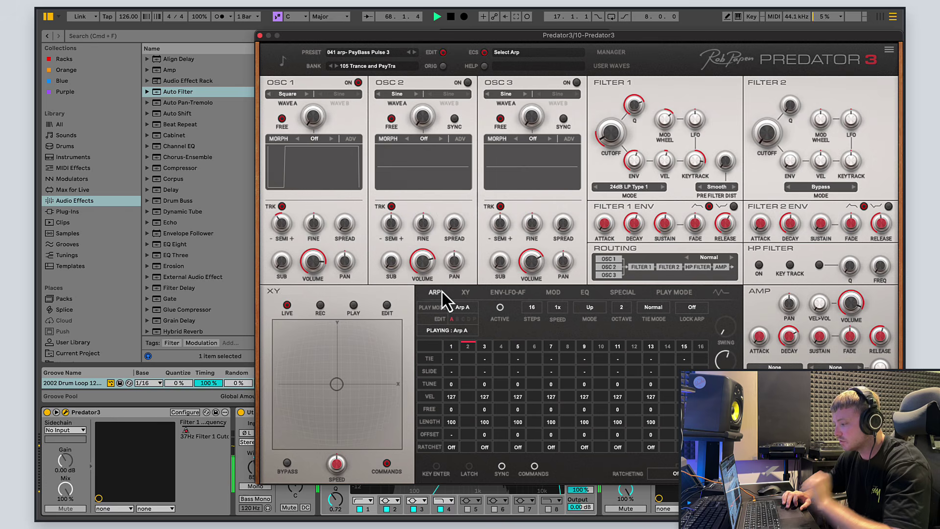
{"action": "left_click", "coordinate": [260, 35]}
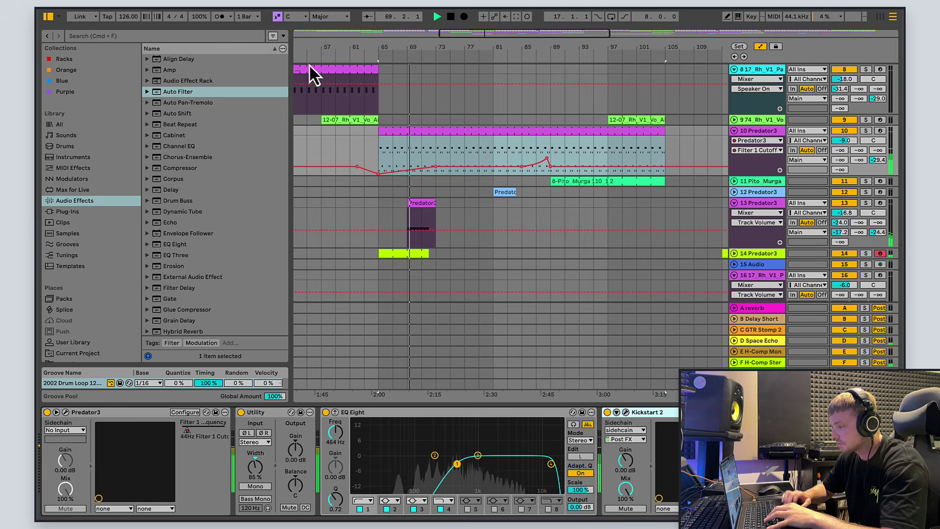
Expand track 14, view its clip's notes at bar 65, and restart playback from that bar.
{"action": "left_click", "coordinate": [734, 254]}
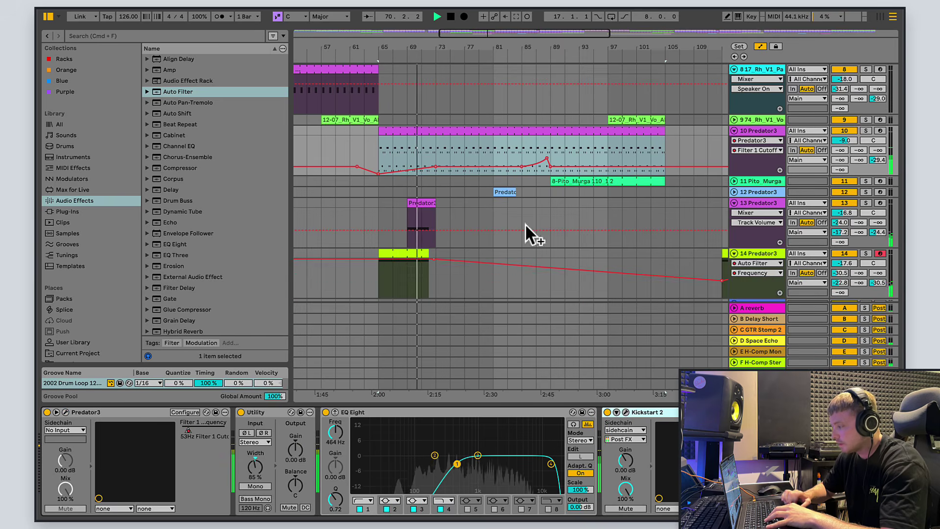
{"action": "double_click", "coordinate": [396, 254]}
{"action": "left_click", "coordinate": [376, 193]}
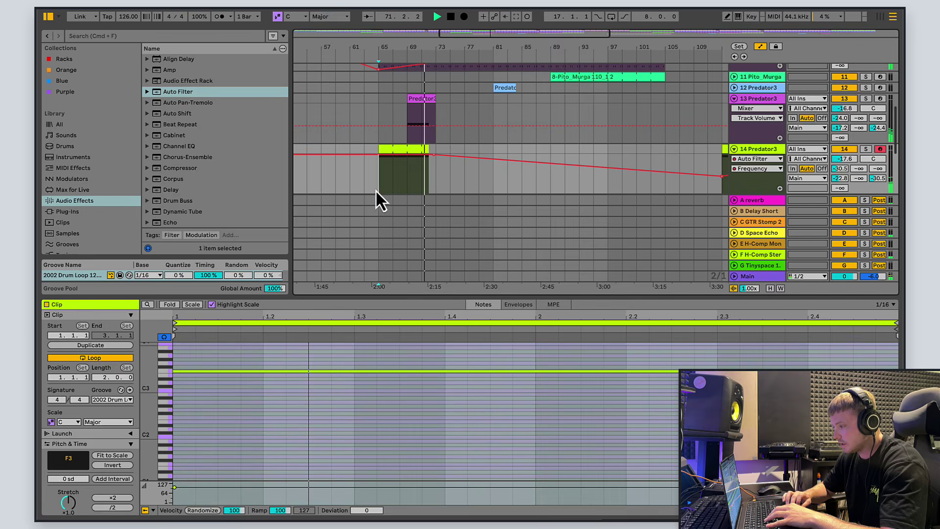
Set Filter 1 Q to 37% in track 14's Predator3 instrument and close the plug-in window.
{"action": "left_click", "coordinate": [758, 148]}
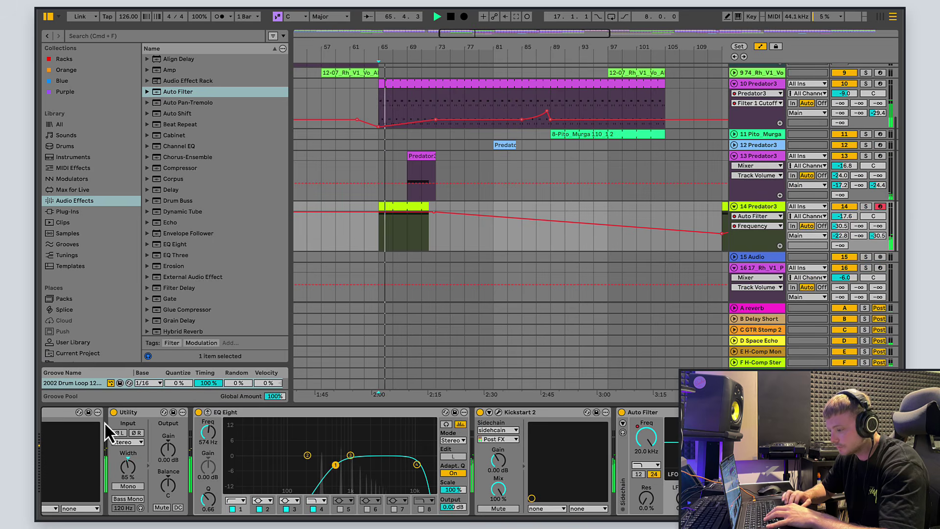
{"action": "scroll", "coordinate": [104, 422], "scroll_direction": "left", "scroll_amount": 3}
{"action": "left_click", "coordinate": [65, 413]}
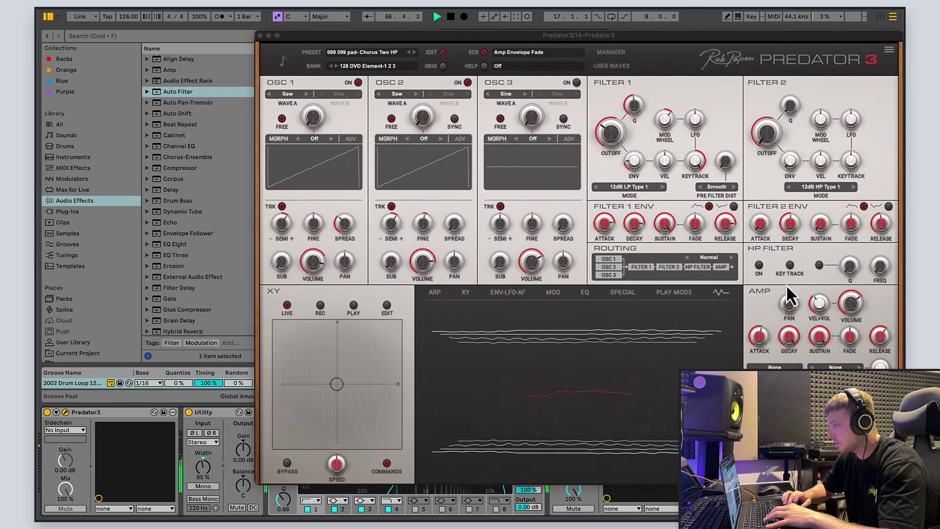
{"action": "left_click", "coordinate": [619, 137]}
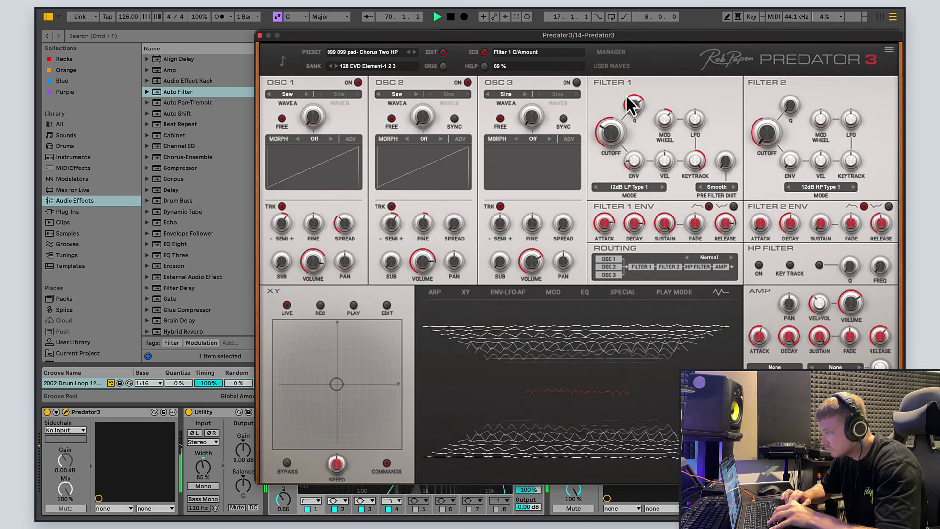
{"action": "left_click_drag", "start_coordinate": [624, 94], "coordinate": [627, 114]}
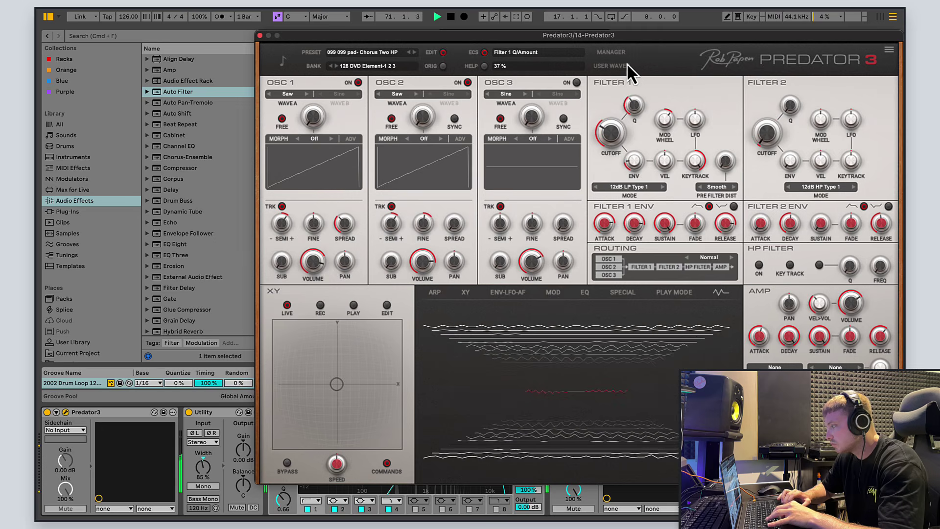
{"action": "left_click", "coordinate": [259, 35]}
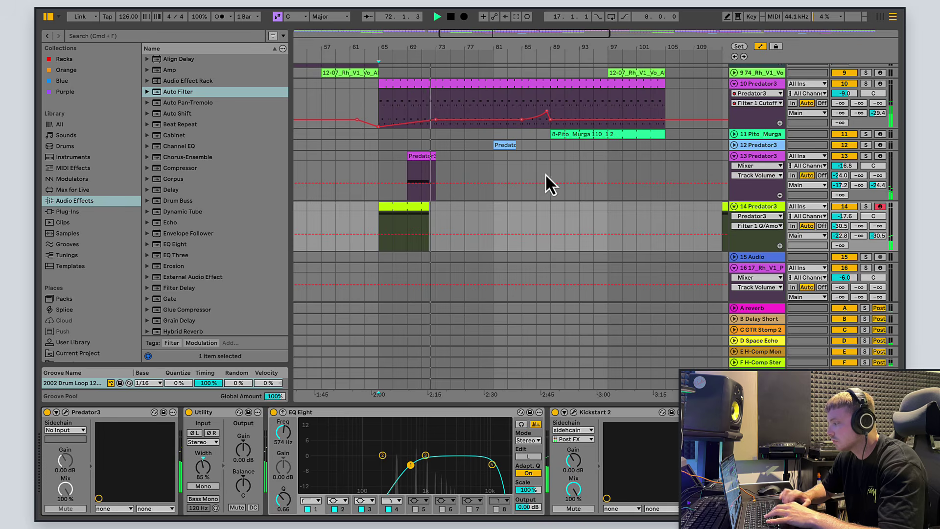
Collapse track 13's lane and play the arrangement from bar 71 with the drum tracks in view.
{"action": "left_click", "coordinate": [733, 156]}
{"action": "scroll", "coordinate": [732, 157], "scroll_direction": "up", "scroll_amount": 5}
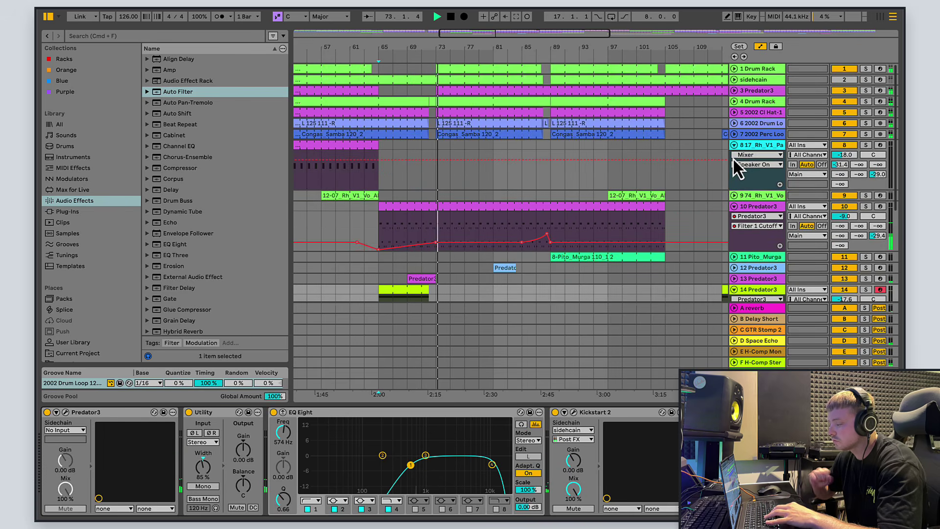
{"action": "left_click", "coordinate": [420, 149]}
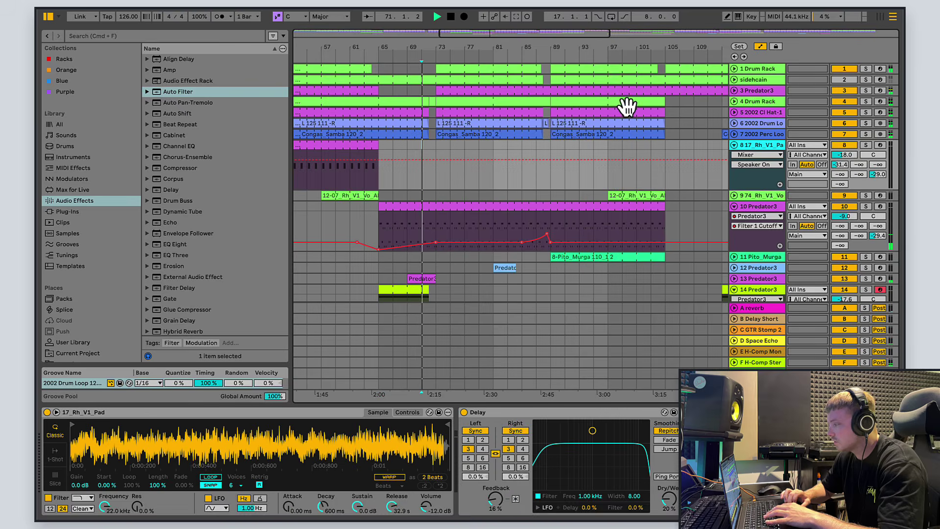
Inspect the clap notes of track 4's one-bar clip at bar 72, and compact the clip view with track 8 collapsed.
{"action": "double_click", "coordinate": [431, 101]}
{"action": "scroll", "coordinate": [573, 386], "scroll_direction": "down", "scroll_amount": 3}
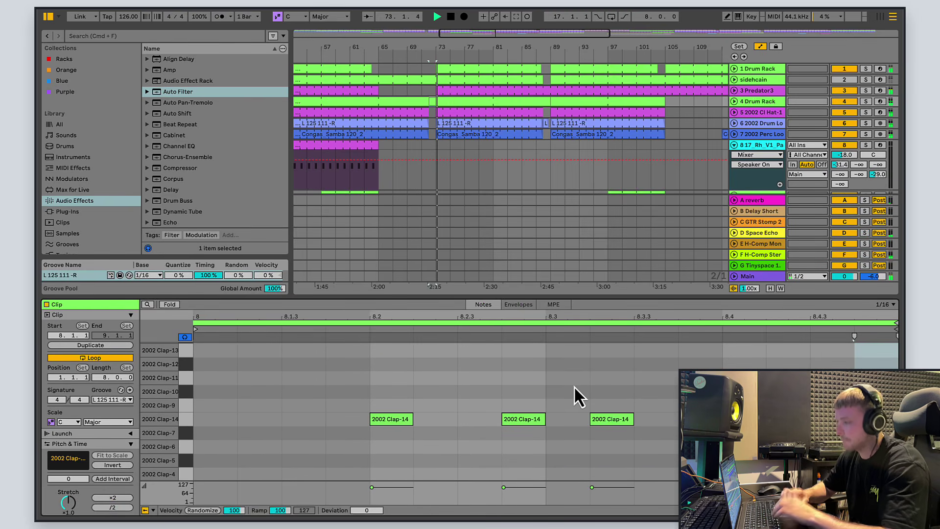
{"action": "left_click", "coordinate": [734, 145]}
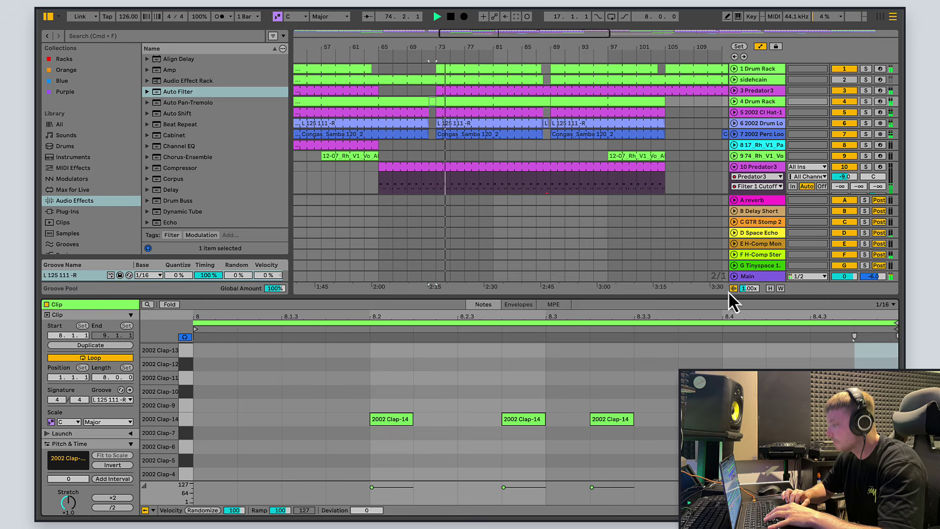
{"action": "left_click_drag", "start_coordinate": [725, 294], "coordinate": [724, 382]}
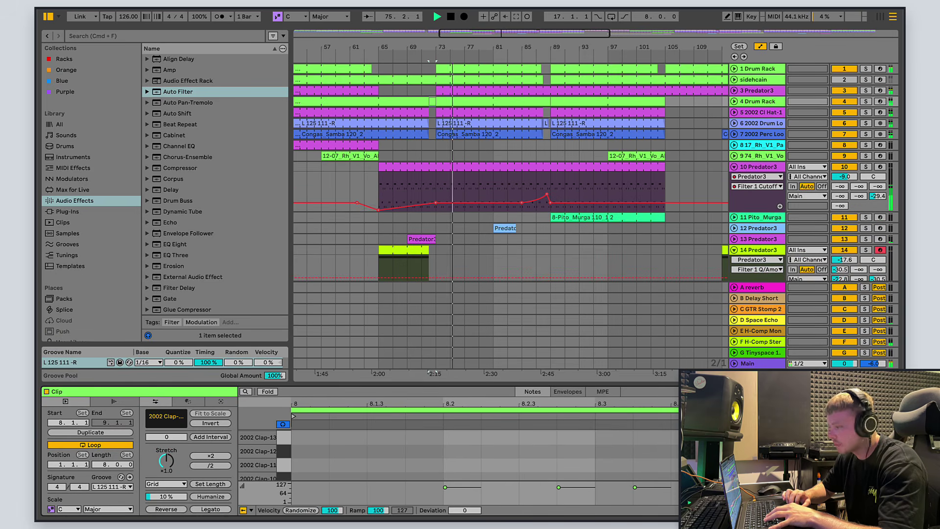
Check the lane of track 10 and track 12's Predator3 clip at bar 81 during playback, leaving track 12 collapsed.
{"action": "left_click", "coordinate": [734, 167]}
{"action": "left_click", "coordinate": [734, 165]}
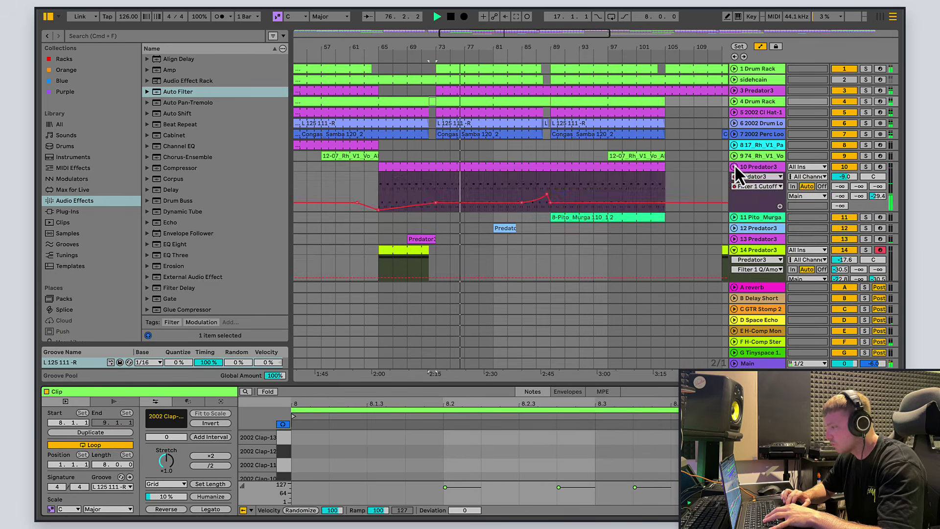
{"action": "left_click", "coordinate": [734, 165]}
{"action": "left_click", "coordinate": [734, 166]}
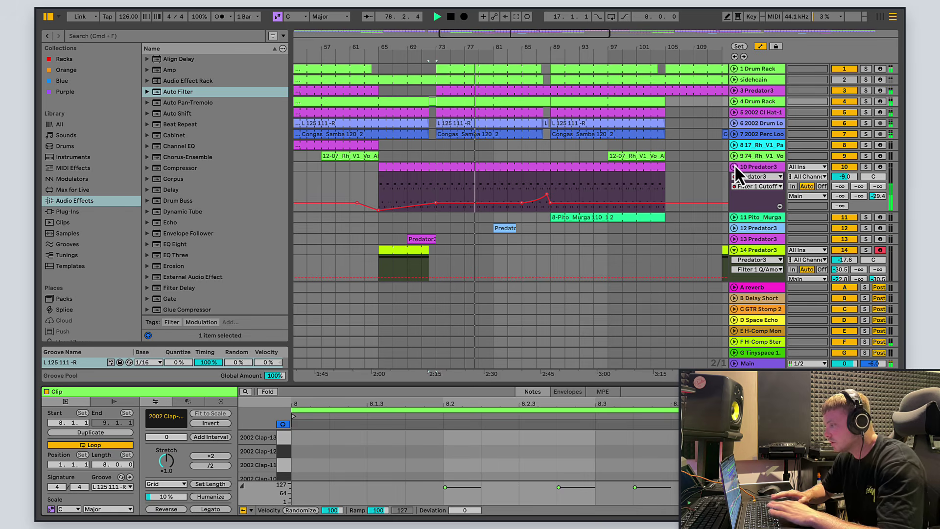
{"action": "left_click", "coordinate": [733, 229]}
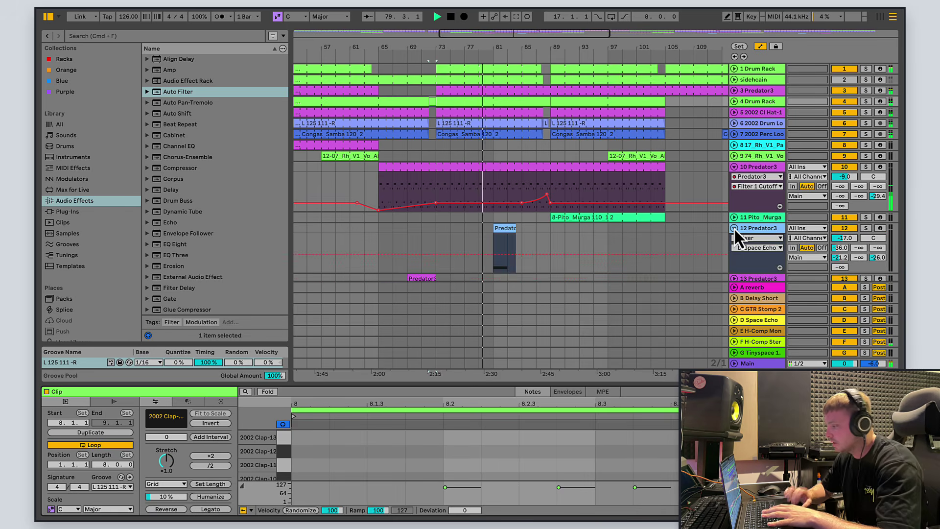
{"action": "left_click", "coordinate": [734, 228]}
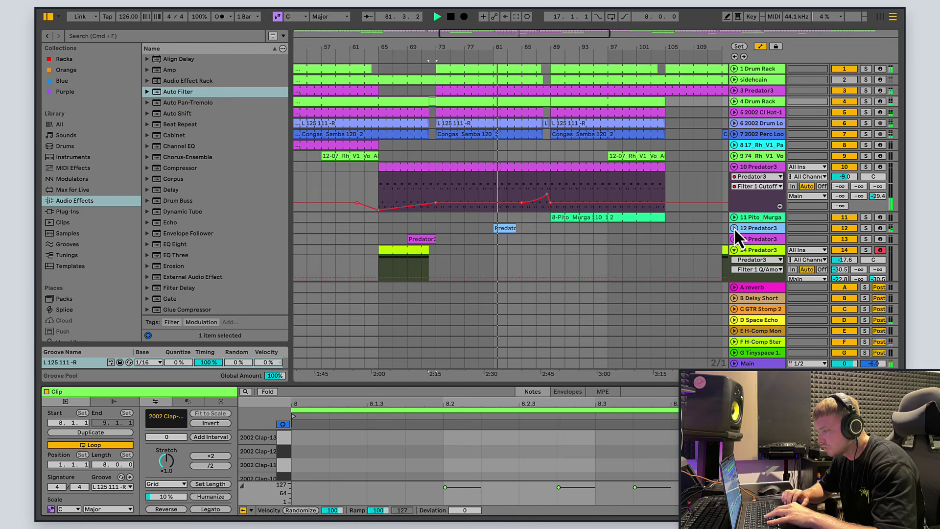
Move the start of track 10's second Filter 1 Cutoff rise to bar 83 and curve its drop before bar 89.
{"action": "mouse_move", "coordinate": [523, 205]}
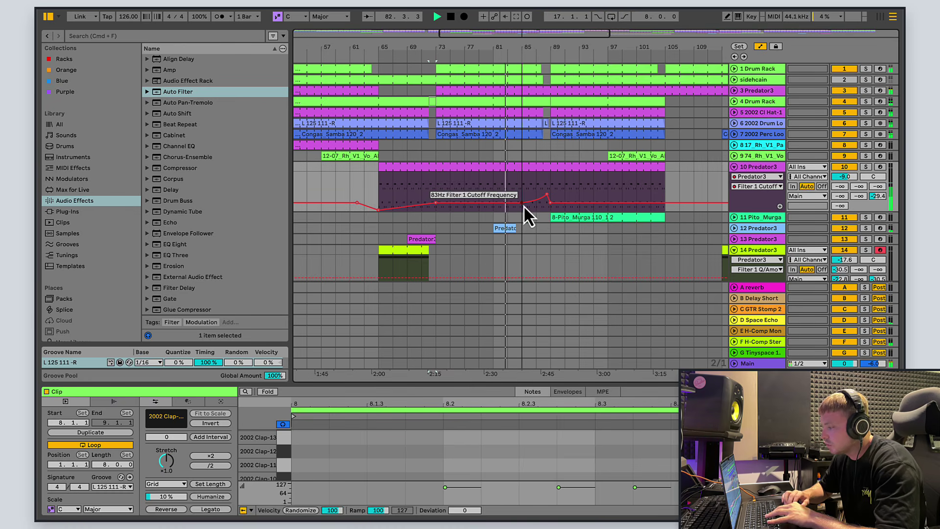
{"action": "left_click_drag", "start_coordinate": [524, 204], "coordinate": [509, 205]}
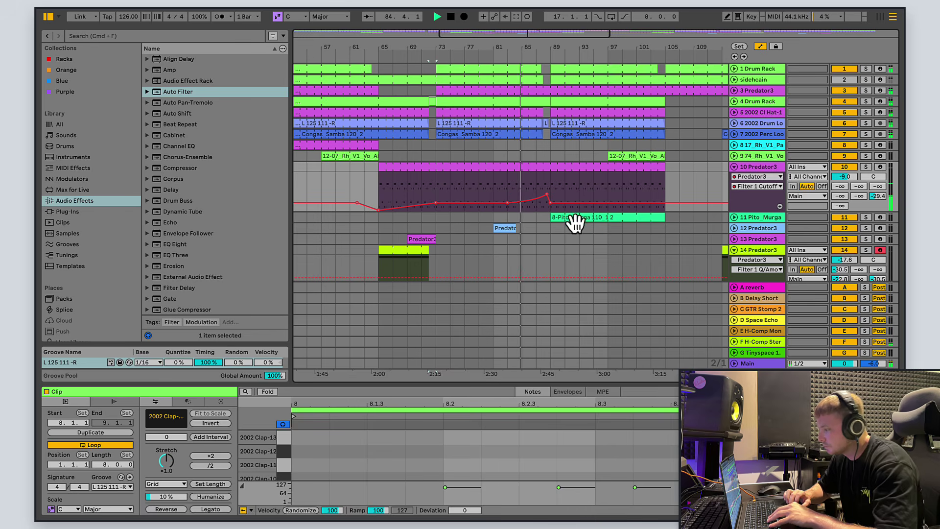
{"action": "left_click_drag", "start_coordinate": [578, 33], "coordinate": [577, 35]}
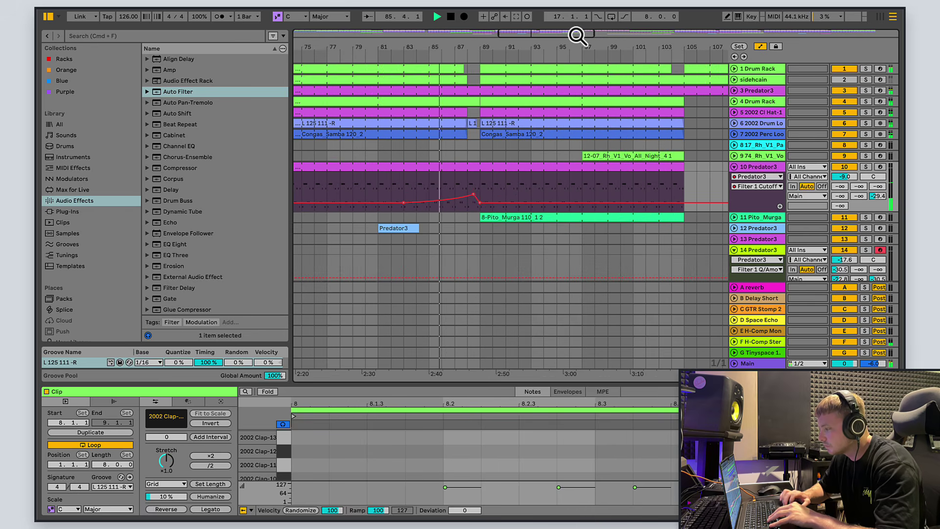
{"action": "left_click_drag", "start_coordinate": [501, 34], "coordinate": [529, 36]}
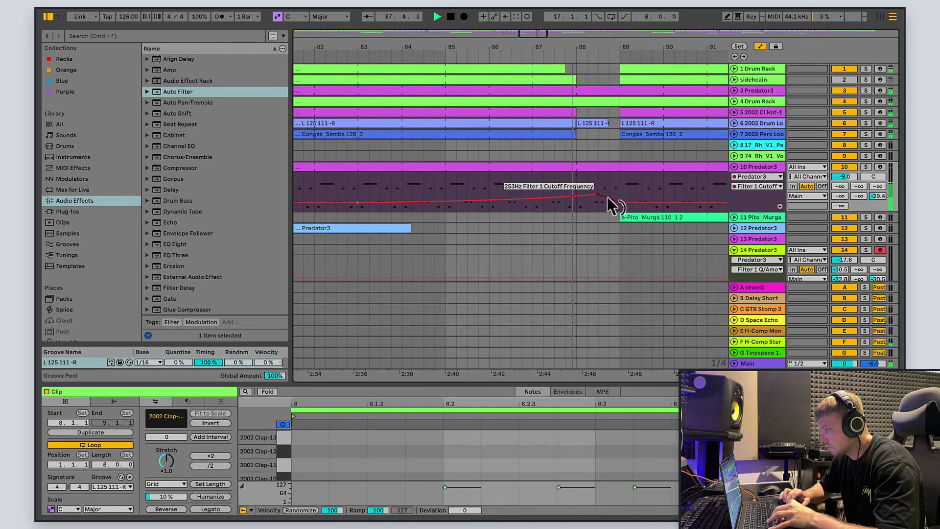
{"action": "left_click_drag", "start_coordinate": [607, 196], "coordinate": [612, 204]}
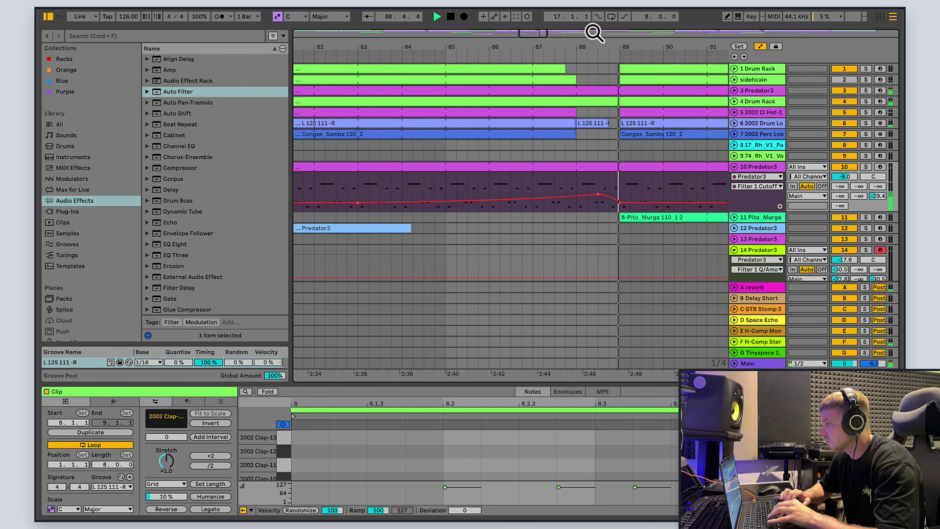
{"action": "left_click_drag", "start_coordinate": [536, 31], "coordinate": [644, 36]}
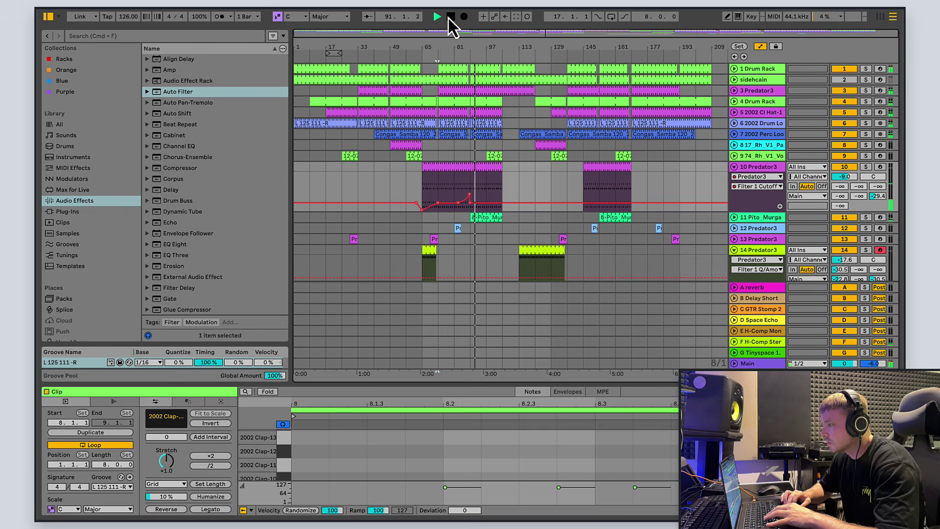
Play the arrangement from bar 86 and select track 6's short L 125 111 -R clip at bar 88, stopping playback.
{"action": "left_click_drag", "start_coordinate": [509, 37], "coordinate": [508, 36]}
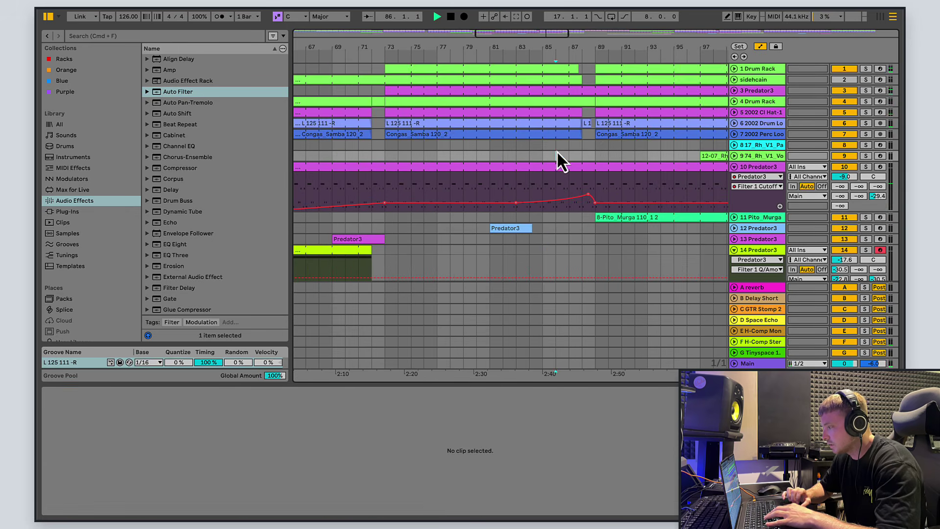
{"action": "left_click", "coordinate": [560, 160]}
{"action": "key", "text": "space"}
{"action": "left_click", "coordinate": [591, 123]}
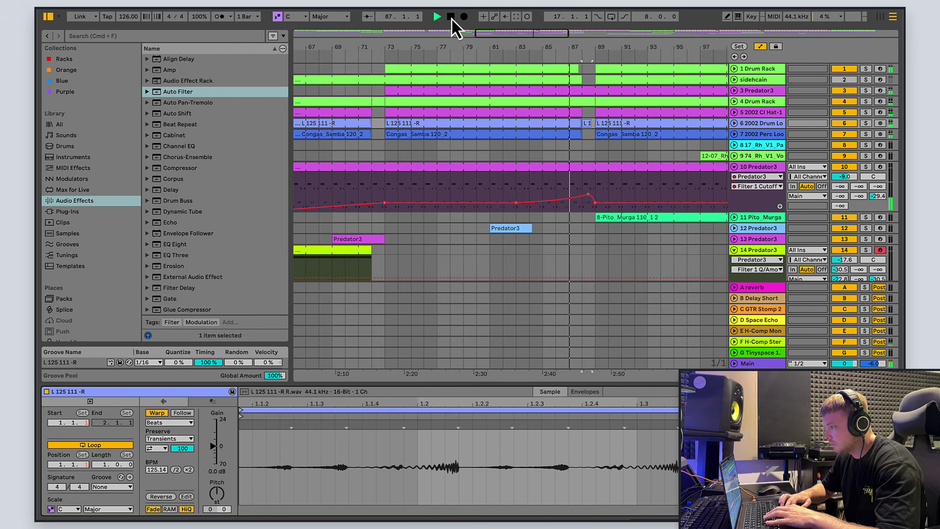
{"action": "key", "text": "plus"}
{"action": "key", "text": "plus"}
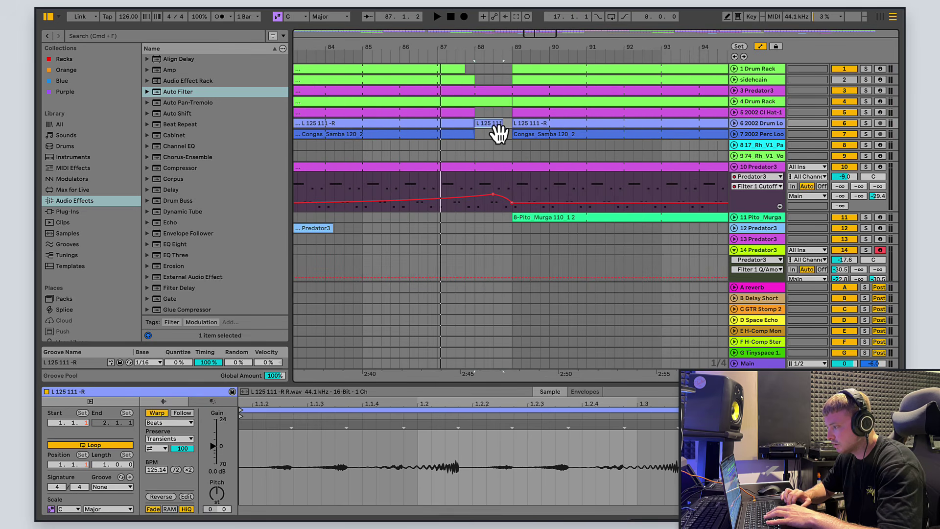
Check the available clip commands, including Reverse Clip(s), for track 6's clip at bar 88, and play from its start.
{"action": "right_click", "coordinate": [478, 124]}
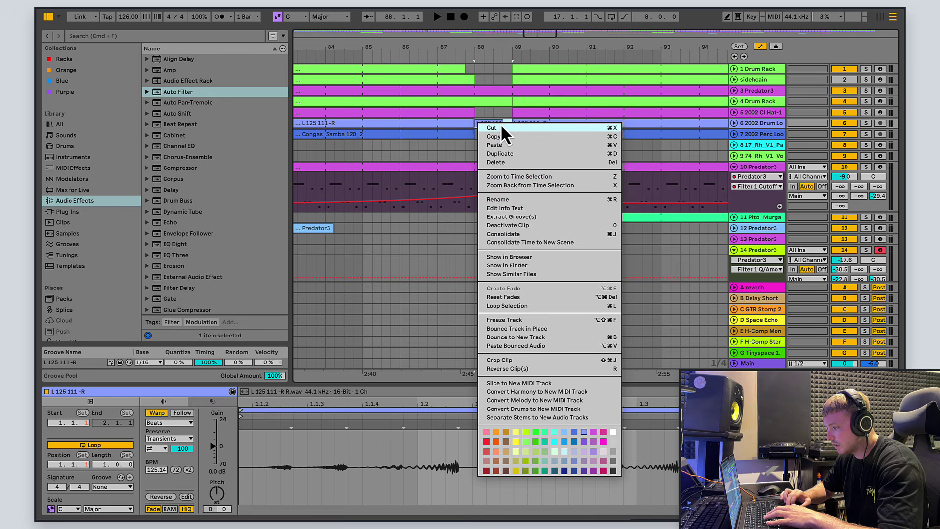
{"action": "left_click", "coordinate": [500, 132]}
{"action": "right_click", "coordinate": [496, 124]}
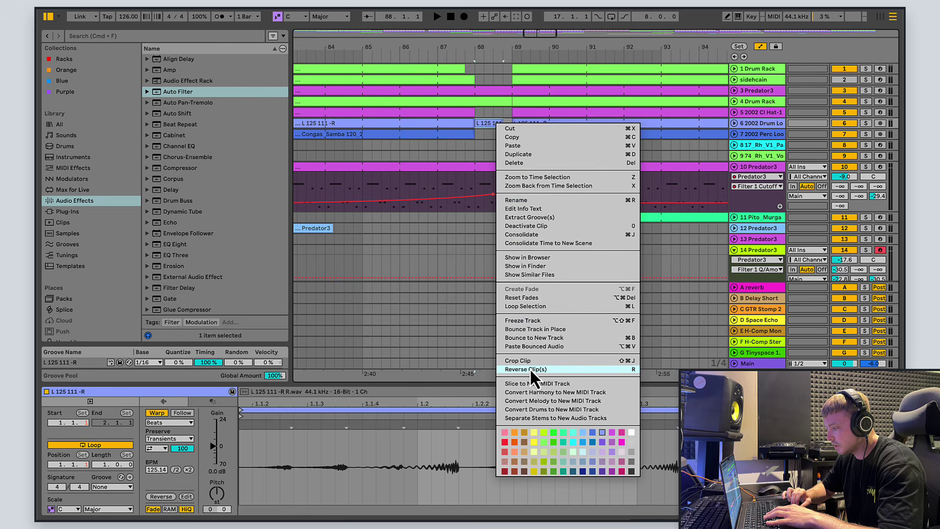
{"action": "left_click", "coordinate": [495, 123]}
{"action": "right_click", "coordinate": [494, 124]}
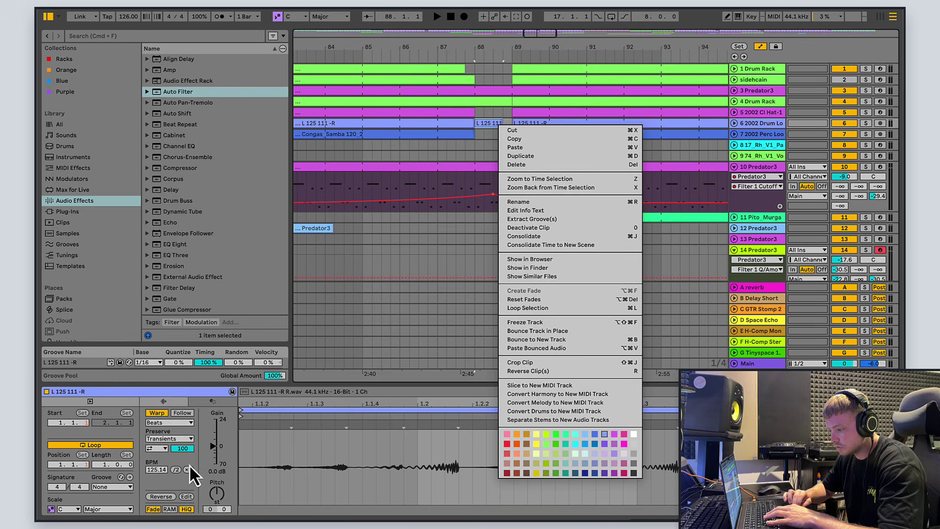
{"action": "key", "text": "Escape"}
{"action": "key", "text": "space"}
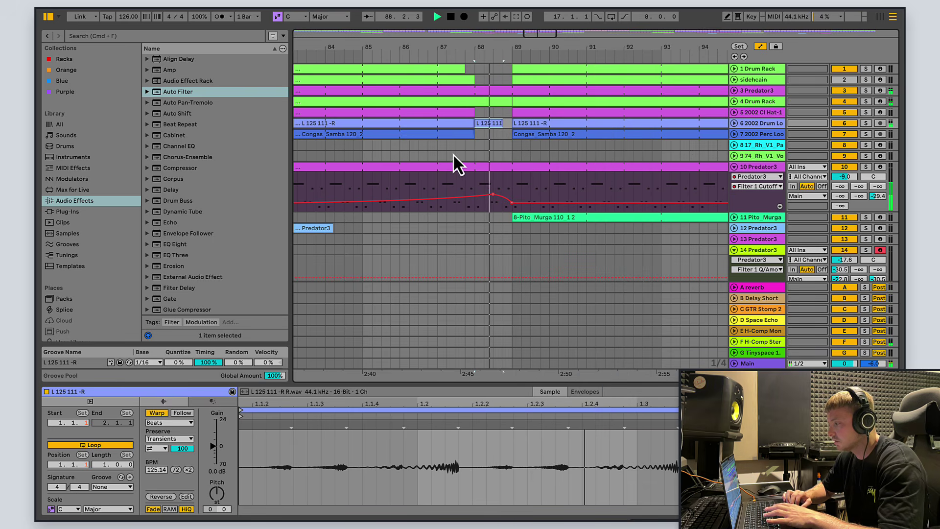
Show track 4's A-reverb send automation and play the transition into bar 89 from bar 87.
{"action": "left_click", "coordinate": [734, 101]}
{"action": "left_click", "coordinate": [438, 128]}
{"action": "key", "text": "space"}
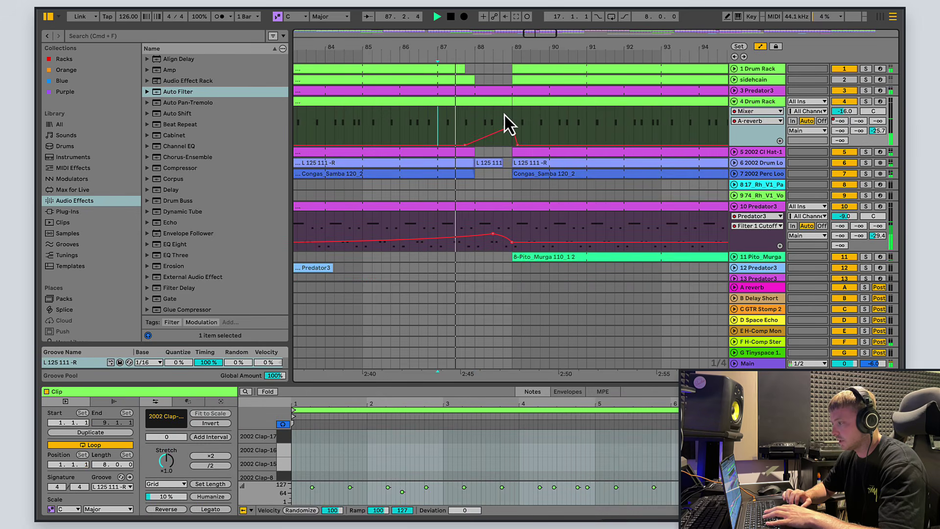
{"action": "left_click_drag", "start_coordinate": [545, 31], "coordinate": [541, 29]}
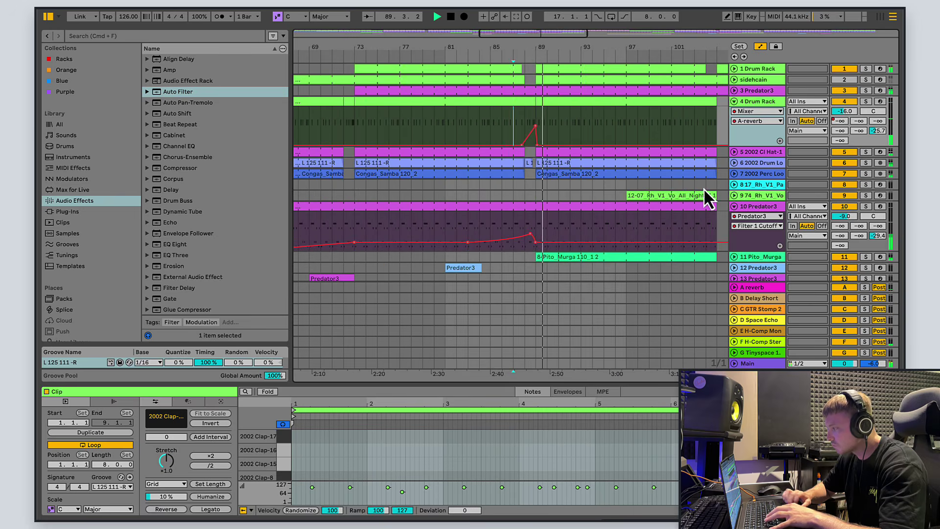
Collapse the lanes of tracks 4 and 10 and follow playback with a wider section of the arrangement in view.
{"action": "left_click", "coordinate": [734, 101]}
{"action": "left_click", "coordinate": [734, 166]}
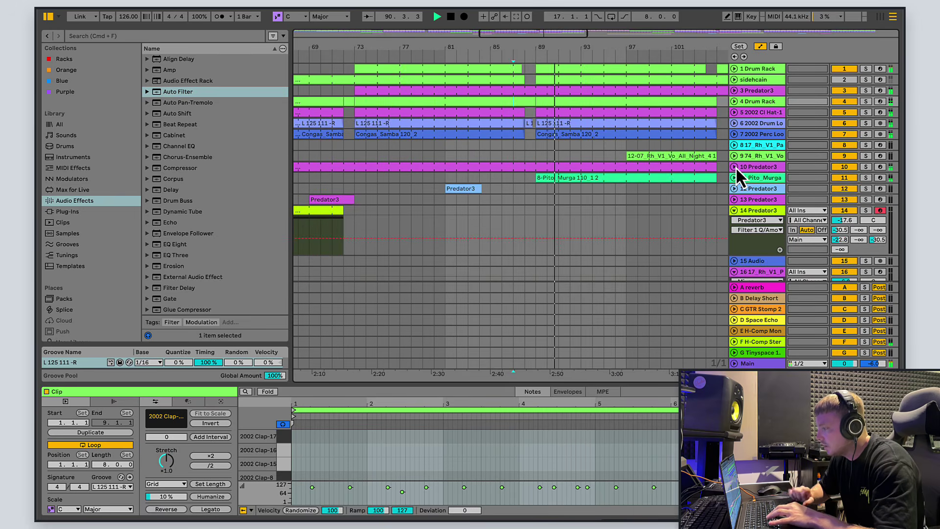
{"action": "left_click_drag", "start_coordinate": [554, 34], "coordinate": [692, 35]}
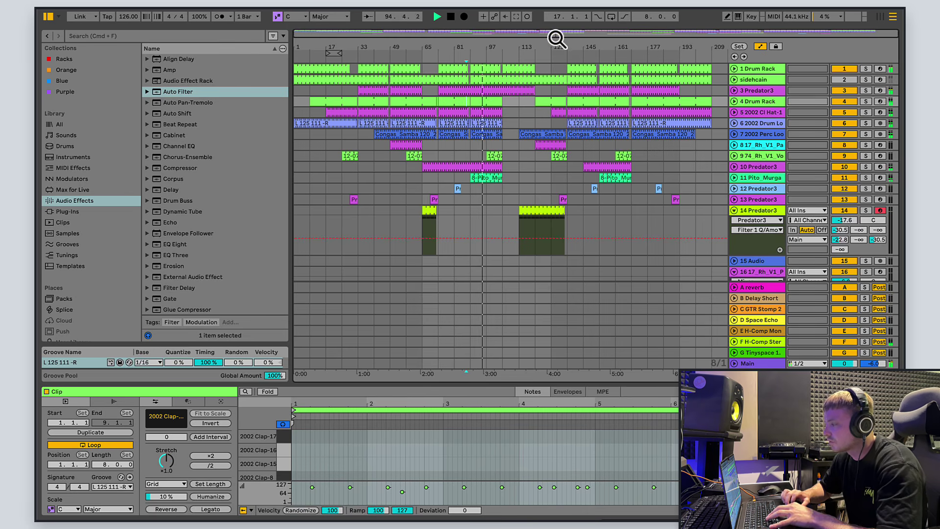
{"action": "left_click_drag", "start_coordinate": [556, 36], "coordinate": [558, 38]}
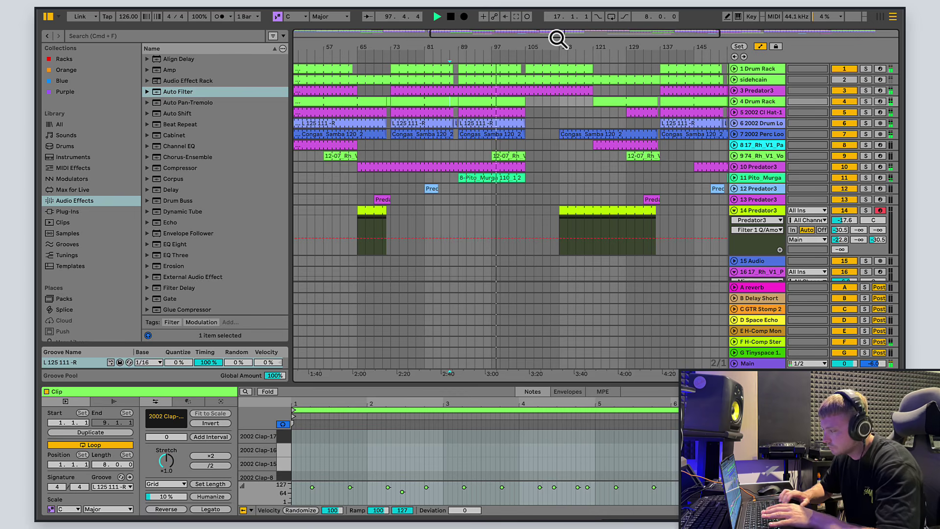
Inspect track 11's Pito_Murga clip at bar 89 and the sample waveform in its instrument with playback stopped.
{"action": "left_click", "coordinate": [506, 179]}
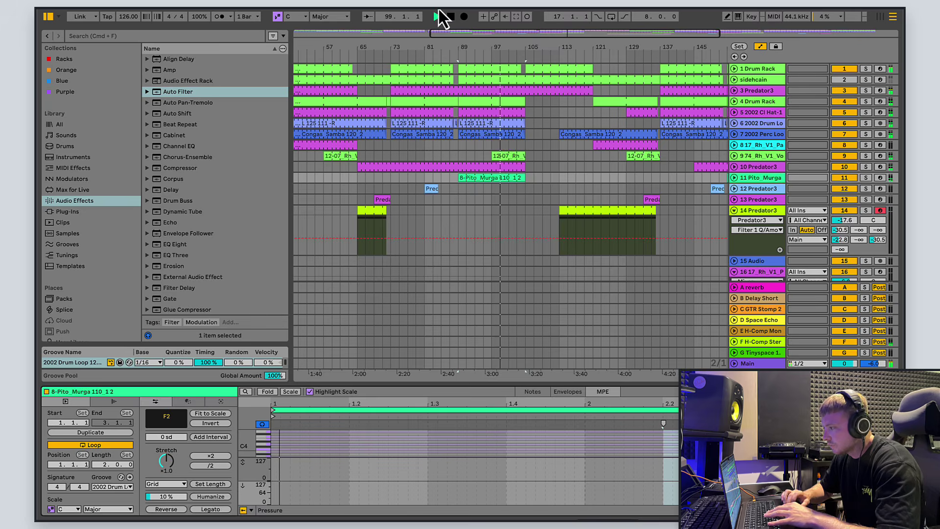
{"action": "key", "text": "space"}
{"action": "left_click", "coordinate": [766, 180]}
{"action": "scroll", "coordinate": [391, 319], "scroll_direction": "down", "scroll_amount": 3}
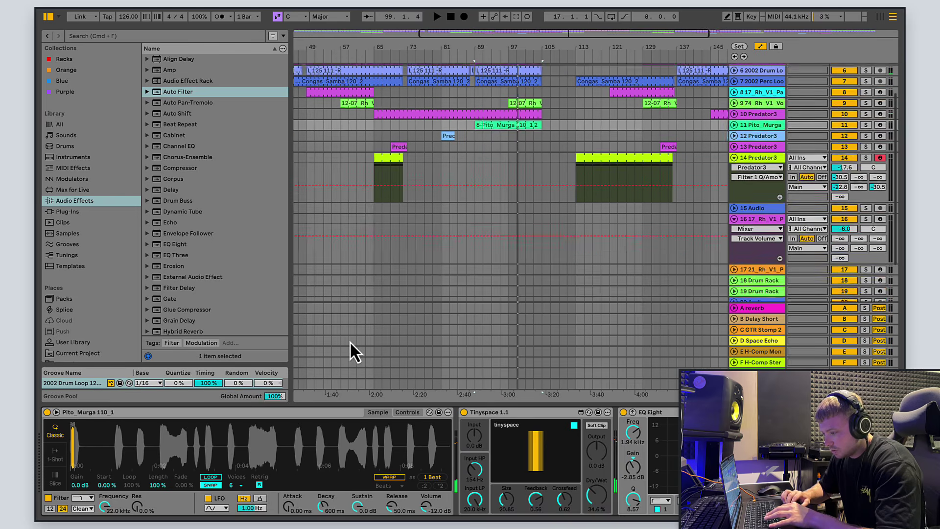
{"action": "scroll", "coordinate": [86, 432], "scroll_direction": "up", "scroll_amount": 10}
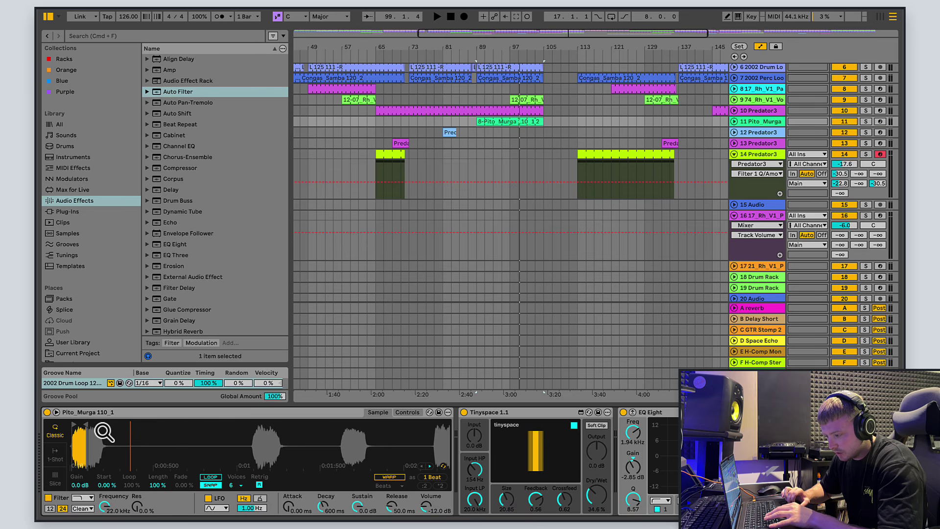
{"action": "scroll", "coordinate": [104, 431], "scroll_direction": "down", "scroll_amount": 3}
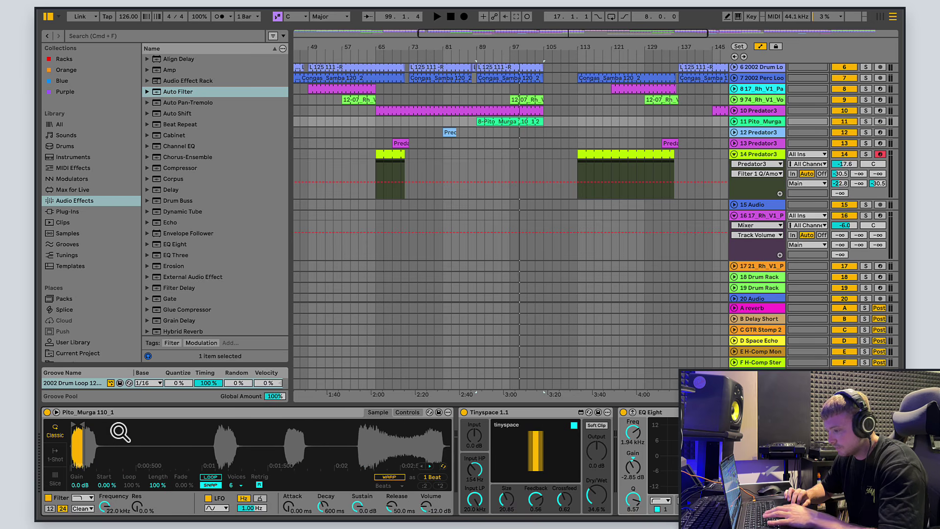
Play track 11's Pito_Murga clip from bar 89, stop, and select its Tinyspace device for review.
{"action": "key", "text": "space"}
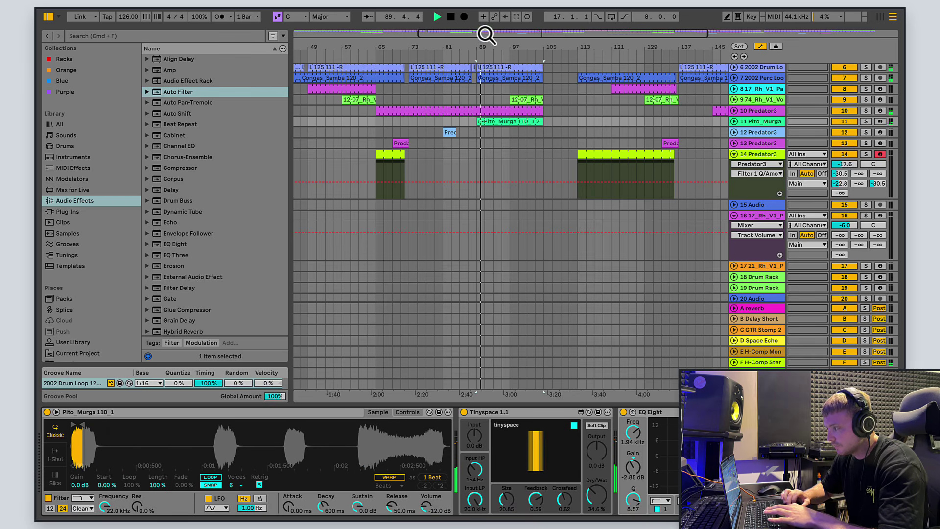
{"action": "left_click", "coordinate": [450, 17]}
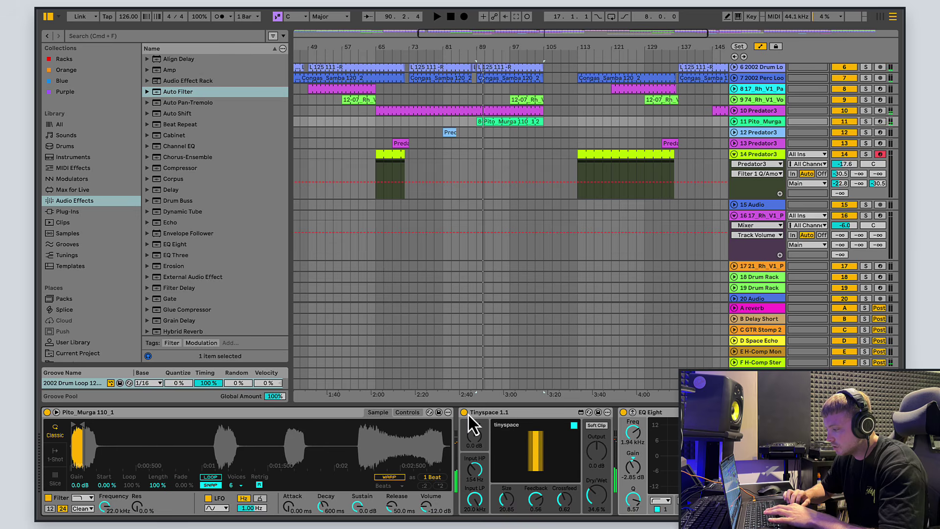
{"action": "left_click", "coordinate": [520, 416]}
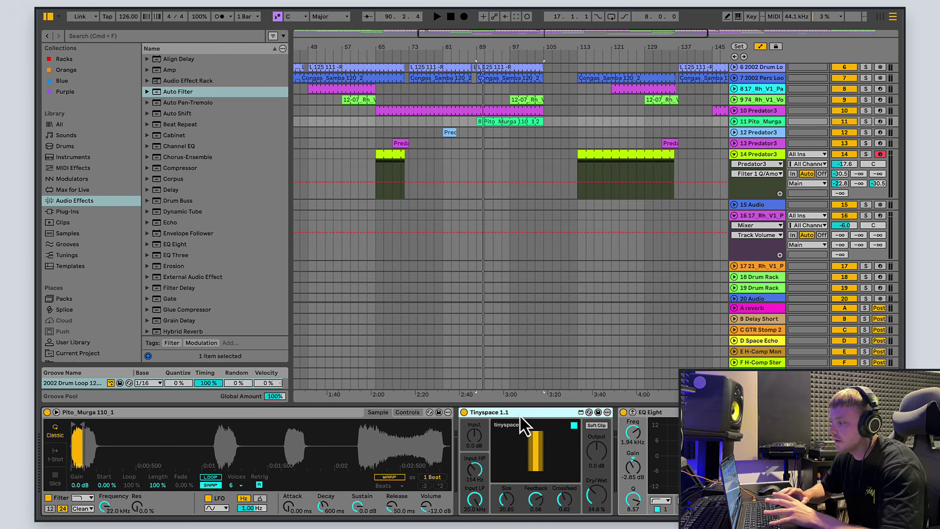
{"action": "left_click", "coordinate": [734, 155]}
{"action": "left_click", "coordinate": [734, 155]}
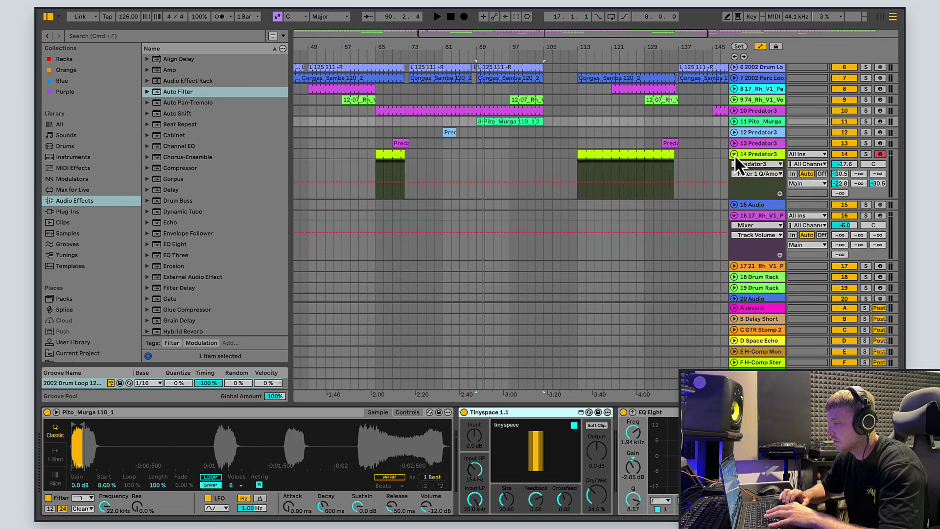
{"action": "left_click", "coordinate": [735, 155]}
{"action": "left_click", "coordinate": [734, 155]}
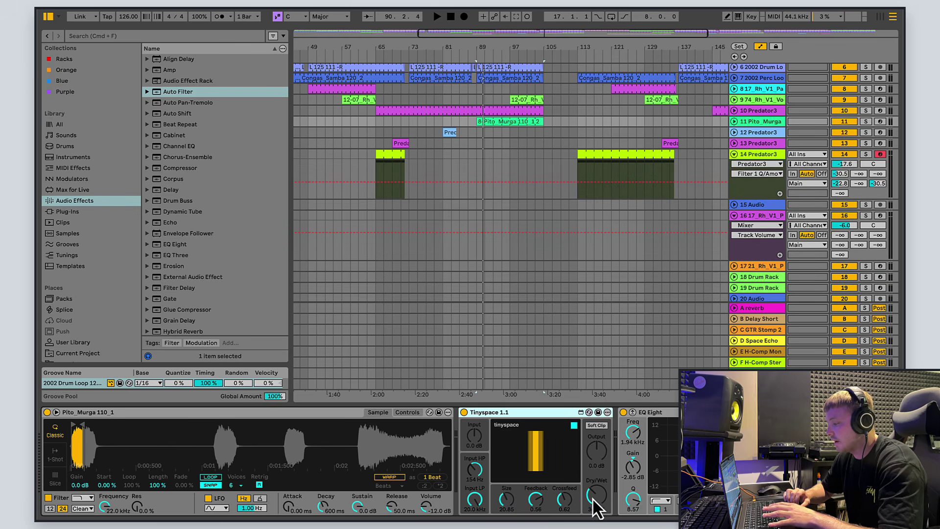
Play the arrangement from bar 93 with the upper tracks in view and follow the section past bar 97.
{"action": "left_click", "coordinate": [501, 133]}
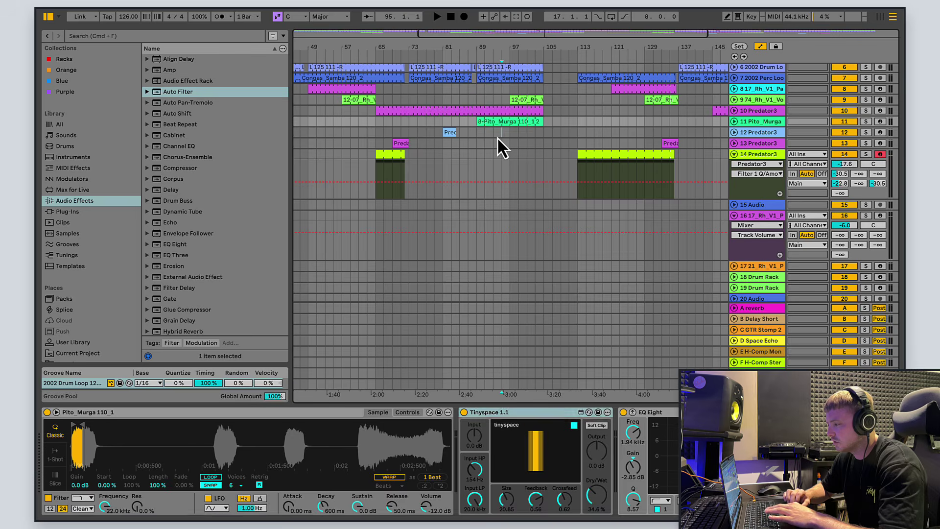
{"action": "key", "text": "space"}
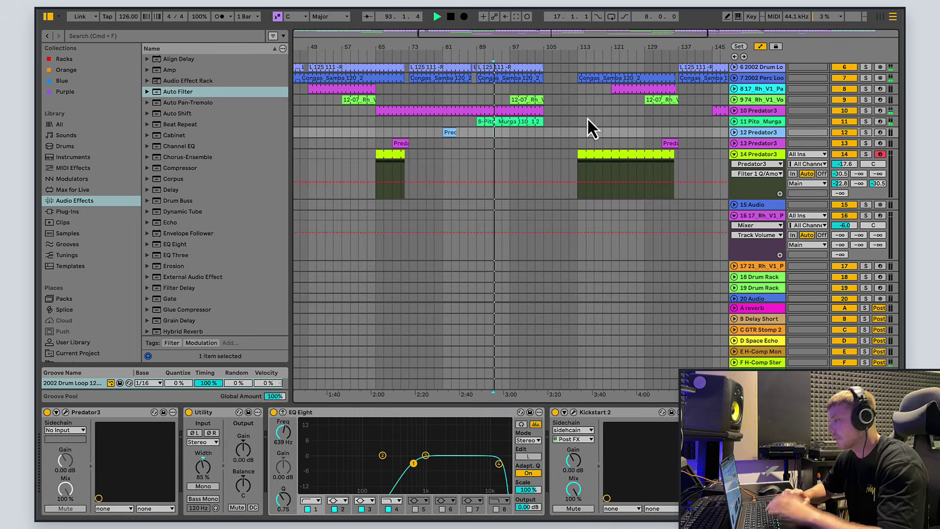
{"action": "left_click", "coordinate": [517, 131]}
{"action": "scroll", "coordinate": [608, 140], "scroll_direction": "up", "scroll_amount": 5}
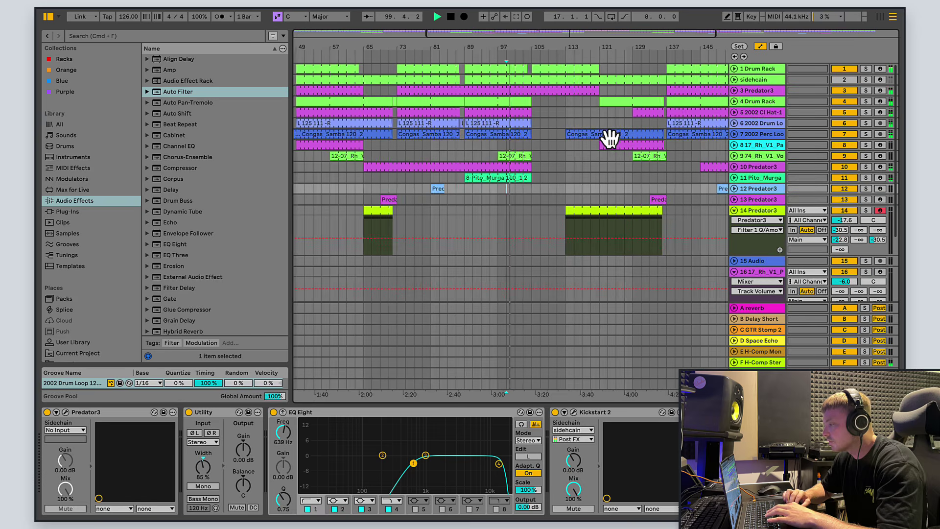
{"action": "scroll", "coordinate": [609, 141], "scroll_direction": "right", "scroll_amount": 3}
{"action": "scroll", "coordinate": [550, 33], "scroll_direction": "up", "scroll_amount": 3}
{"action": "scroll", "coordinate": [550, 32], "scroll_direction": "right", "scroll_amount": 4}
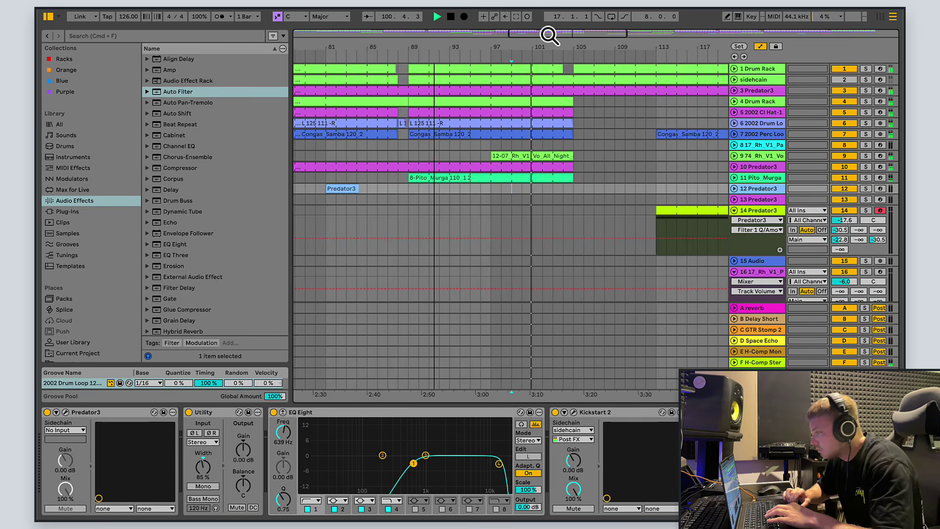
Check the lanes of tracks 8 and 10 while playback runs past bar 105, leaving both collapsed.
{"action": "left_click", "coordinate": [733, 146]}
{"action": "left_click", "coordinate": [732, 147]}
{"action": "left_click", "coordinate": [733, 167]}
{"action": "left_click", "coordinate": [733, 167]}
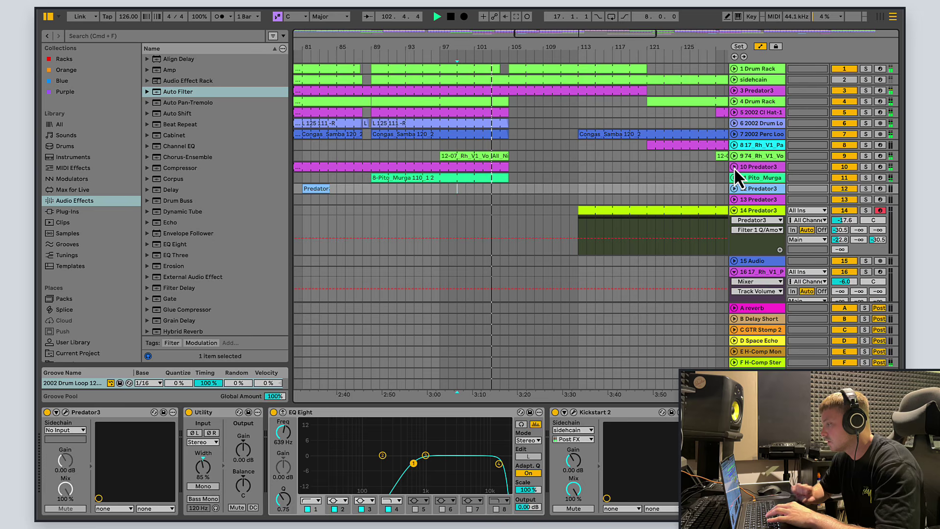
{"action": "left_click", "coordinate": [733, 166]}
{"action": "left_click", "coordinate": [734, 167]}
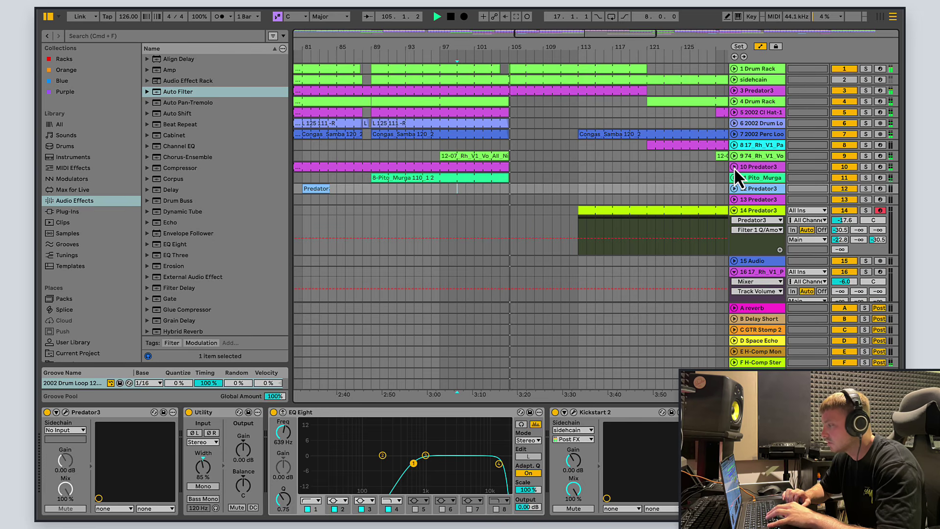
{"action": "scroll", "coordinate": [583, 36], "scroll_direction": "down", "scroll_amount": 2}
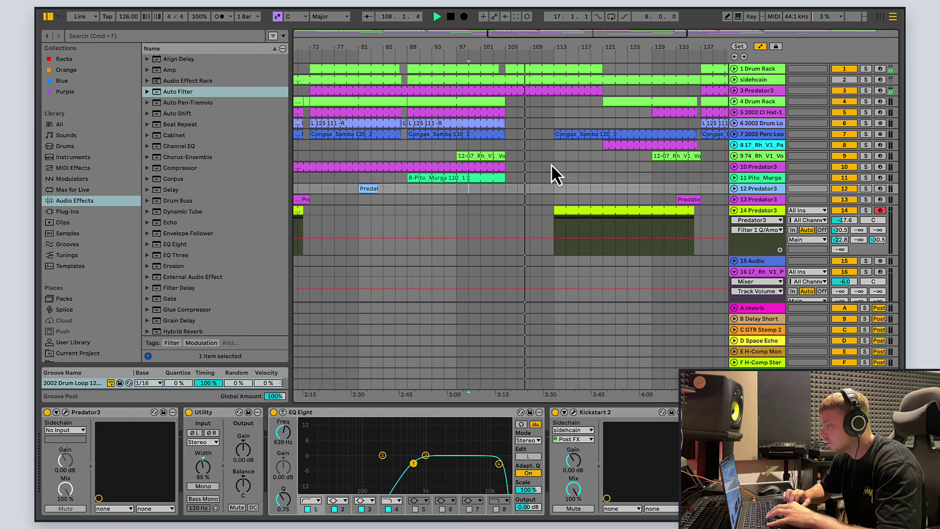
Review the device chains of tracks 13 and 14 while playback reaches the track 14 clip at bar 113.
{"action": "left_click", "coordinate": [758, 200]}
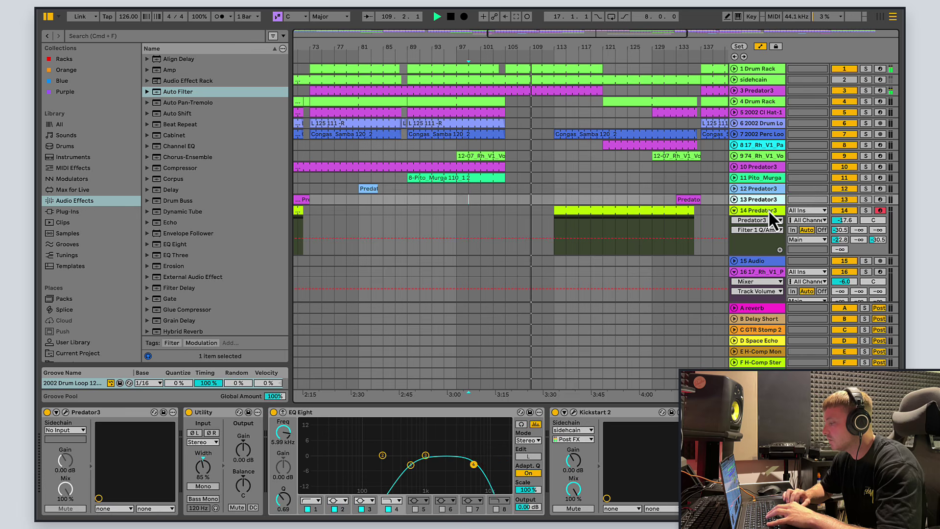
{"action": "left_click", "coordinate": [765, 211]}
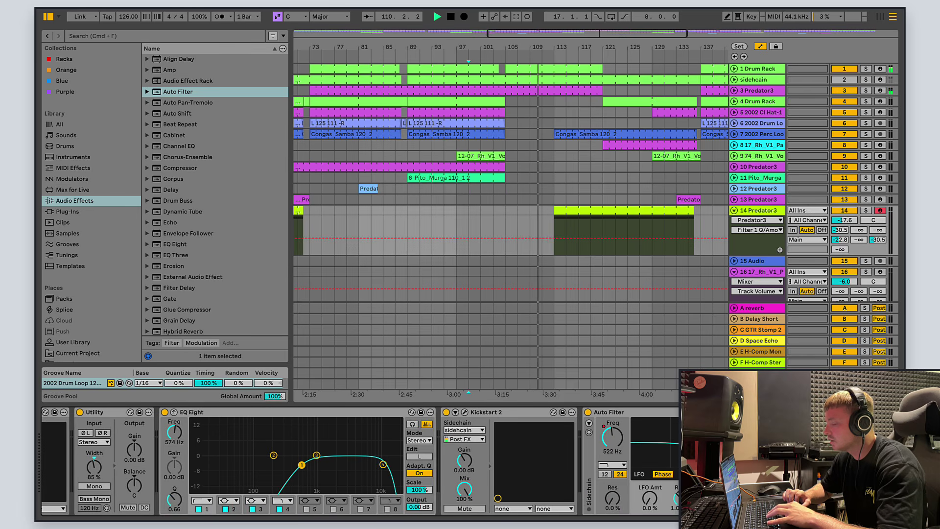
{"action": "left_click_drag", "start_coordinate": [611, 35], "coordinate": [642, 35]}
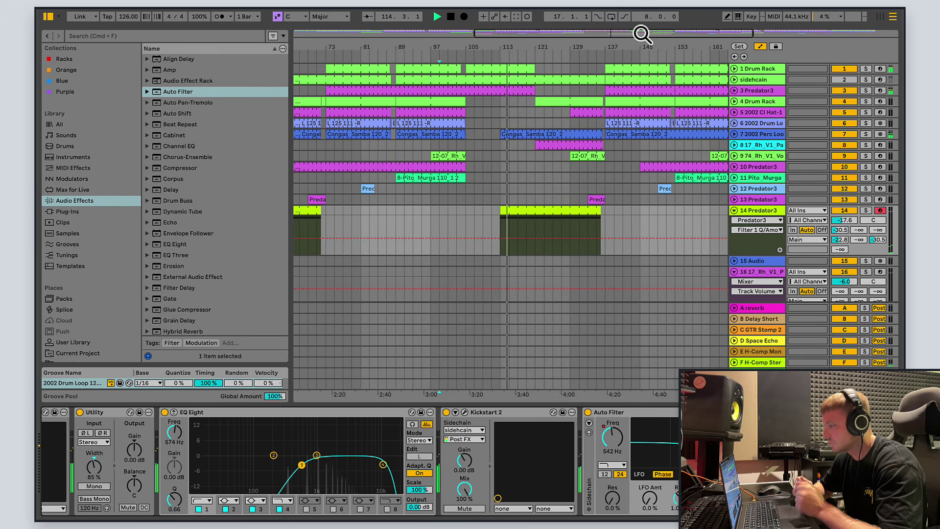
Collapse track 14's lane and select track 15 Audio, keeping the section from bar 113 in view during playback.
{"action": "left_click", "coordinate": [734, 210]}
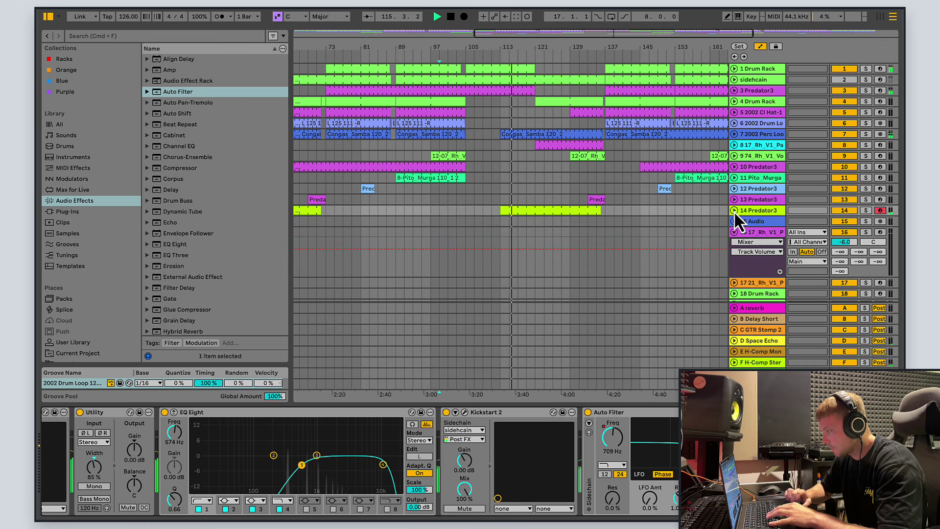
{"action": "scroll", "coordinate": [638, 38], "scroll_direction": "down", "scroll_amount": 3}
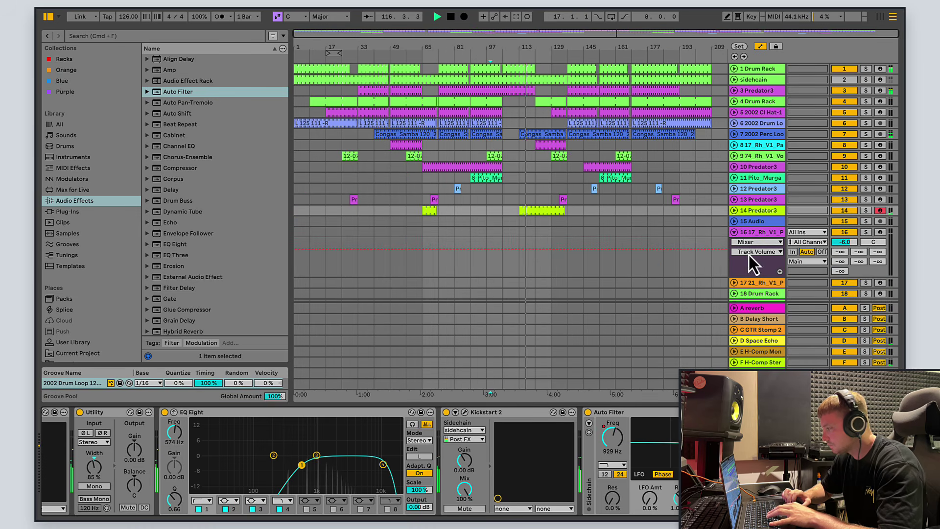
{"action": "left_click", "coordinate": [760, 224]}
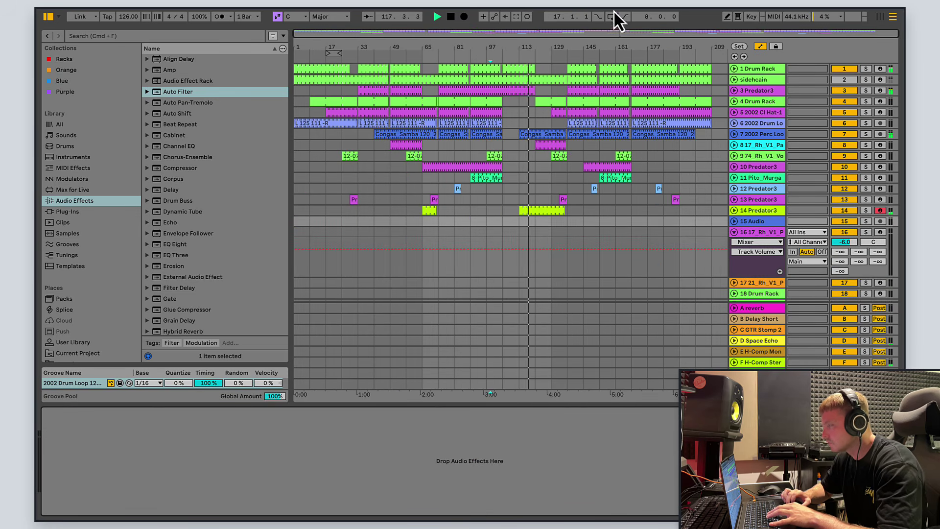
{"action": "scroll", "coordinate": [618, 37], "scroll_direction": "up", "scroll_amount": 5}
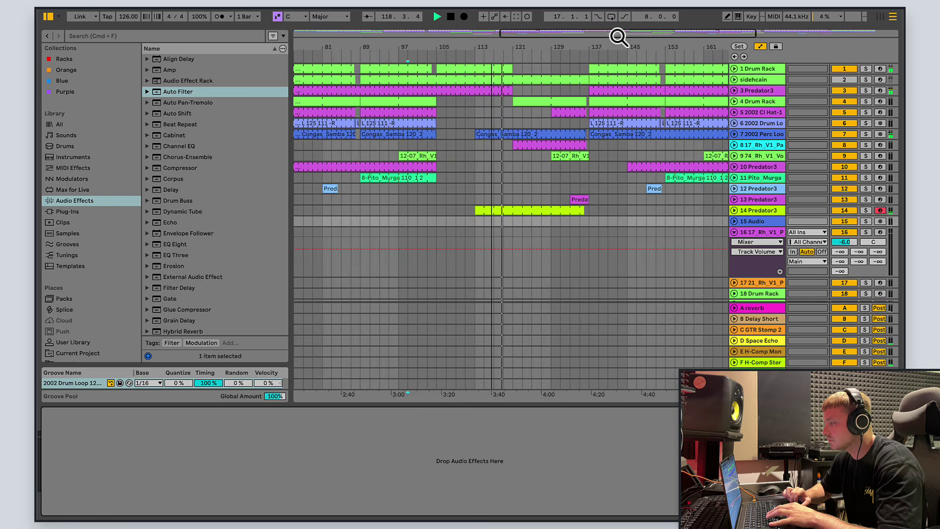
Open the track 4 clip starting at bar 121 and examine its notes in an enlarged clip view during playback.
{"action": "scroll", "coordinate": [644, 37], "scroll_direction": "up", "scroll_amount": 3}
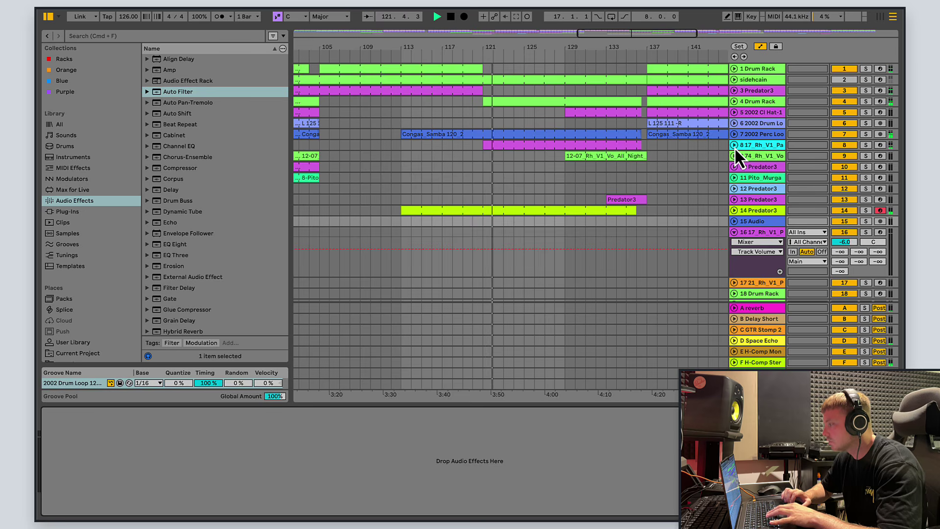
{"action": "left_click", "coordinate": [524, 103]}
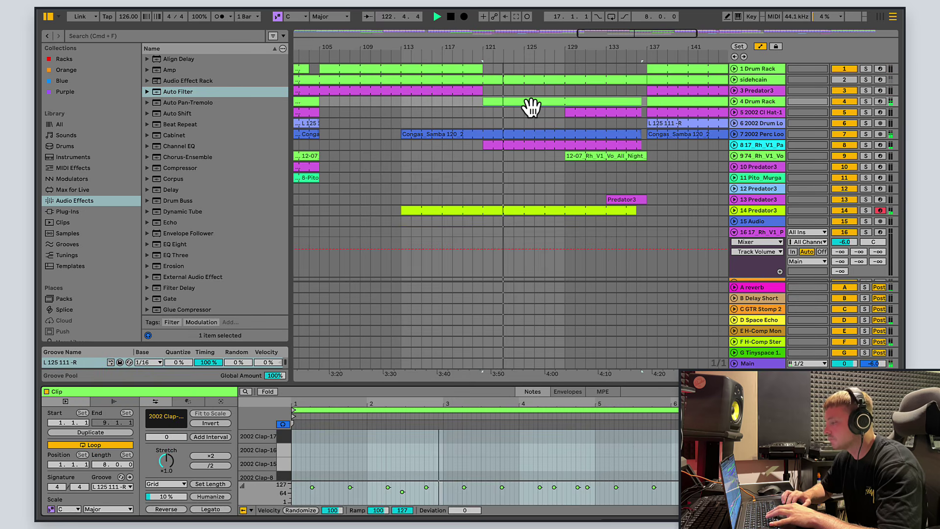
{"action": "left_click_drag", "start_coordinate": [643, 385], "coordinate": [642, 254]}
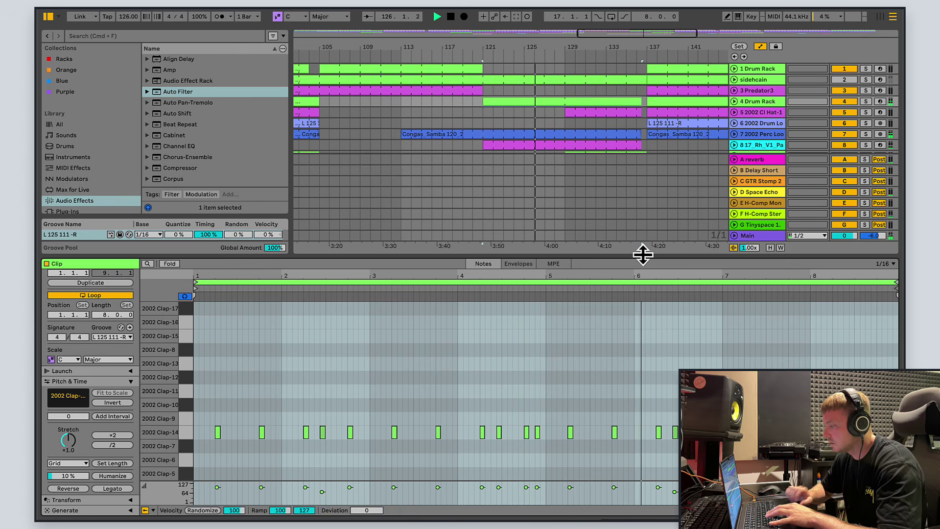
{"action": "left_click_drag", "start_coordinate": [642, 255], "coordinate": [640, 278]}
{"action": "left_click_drag", "start_coordinate": [639, 286], "coordinate": [639, 284]}
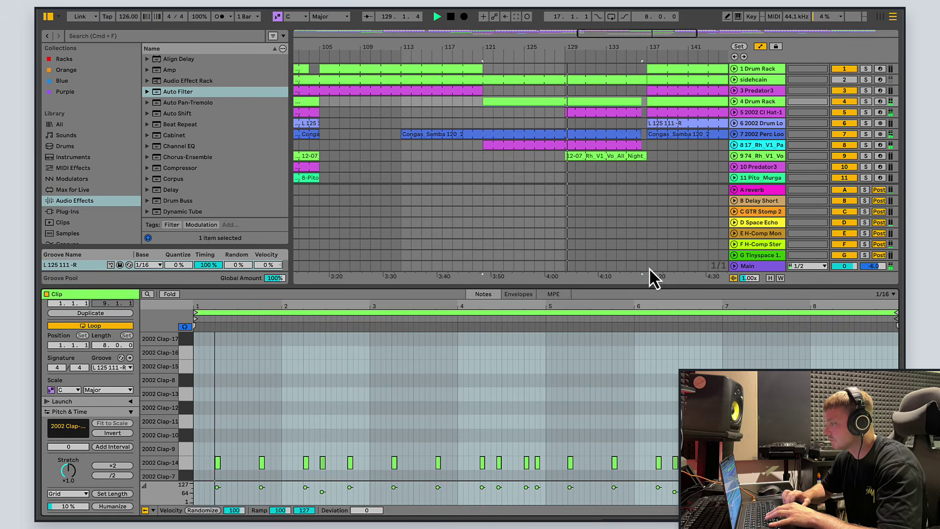
Automate track 5's A-reverb send with a ramp from bar 129 to -12.0 dB just before bar 137, then collapse its lane.
{"action": "left_click", "coordinate": [737, 112]}
{"action": "left_click", "coordinate": [840, 132]}
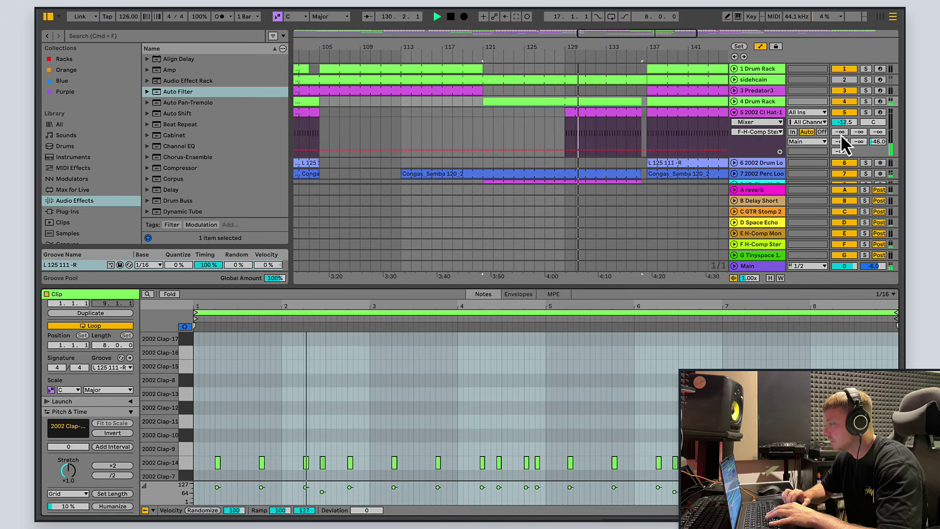
{"action": "left_click", "coordinate": [648, 157]}
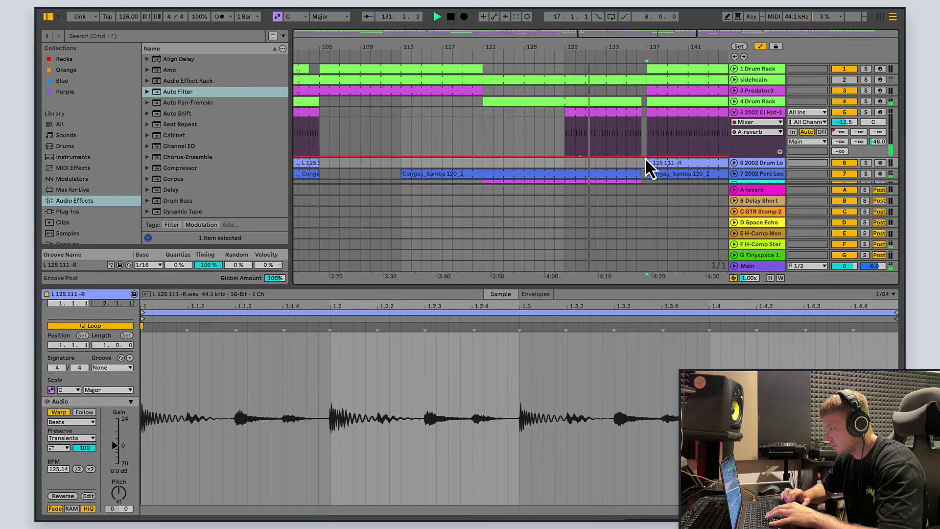
{"action": "left_click_drag", "start_coordinate": [641, 155], "coordinate": [640, 152]}
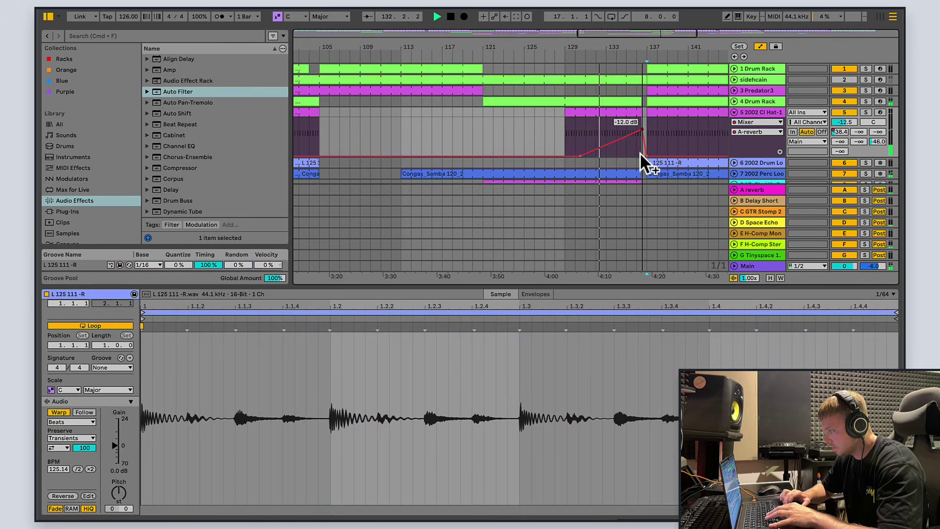
{"action": "left_click_drag", "start_coordinate": [583, 155], "coordinate": [565, 156]}
{"action": "scroll", "coordinate": [572, 150], "scroll_direction": "down", "scroll_amount": 3}
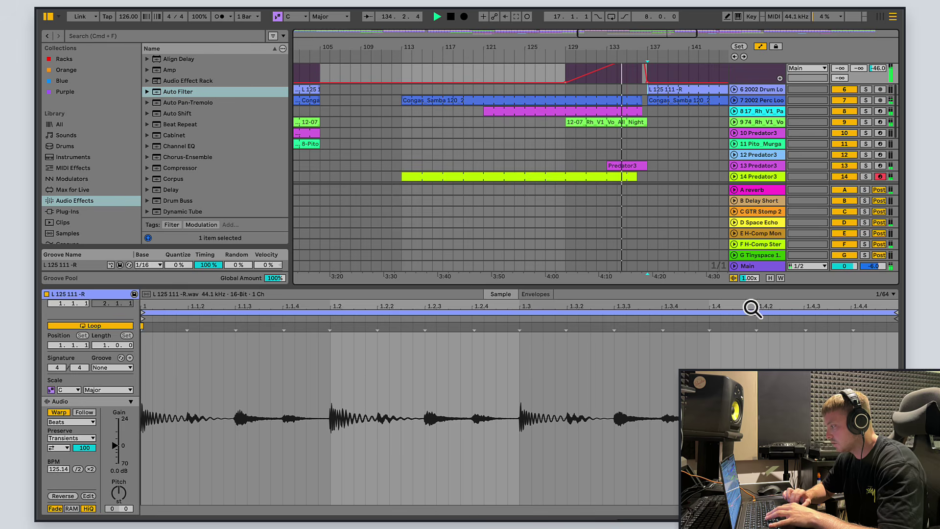
{"action": "double_click", "coordinate": [749, 285]}
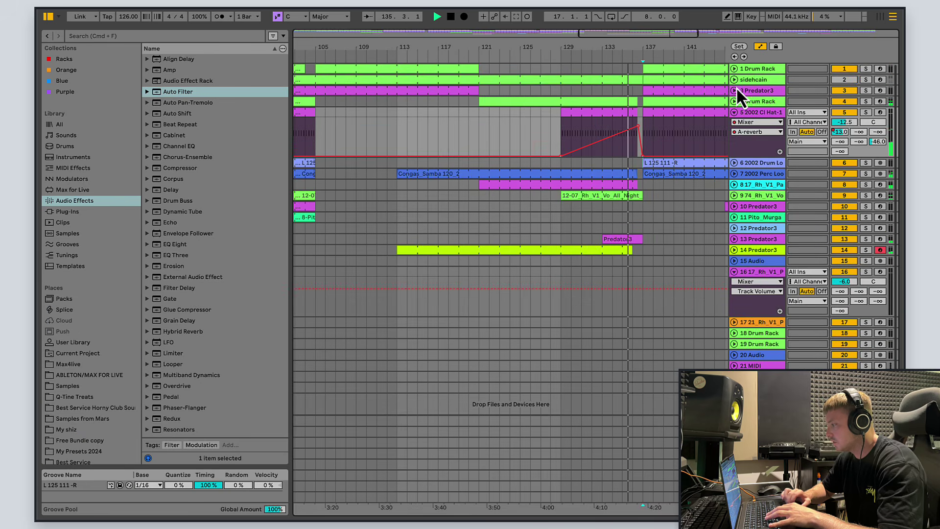
{"action": "left_click", "coordinate": [733, 112]}
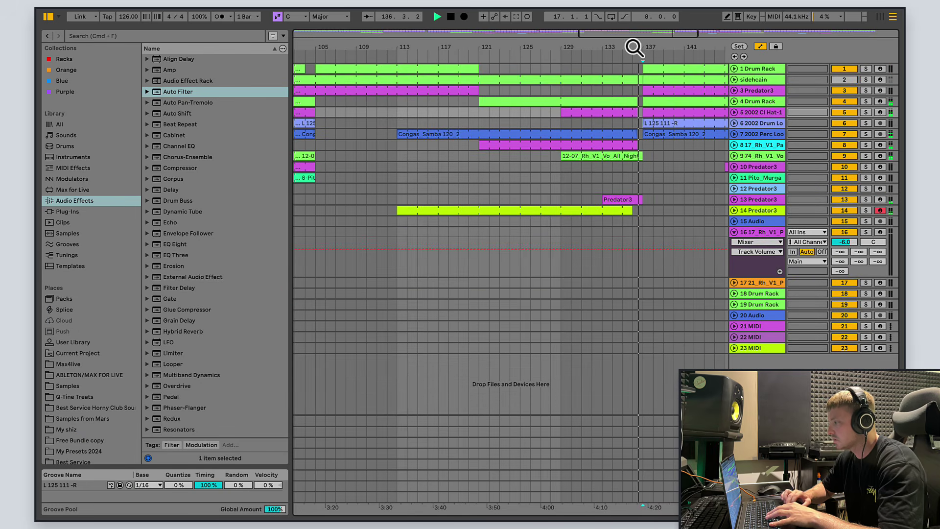
Check track 10's lane, sends and device chain while playback runs past bar 145, leaving its lane collapsed.
{"action": "left_click_drag", "start_coordinate": [634, 42], "coordinate": [571, 34]}
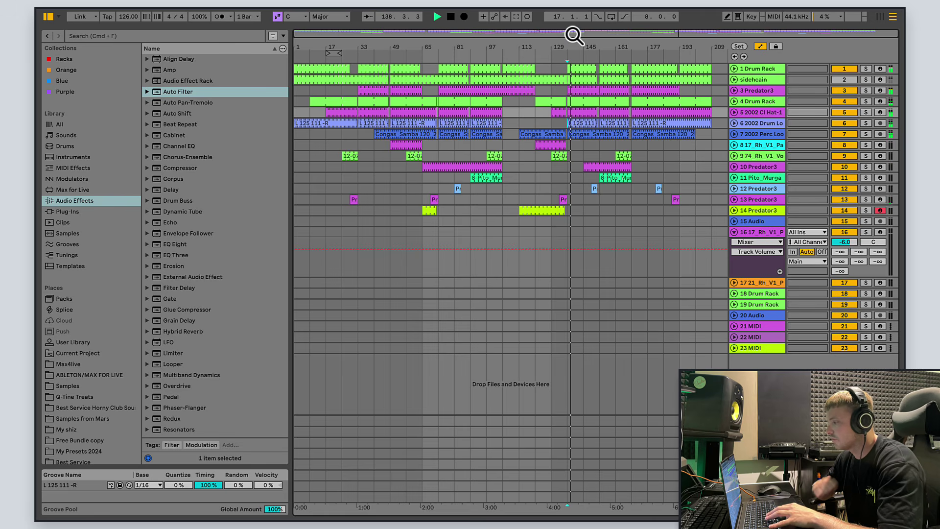
{"action": "mouse_move", "coordinate": [571, 31]}
{"action": "left_mouse_down"}
{"action": "mouse_move", "coordinate": [624, 35]}
{"action": "mouse_move", "coordinate": [580, 34]}
{"action": "left_mouse_up"}
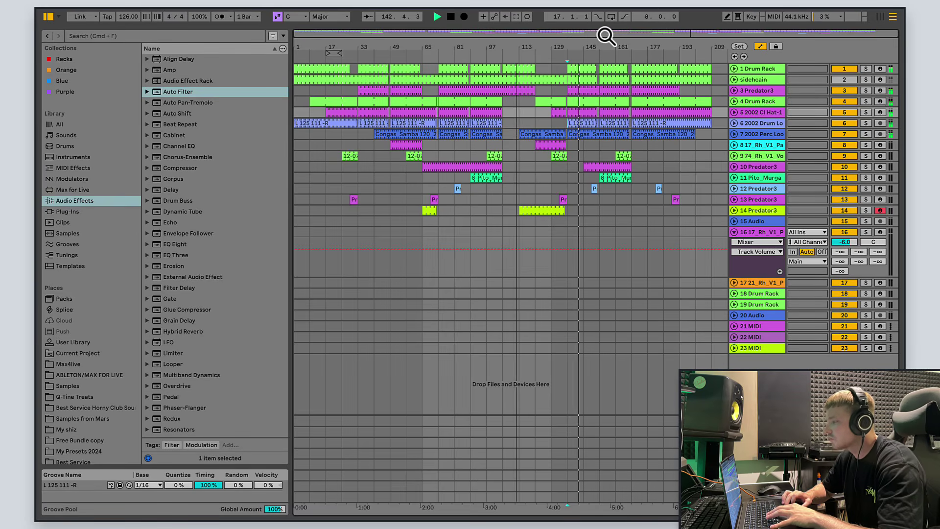
{"action": "left_click_drag", "start_coordinate": [603, 32], "coordinate": [673, 36]}
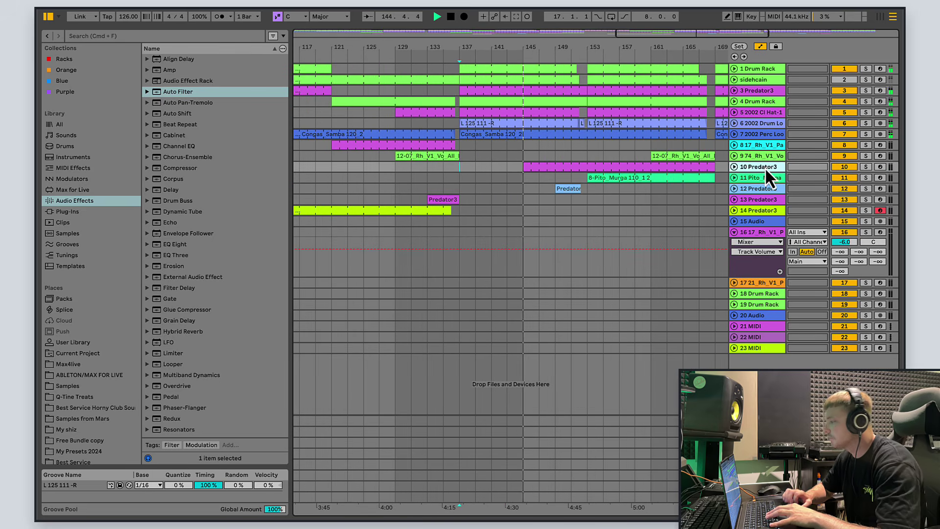
{"action": "left_click", "coordinate": [733, 167]}
{"action": "left_click", "coordinate": [880, 195]}
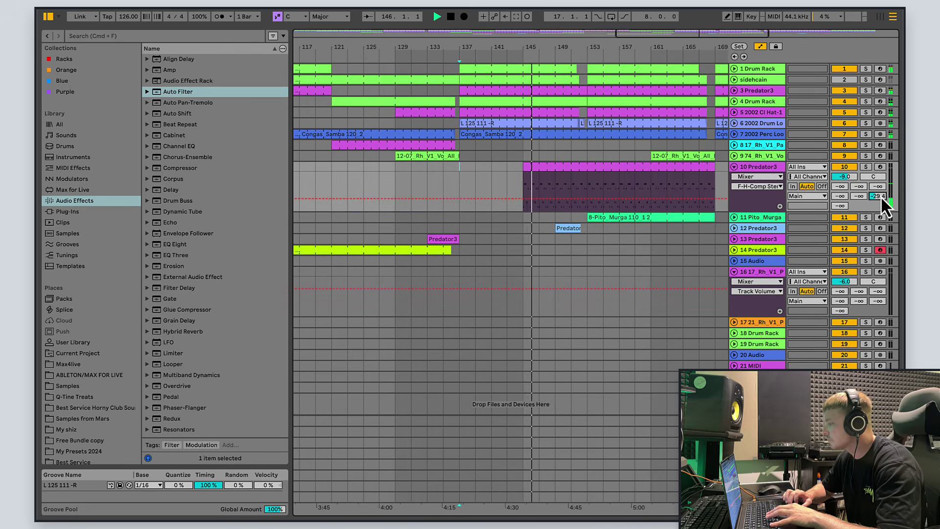
{"action": "double_click", "coordinate": [754, 165]}
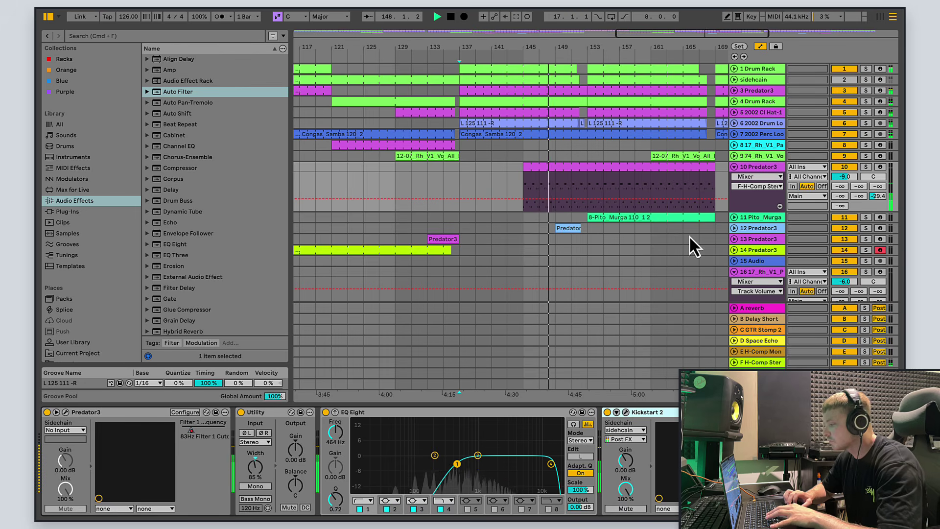
{"action": "left_click", "coordinate": [733, 168]}
{"action": "left_click", "coordinate": [733, 169]}
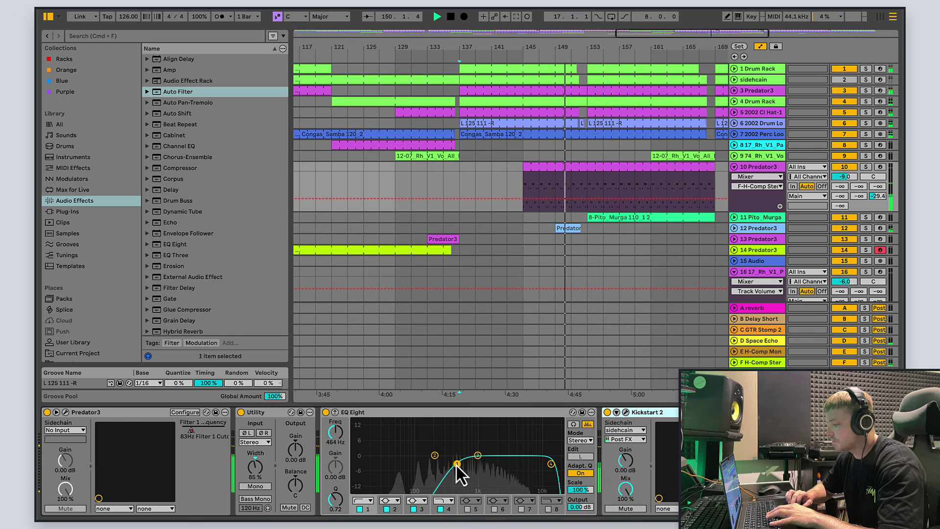
{"action": "left_click", "coordinate": [733, 167]}
Examine track 9's sampler and Echo devices while following playback past bar 152.
{"action": "left_click_drag", "start_coordinate": [674, 37], "coordinate": [692, 35]}
{"action": "left_click", "coordinate": [615, 156]}
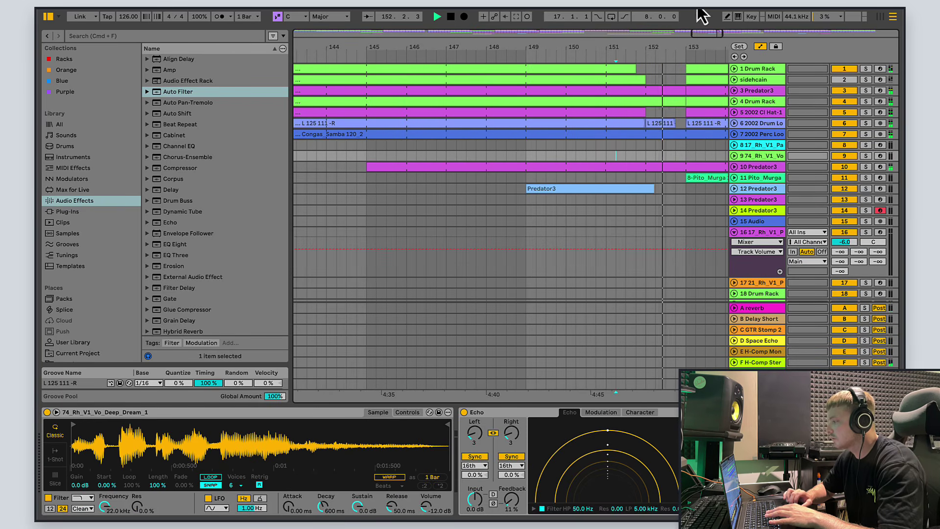
{"action": "left_click_drag", "start_coordinate": [705, 32], "coordinate": [613, 34]}
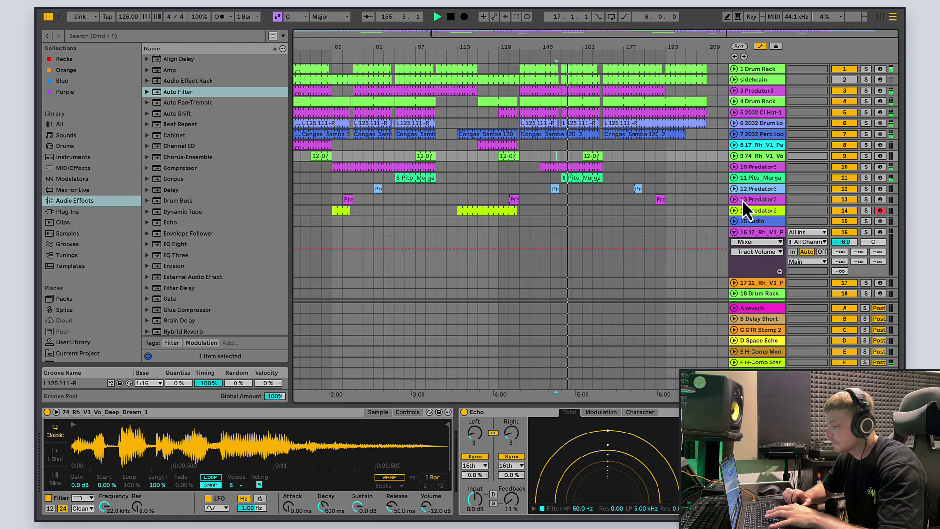
{"action": "left_click_drag", "start_coordinate": [698, 34], "coordinate": [637, 36]}
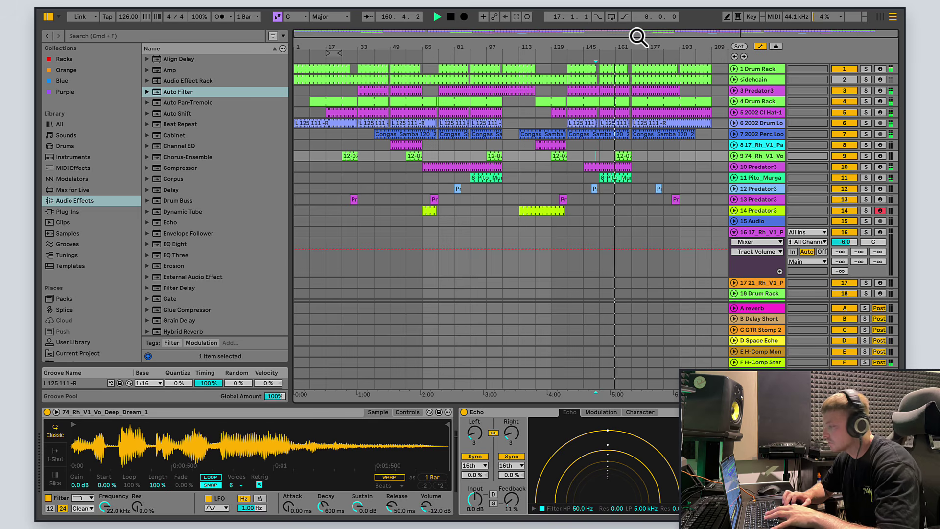
Automate track 9's D-Space Echo send with a curved peak at bar 169, the end of the vocal clip, falling back to minimum.
{"action": "left_click", "coordinate": [733, 156]}
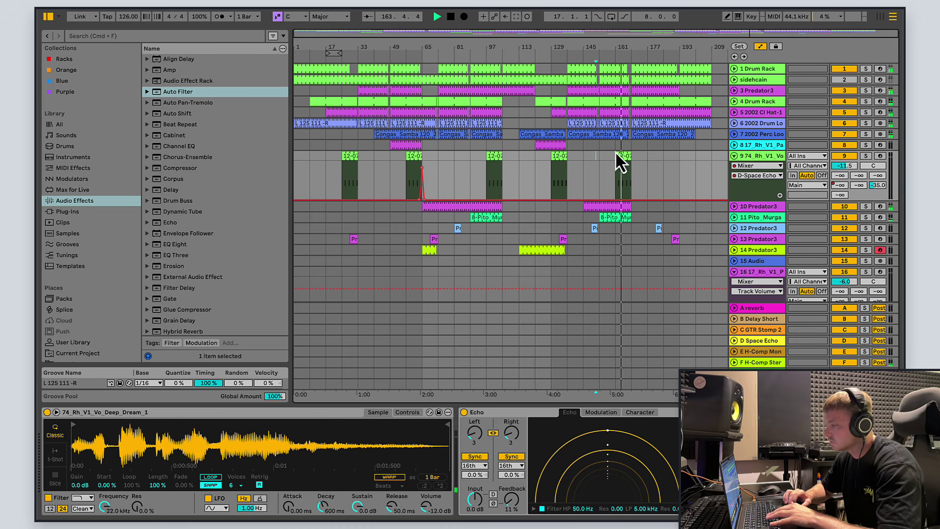
{"action": "left_click", "coordinate": [625, 165]}
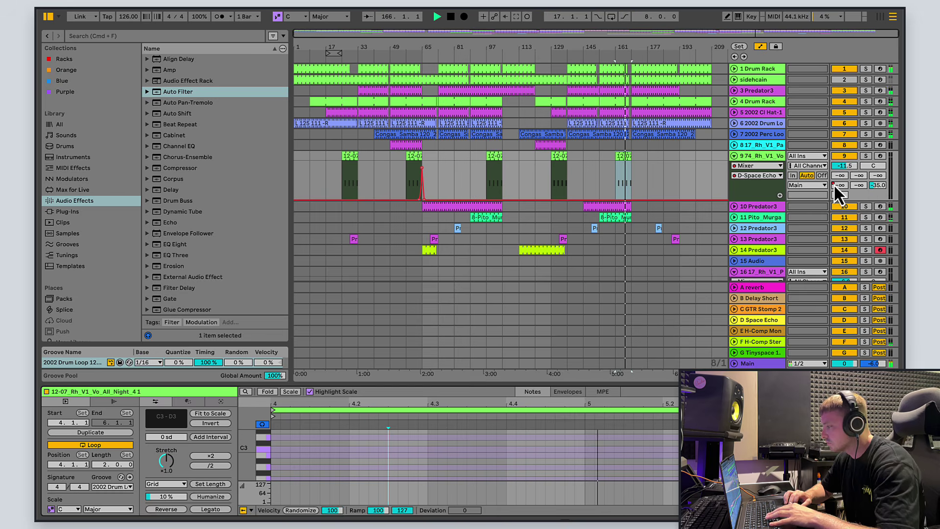
{"action": "left_click", "coordinate": [635, 199]}
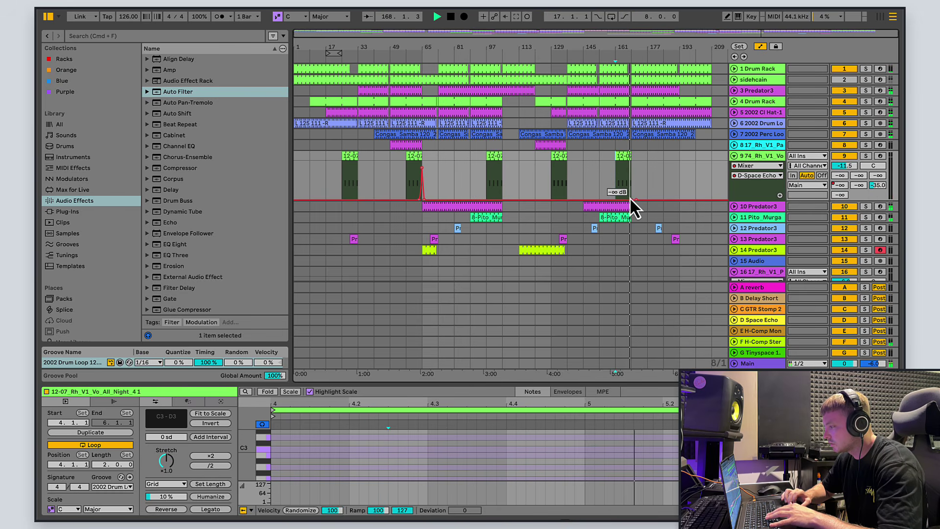
{"action": "left_click_drag", "start_coordinate": [630, 200], "coordinate": [630, 172]}
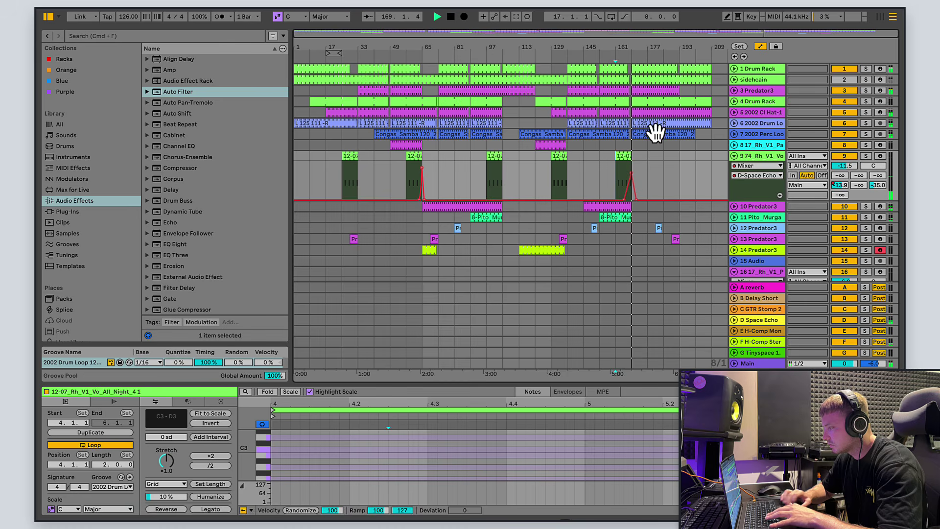
{"action": "left_click_drag", "start_coordinate": [657, 35], "coordinate": [726, 36]}
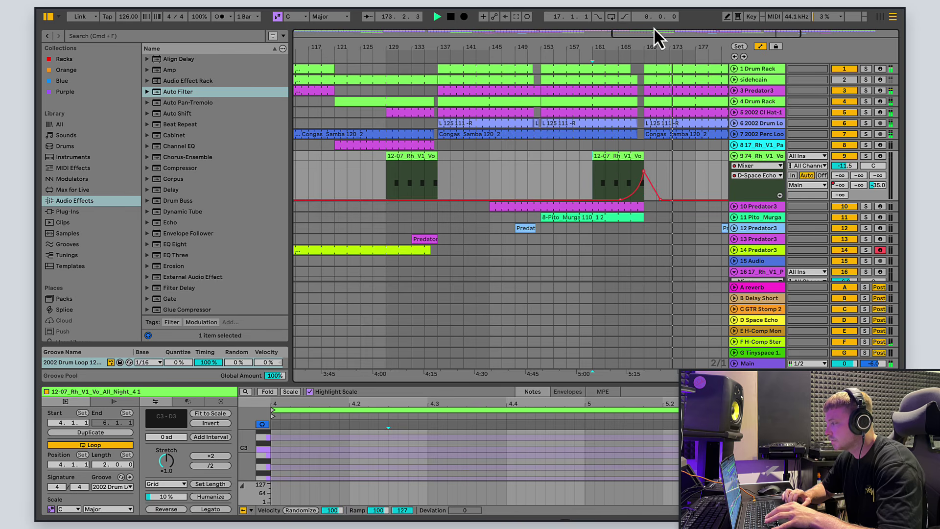
Add a 0.0 dB breakpoint to track 9's D-Space Echo send near bar 177 and collapse the lane.
{"action": "left_click_drag", "start_coordinate": [656, 37], "coordinate": [430, 30]}
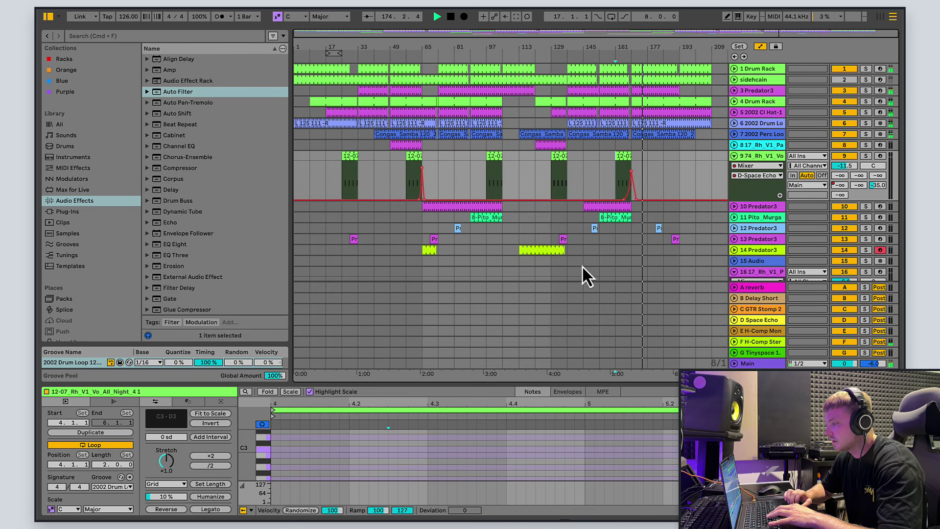
{"action": "left_click", "coordinate": [645, 161]}
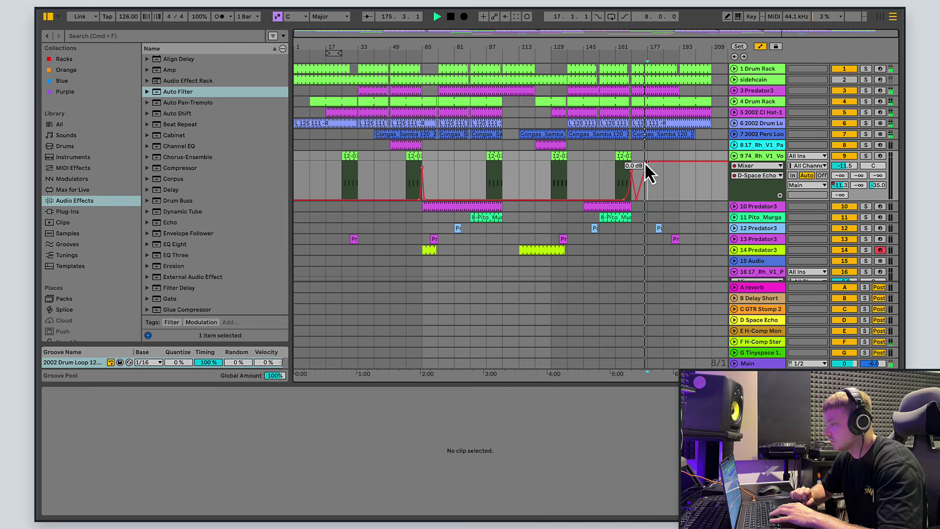
{"action": "left_click", "coordinate": [734, 155]}
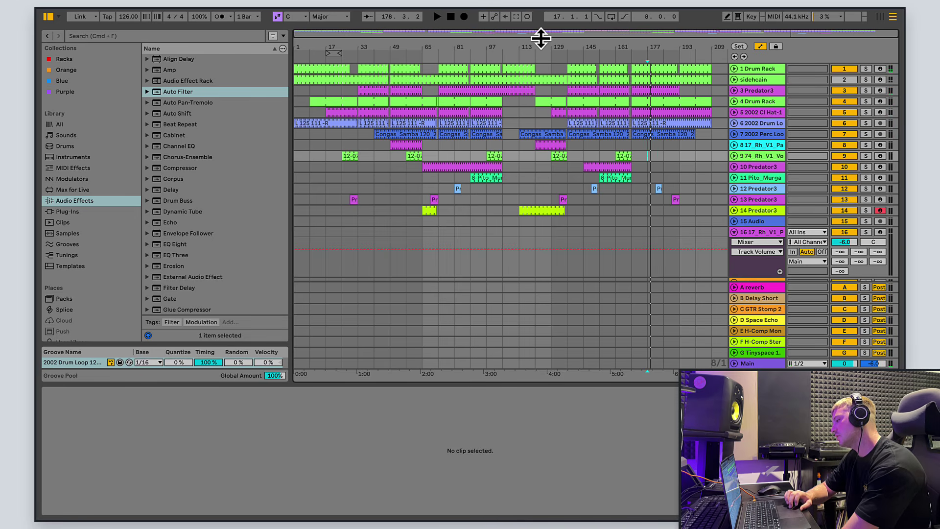
Check track 15's lane and leave both it and track 16's lane collapsed.
{"action": "left_click_drag", "start_coordinate": [731, 226], "coordinate": [734, 231]}
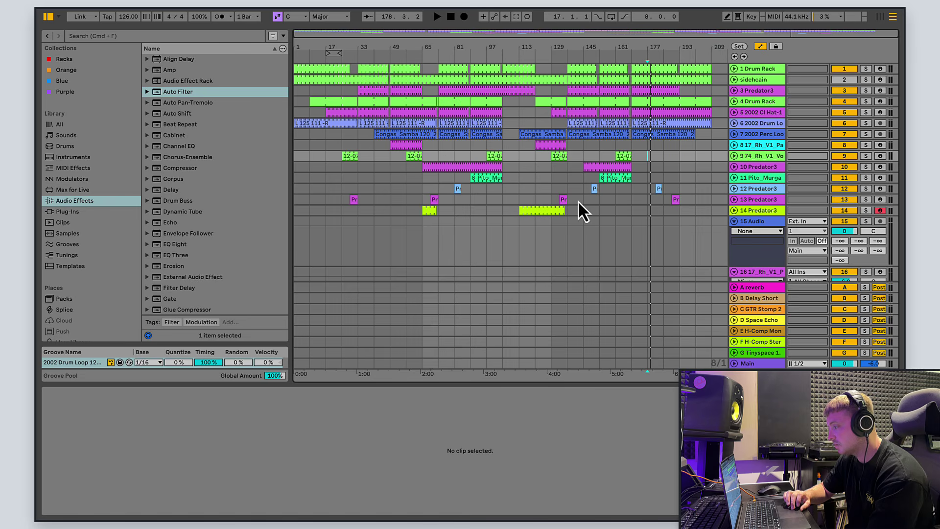
{"action": "left_click", "coordinate": [734, 225]}
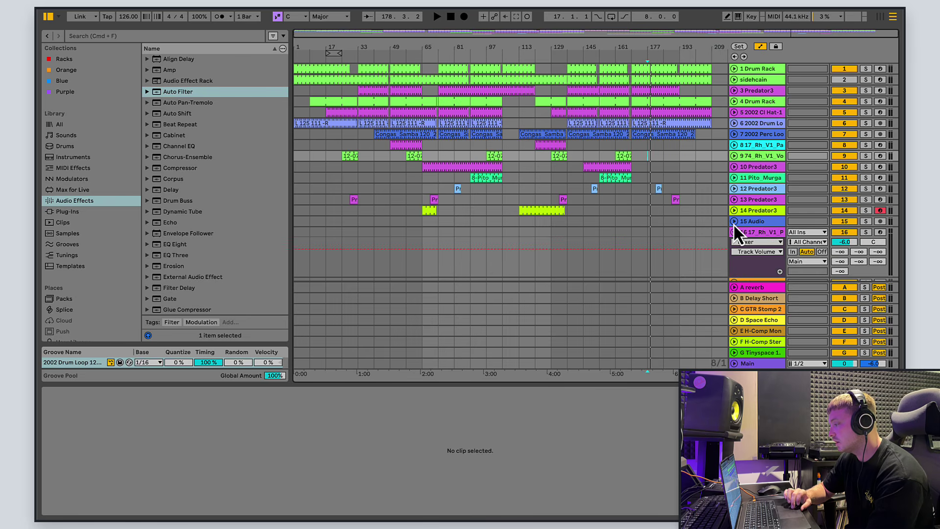
{"action": "left_click", "coordinate": [734, 241]}
{"action": "left_click", "coordinate": [734, 232]}
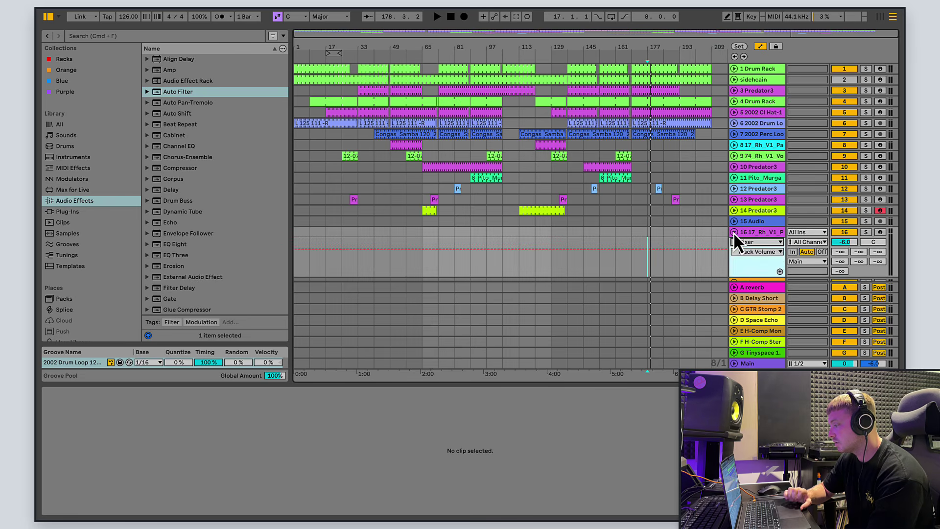
{"action": "left_click", "coordinate": [734, 232]}
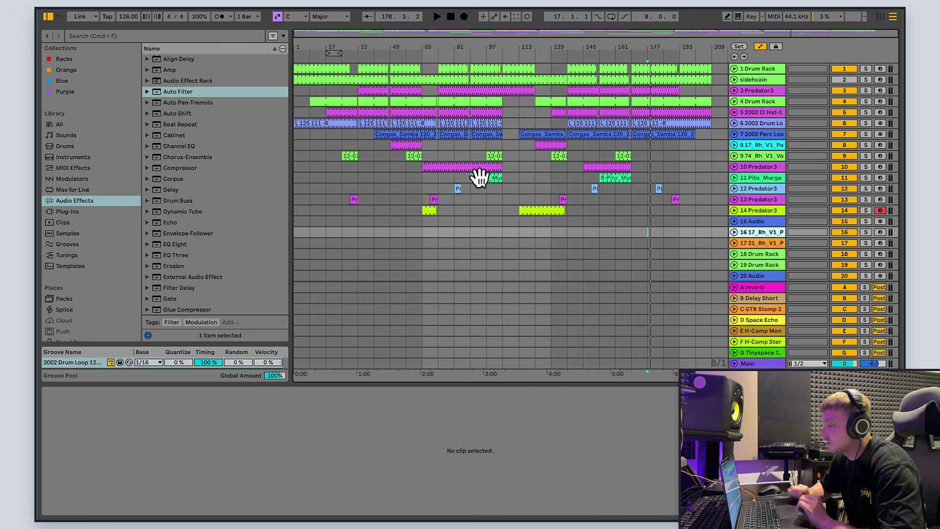
Inspect the Congas_Samba 120_2 clips on track 7 from bar 169 back to bar 73, leaving the lane collapsed.
{"action": "left_click", "coordinate": [733, 134]}
{"action": "left_click", "coordinate": [733, 134]}
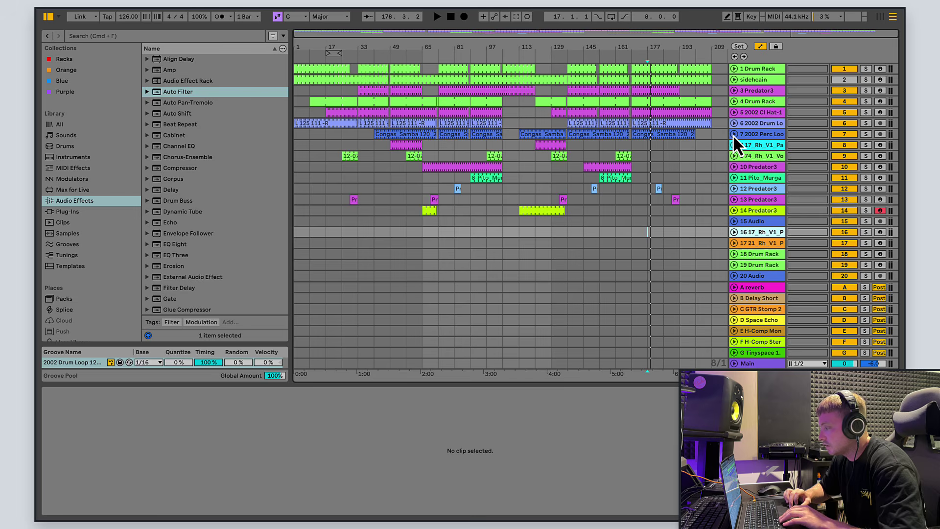
{"action": "left_click", "coordinate": [733, 134]}
{"action": "left_click", "coordinate": [733, 134]}
{"action": "left_click", "coordinate": [666, 137]}
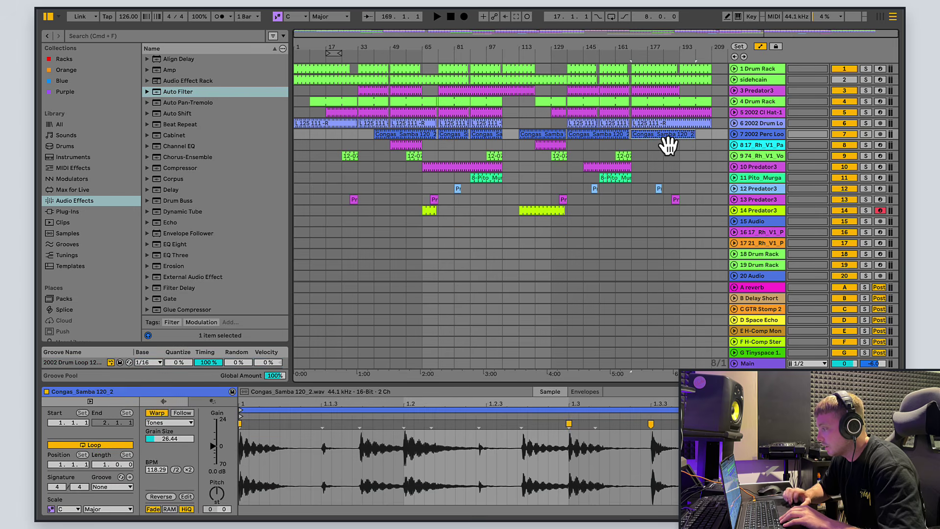
{"action": "left_click", "coordinate": [599, 140]}
{"action": "left_click", "coordinate": [548, 139]}
{"action": "left_click", "coordinate": [485, 139]}
{"action": "left_click", "coordinate": [453, 140]}
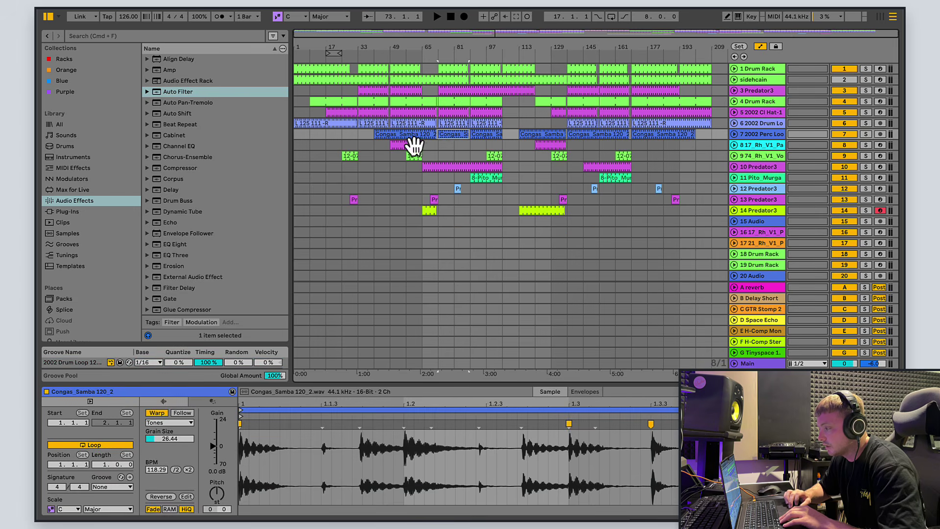